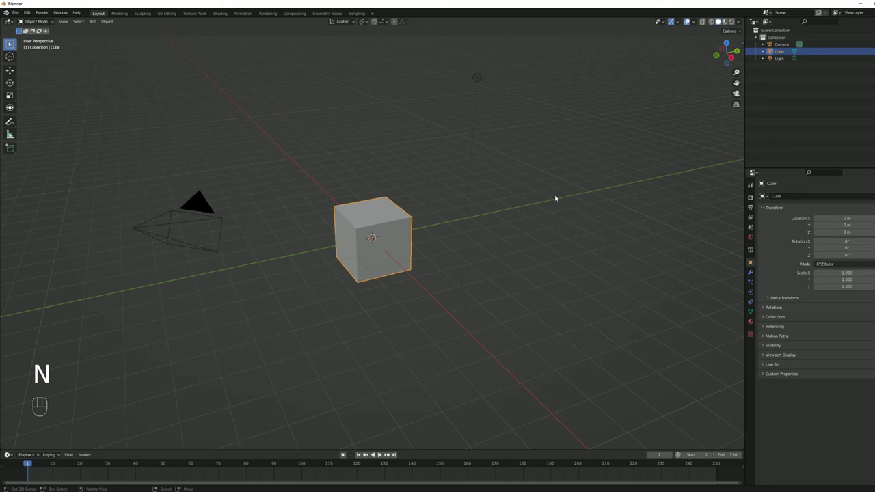
Delete all the default objects from the scene.
{"action": "key", "text": "a"}
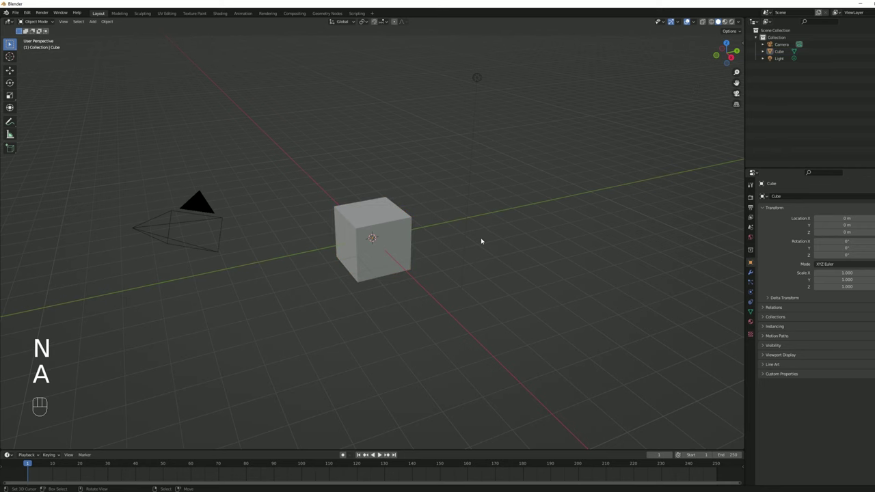
{"action": "key", "text": "a"}
{"action": "key", "text": "Delete"}
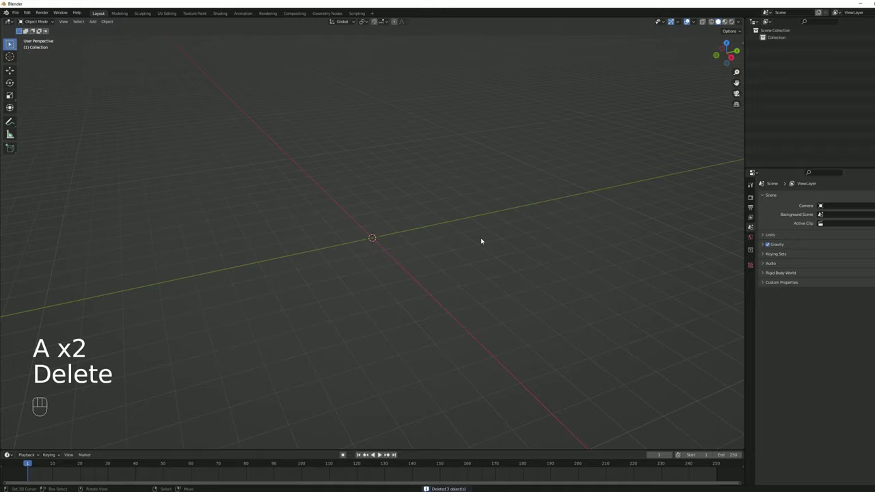
Add a mesh plane at the origin.
{"action": "key", "text": "shift+a"}
{"action": "mouse_move", "coordinate": [373, 246]}
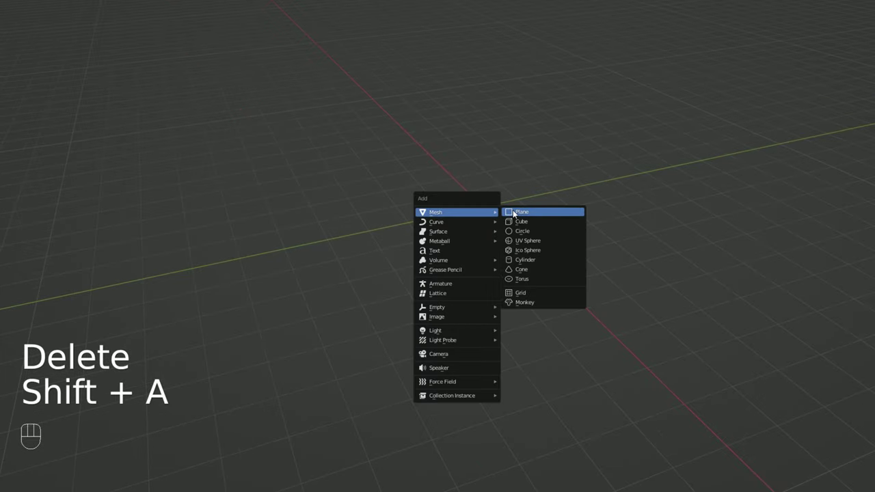
{"action": "left_click", "coordinate": [514, 212]}
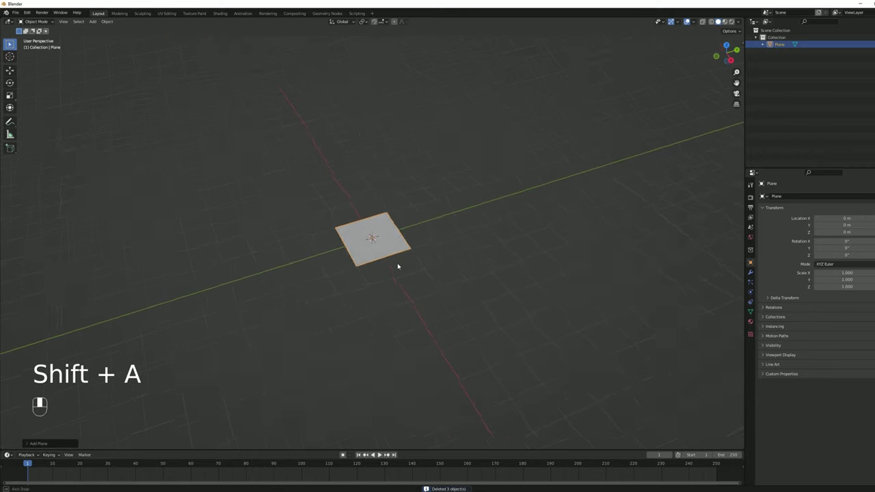
Scale the plane by 3 along Y and by 2 along X.
{"action": "middle_click_drag", "start_coordinate": [398, 266], "coordinate": [397, 273]}
{"action": "key", "text": "s"}
{"action": "key", "text": "y"}
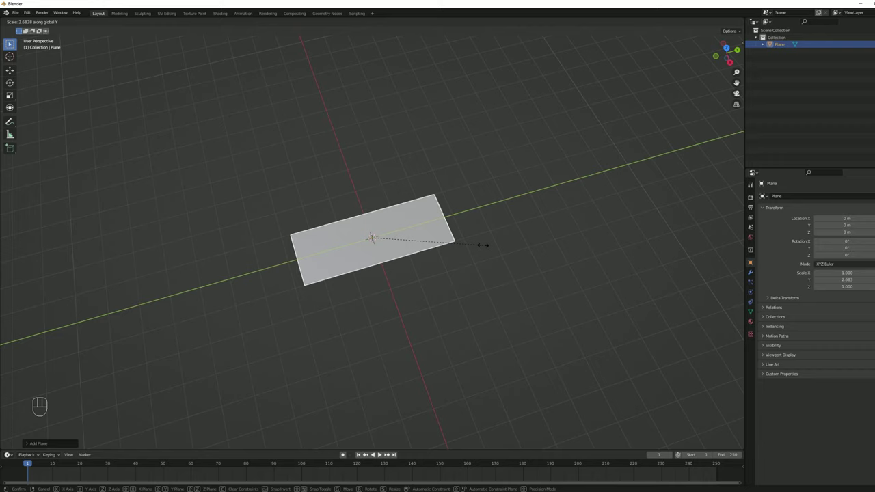
{"action": "key", "text": "KP_3"}
{"action": "key", "text": "KP_Enter"}
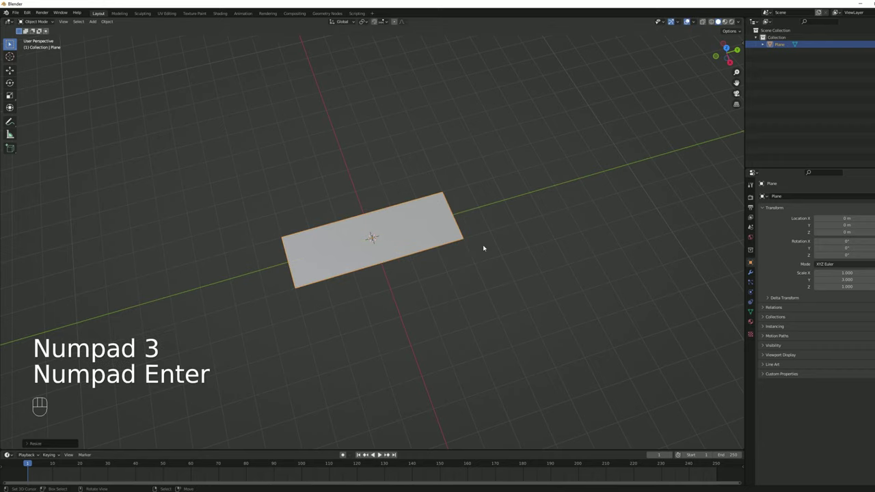
{"action": "middle_click_drag", "start_coordinate": [479, 254], "coordinate": [508, 272]}
{"action": "key", "text": "s"}
{"action": "key", "text": "x"}
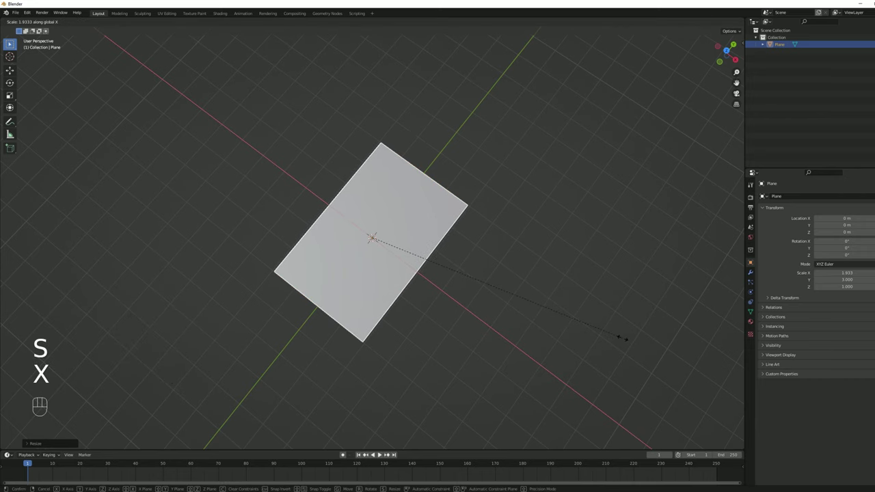
{"action": "key", "text": "KP_2"}
{"action": "key", "text": "KP_Enter"}
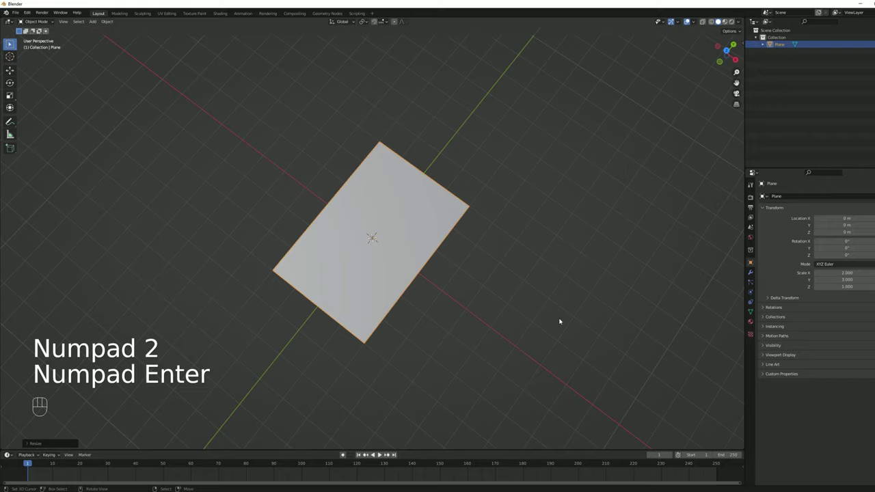
In Edit Mode, add one loop cut across the plane's long direction and slide it by a factor of -0.5.
{"action": "middle_click_drag", "start_coordinate": [560, 321], "coordinate": [398, 271]}
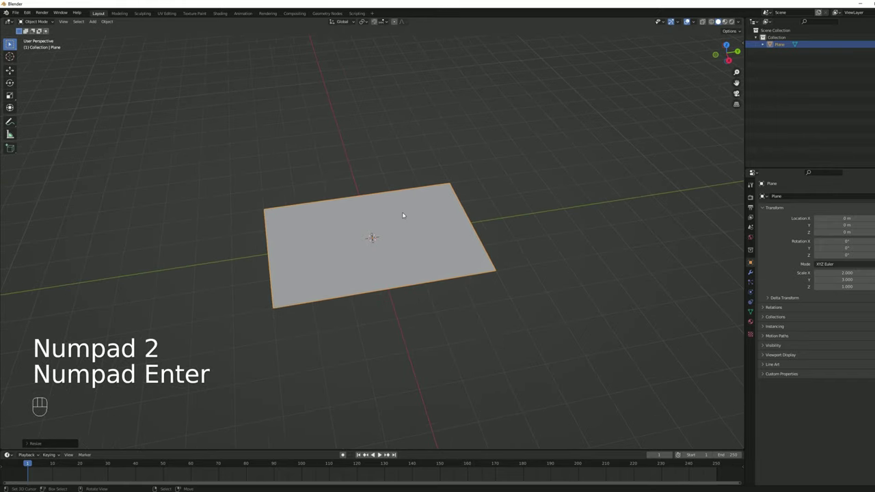
{"action": "key", "text": "Tab"}
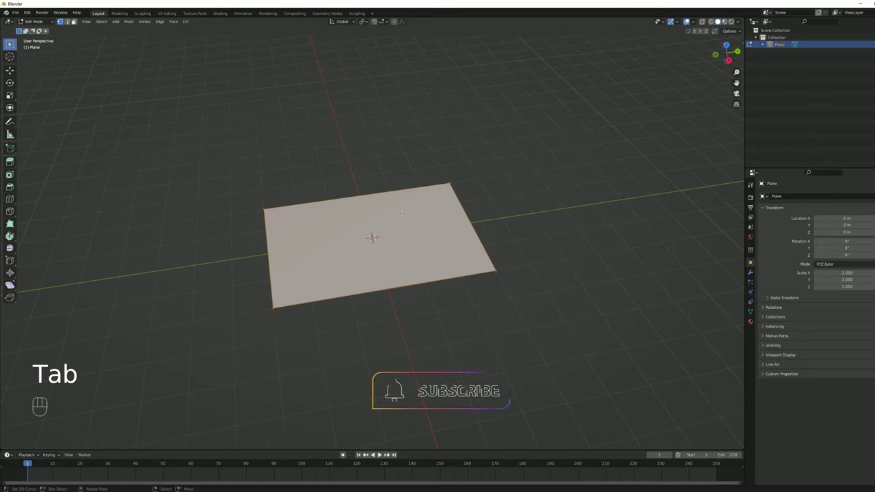
{"action": "key", "text": "ctrl+r"}
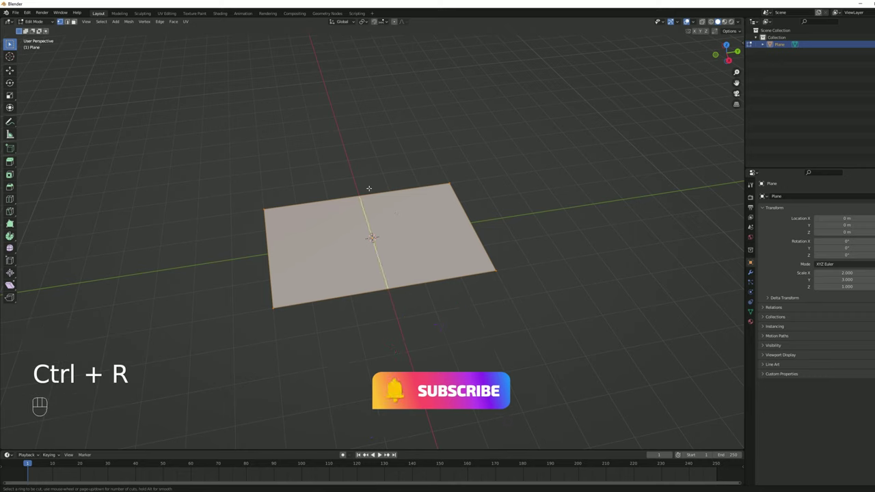
{"action": "left_click", "coordinate": [369, 188]}
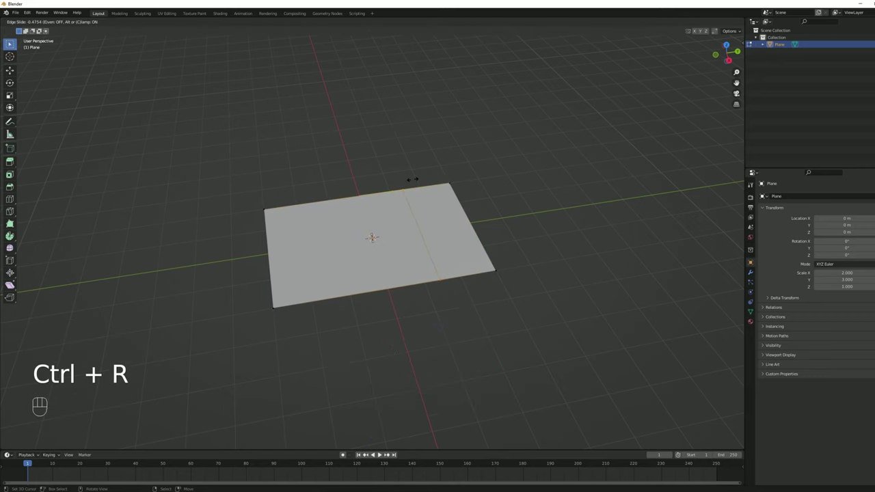
{"action": "key", "text": "KP_Subtract"}
{"action": "key", "text": "KP_0"}
{"action": "key", "text": "KP_Decimal"}
{"action": "key", "text": "KP_5"}
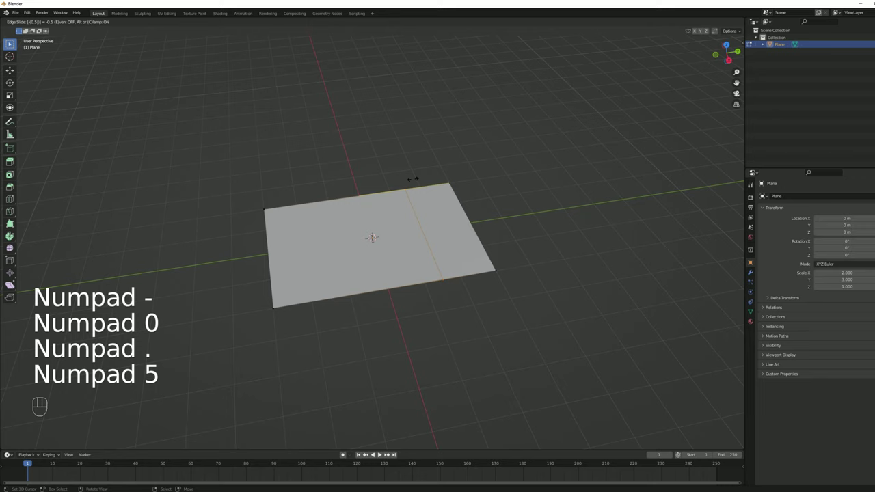
{"action": "key", "text": "KP_Enter"}
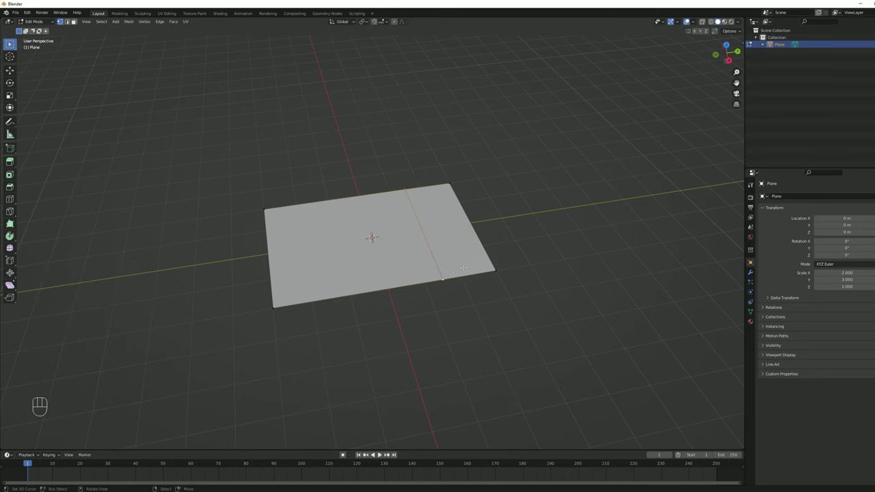
Raise the new cross edge along Z to form an off-centre ridge.
{"action": "key", "text": "g"}
{"action": "key", "text": "z"}
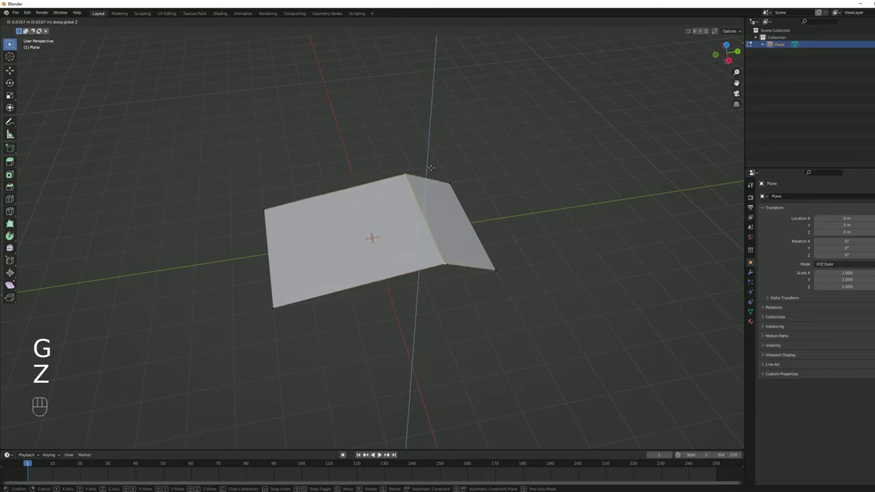
{"action": "left_click", "coordinate": [433, 162]}
{"action": "middle_click_drag", "start_coordinate": [433, 162], "coordinate": [450, 220]}
{"action": "key", "text": "g"}
{"action": "key", "text": "z"}
{"action": "left_click", "coordinate": [461, 183]}
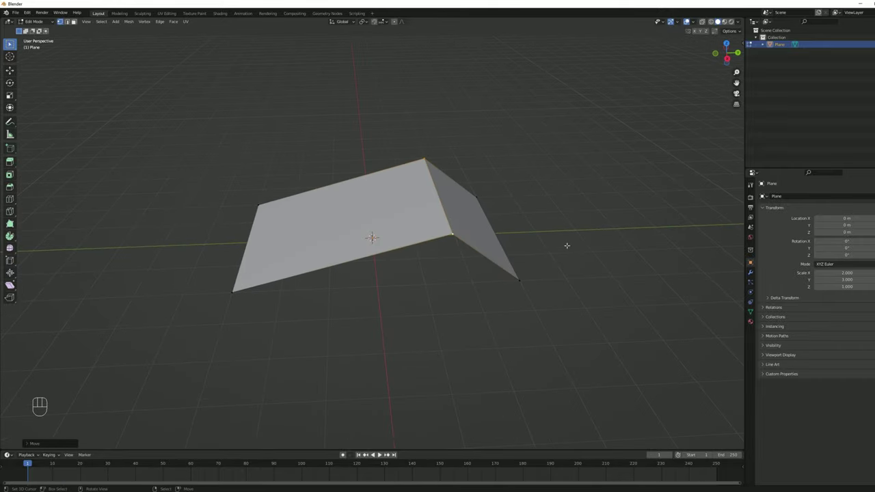
Add a Subdivision Surface modifier to the ridged plane.
{"action": "middle_click_drag", "start_coordinate": [606, 273], "coordinate": [654, 260]}
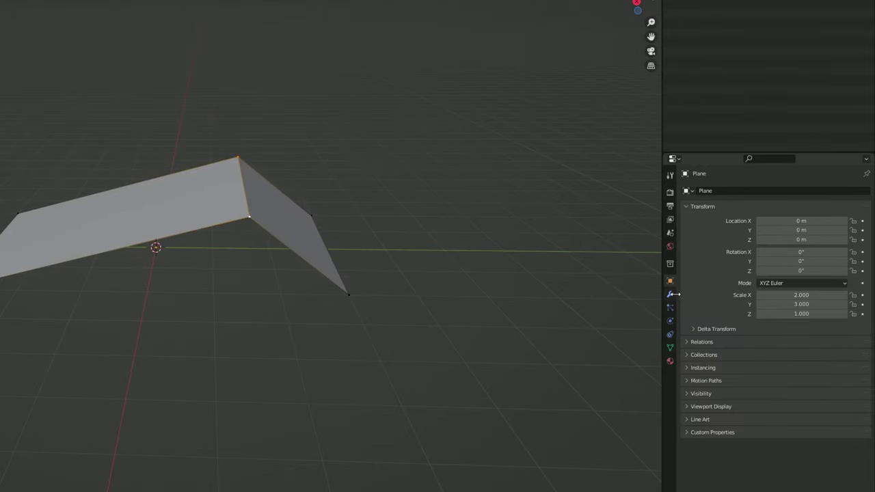
{"action": "left_click", "coordinate": [671, 295]}
{"action": "left_click", "coordinate": [703, 191]}
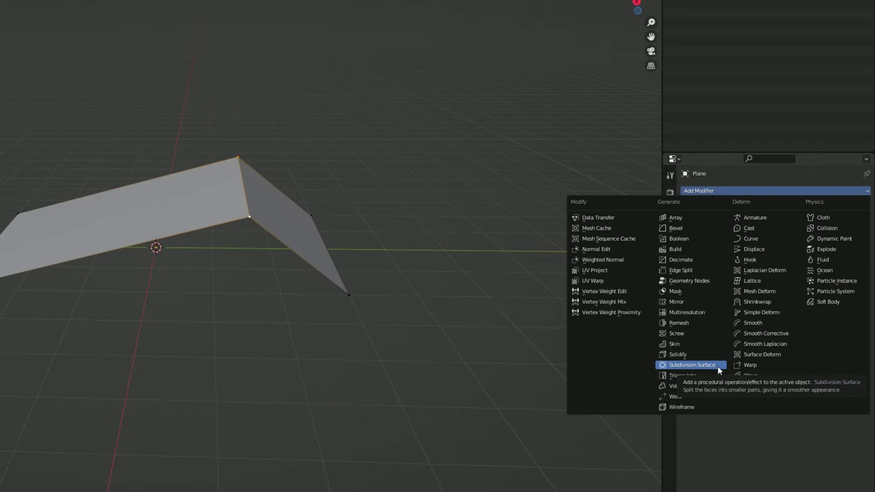
{"action": "left_click", "coordinate": [692, 365]}
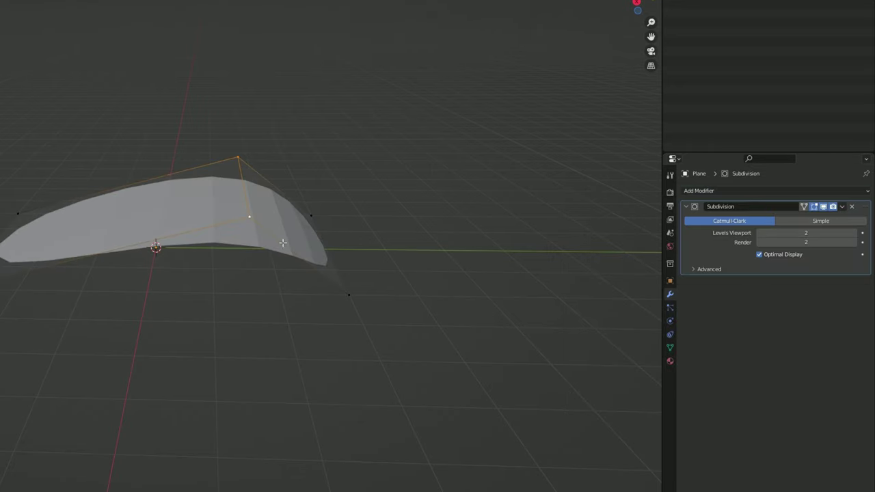
Add two evenly spaced lengthwise loop cuts across the ridge without sliding them.
{"action": "middle_click_drag", "start_coordinate": [282, 242], "coordinate": [310, 263]}
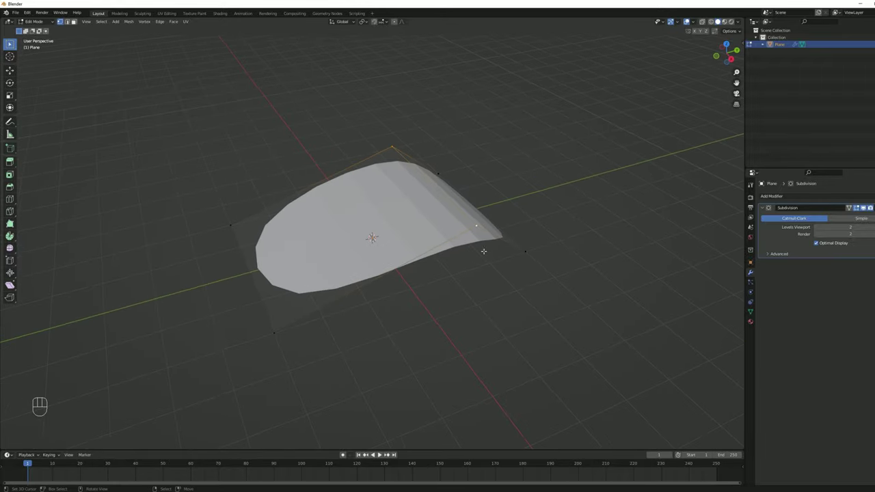
{"action": "middle_click_drag", "start_coordinate": [417, 186], "coordinate": [441, 193]}
{"action": "key", "text": "ctrl+r"}
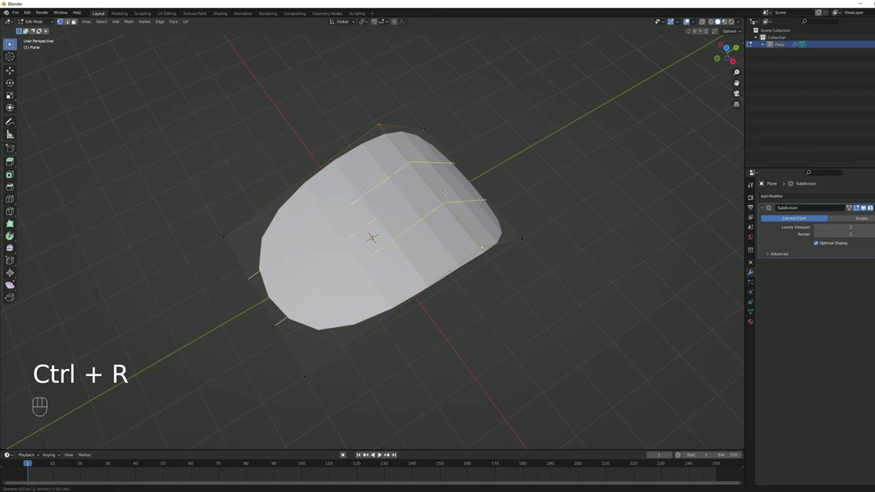
{"action": "left_click", "coordinate": [444, 194]}
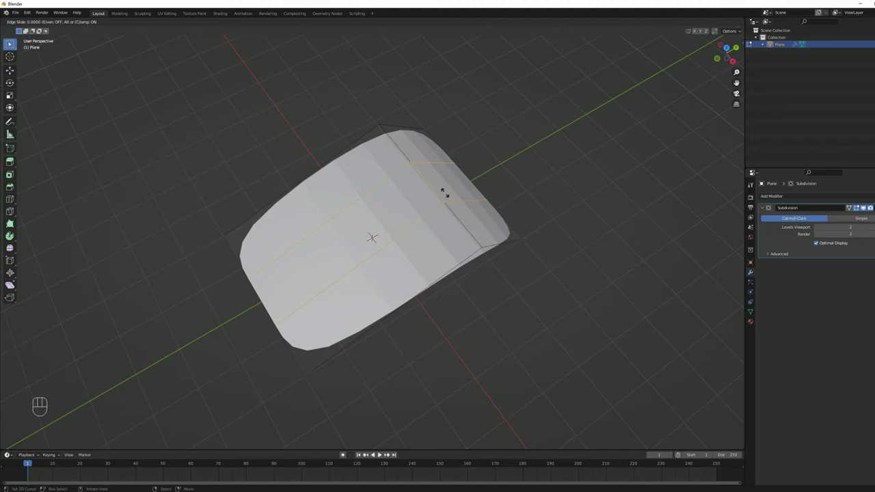
{"action": "key", "text": "Escape"}
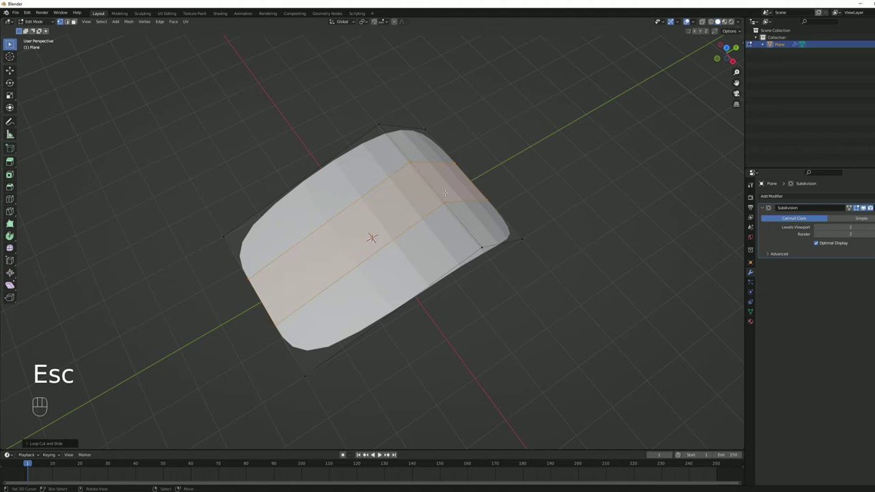
Scale the two lengthwise loops apart along X until they sit close to the mesh's outer long edges.
{"action": "middle_click_drag", "start_coordinate": [444, 194], "coordinate": [488, 205]}
{"action": "key", "text": "s"}
{"action": "key", "text": "x"}
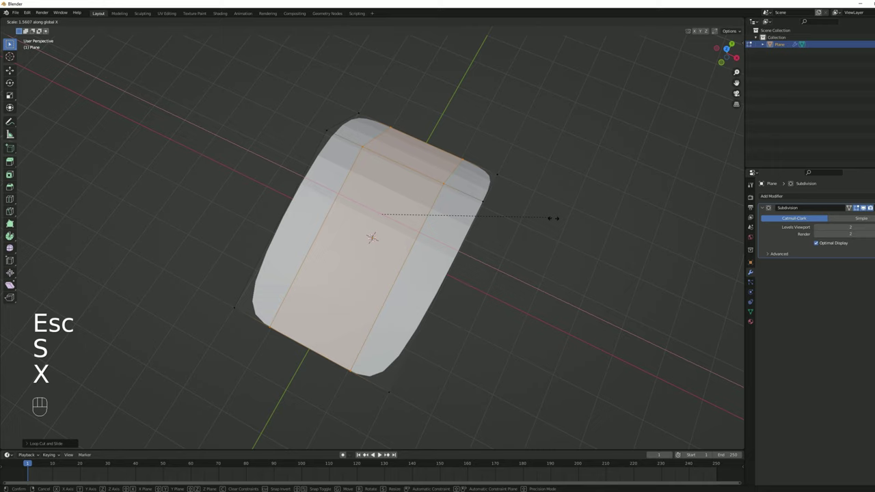
{"action": "left_click", "coordinate": [673, 264]}
{"action": "middle_click_drag", "start_coordinate": [538, 287], "coordinate": [400, 167]}
{"action": "middle_click_drag", "start_coordinate": [471, 157], "coordinate": [512, 144]}
{"action": "key", "text": "g"}
{"action": "key", "text": "z"}
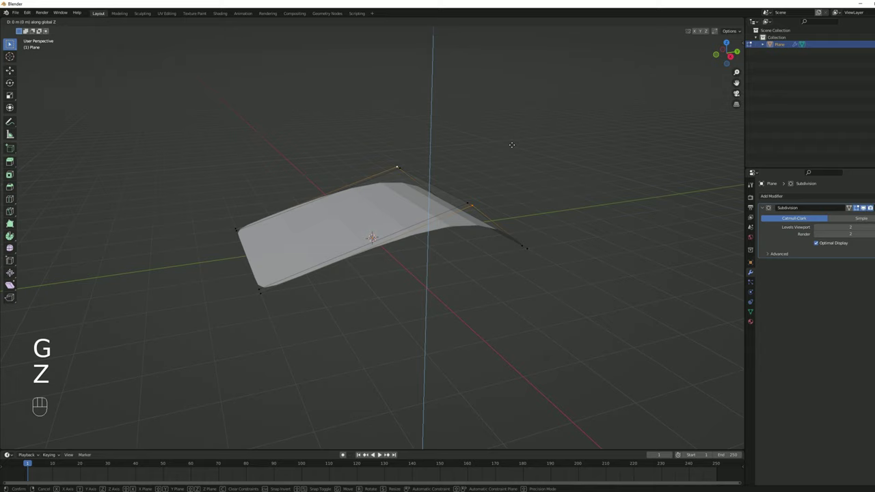
{"action": "key", "text": "ctrl"}
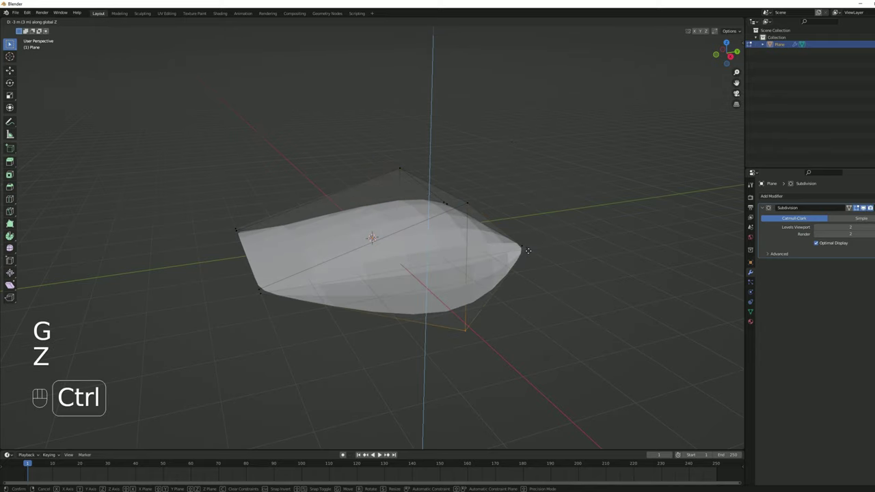
{"action": "key", "text": "ctrl"}
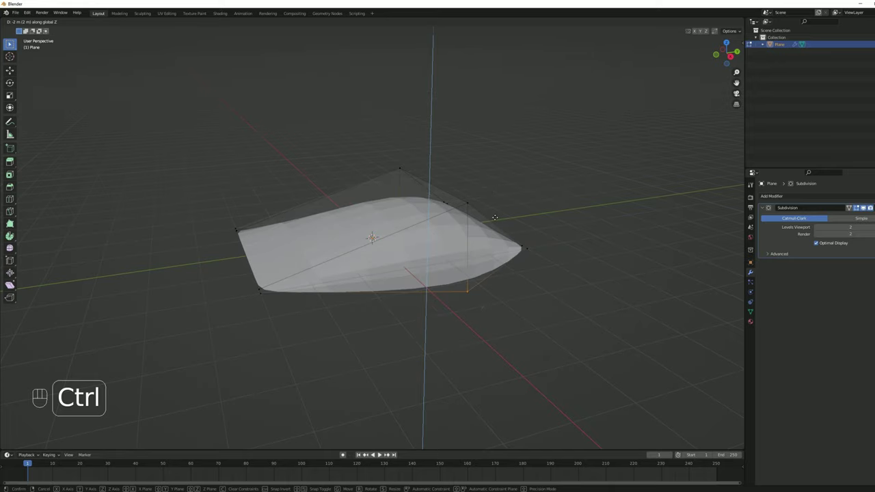
{"action": "key", "text": "Escape"}
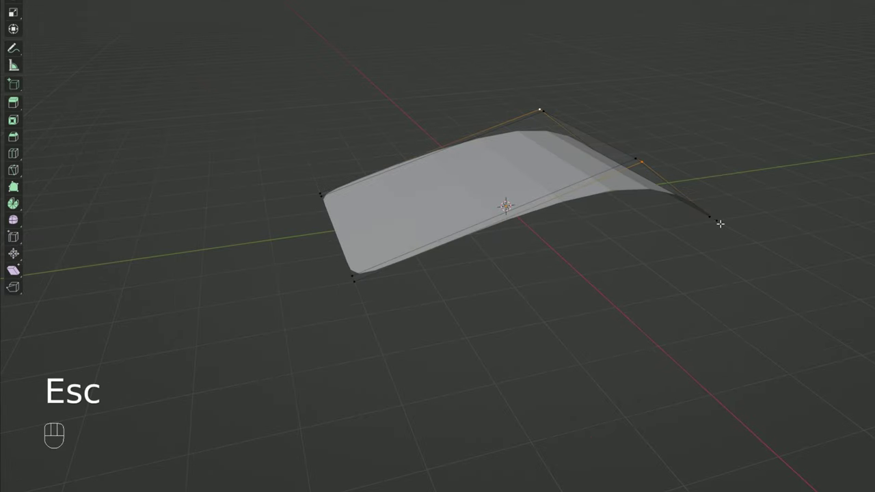
Set snapping to Vertex and lower the two outer ridge vertices along Z, snapped to the height of a base corner.
{"action": "key", "text": "ctrl+shift+Tab"}
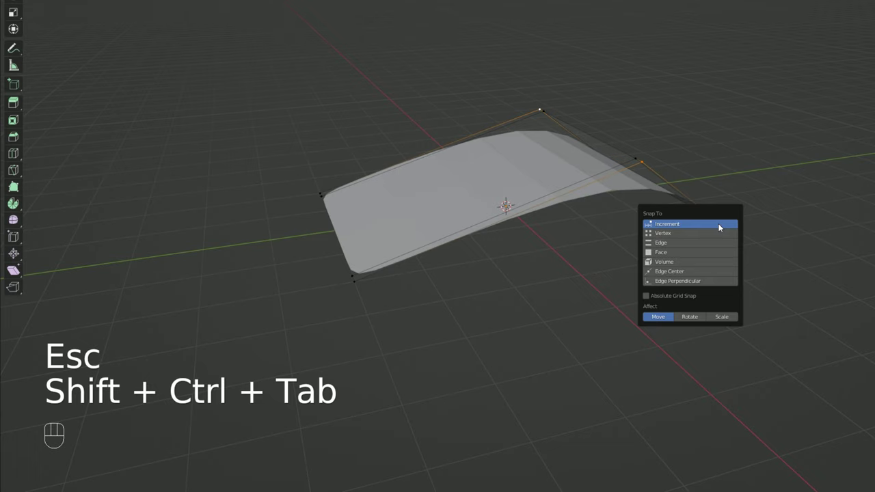
{"action": "left_click", "coordinate": [683, 233]}
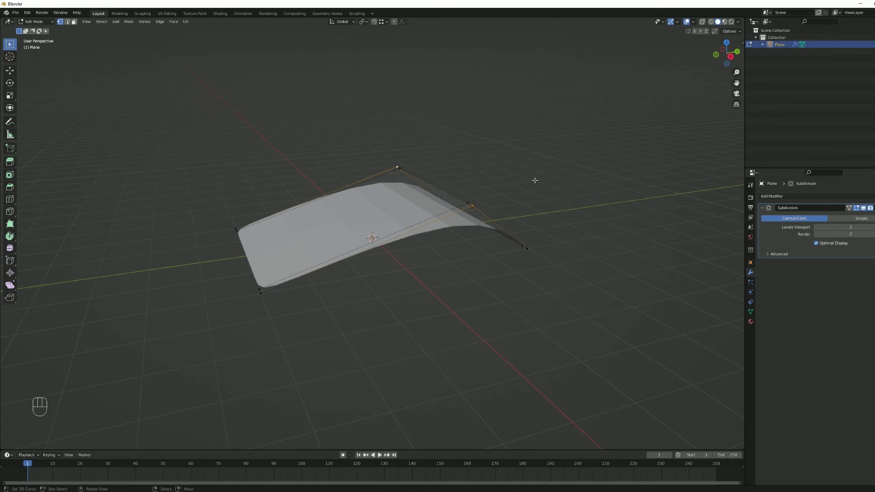
{"action": "key", "text": "g"}
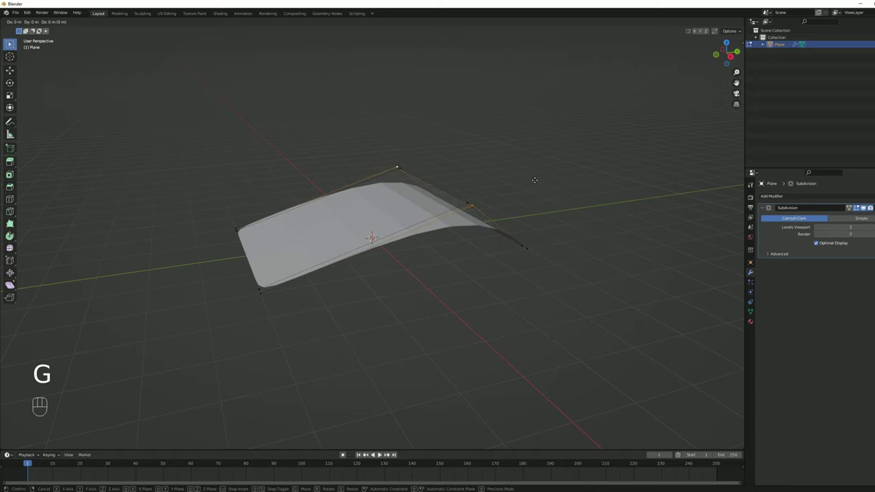
{"action": "key", "text": "z"}
{"action": "key", "text": "ctrl"}
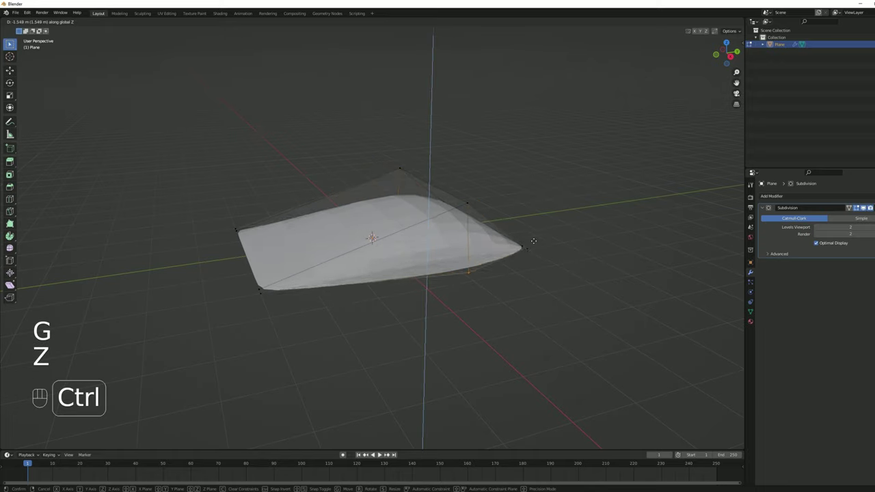
{"action": "left_click", "coordinate": [531, 248], "text": "ctrl"}
Raise the inner ridge vertices along Z to make the body's hump taller.
{"action": "middle_click_drag", "start_coordinate": [536, 250], "coordinate": [491, 234]}
{"action": "scroll", "coordinate": [431, 227], "scroll_direction": "up", "scroll_amount": 3}
{"action": "middle_click_drag", "start_coordinate": [390, 172], "coordinate": [387, 203], "text": "shift"}
{"action": "middle_click_drag", "start_coordinate": [377, 179], "coordinate": [390, 232]}
{"action": "scroll", "coordinate": [370, 204], "scroll_direction": "up", "scroll_amount": 1}
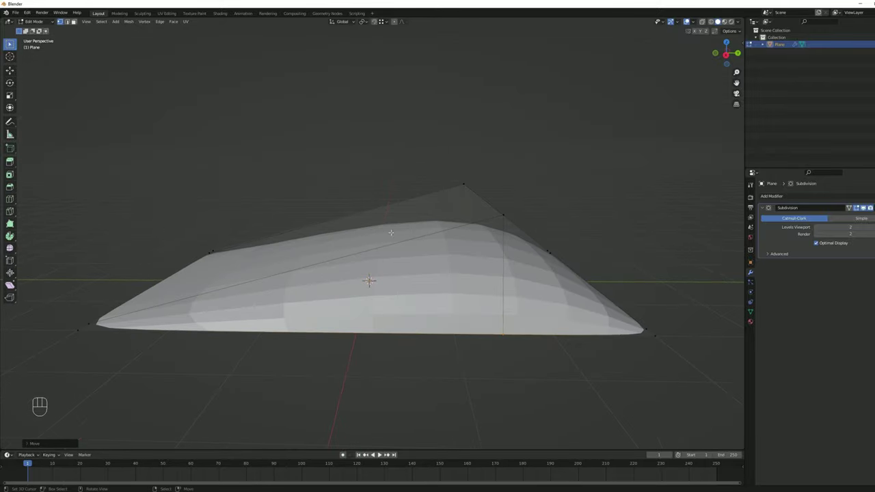
{"action": "key", "text": "g"}
{"action": "key", "text": "z"}
{"action": "left_click", "coordinate": [457, 199]}
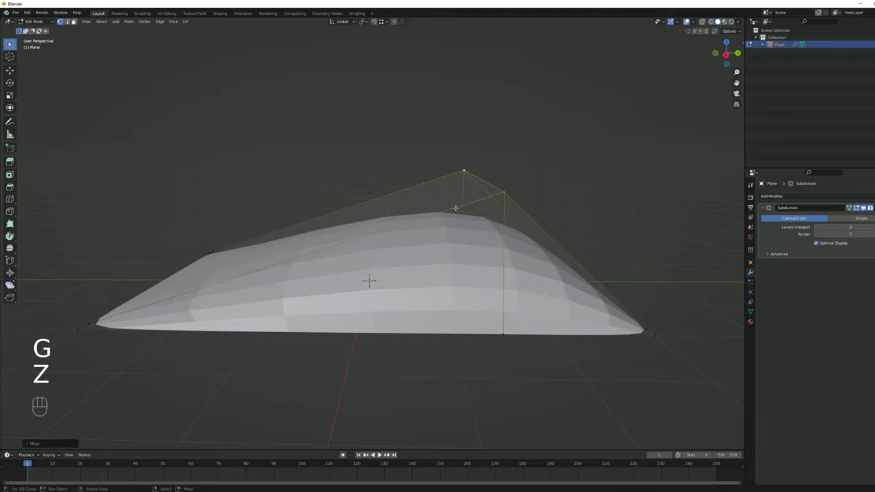
Add one crosswise loop cut midway between the hump's ridge and the low end, without sliding it.
{"action": "middle_click_drag", "start_coordinate": [456, 199], "coordinate": [435, 233]}
{"action": "key", "text": "ctrl+r"}
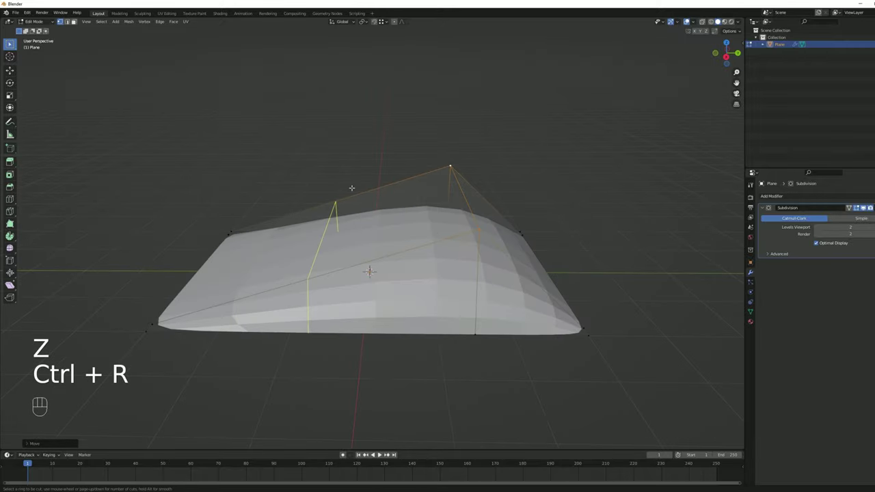
{"action": "left_click", "coordinate": [352, 188]}
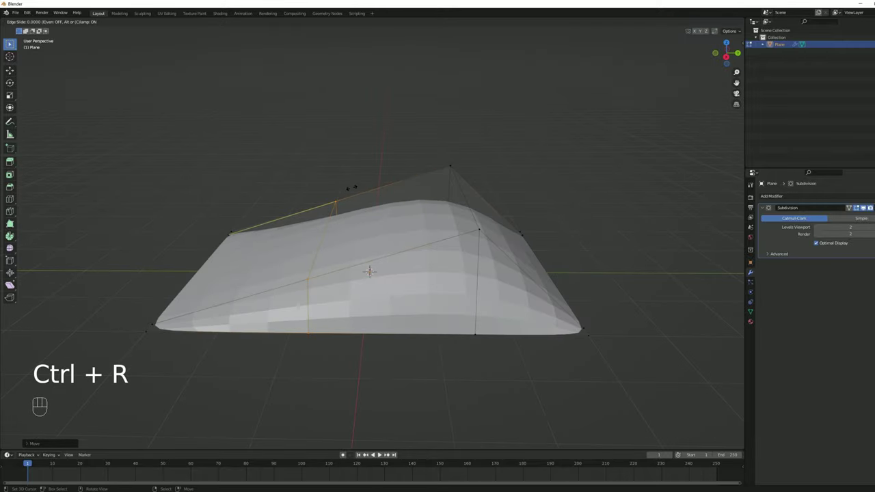
{"action": "key", "text": "Escape"}
Lower the two inner vertices of the new crosswise loop along Z to form a dip before the hump.
{"action": "middle_click_drag", "start_coordinate": [341, 224], "coordinate": [334, 208]}
{"action": "left_click", "coordinate": [333, 226]}
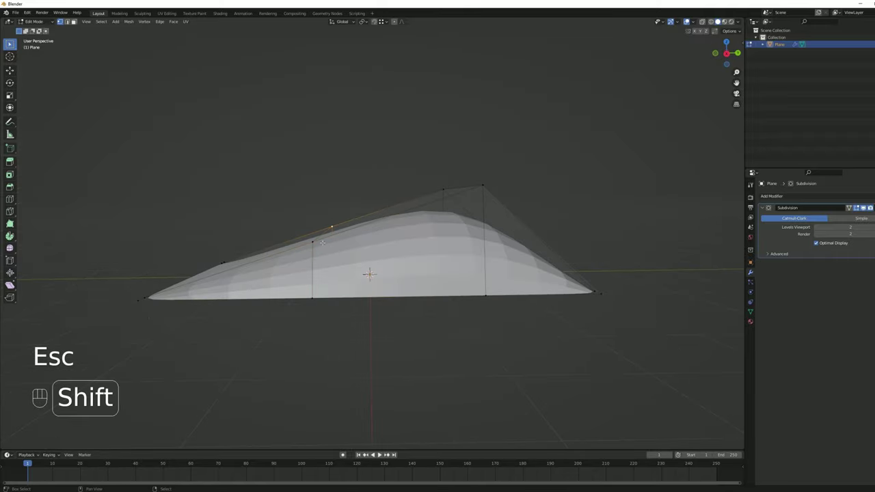
{"action": "left_click", "coordinate": [319, 244], "text": "shift"}
{"action": "key", "text": "g"}
{"action": "key", "text": "z"}
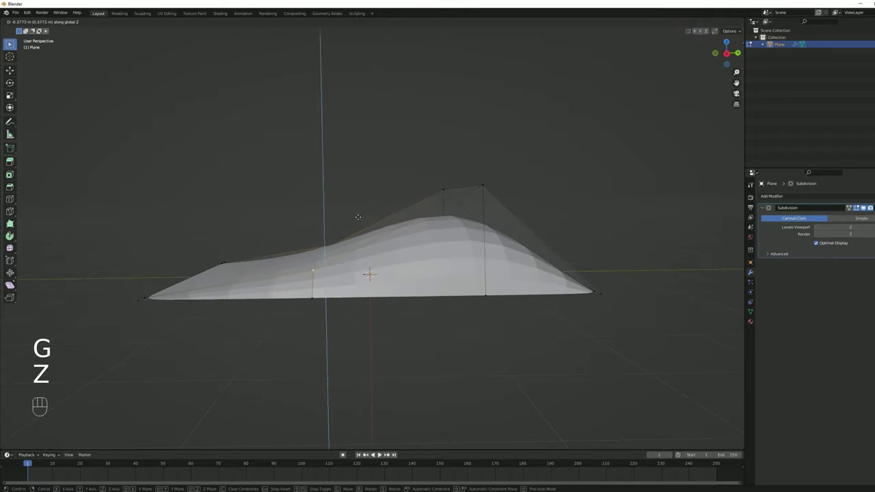
{"action": "left_click", "coordinate": [360, 211]}
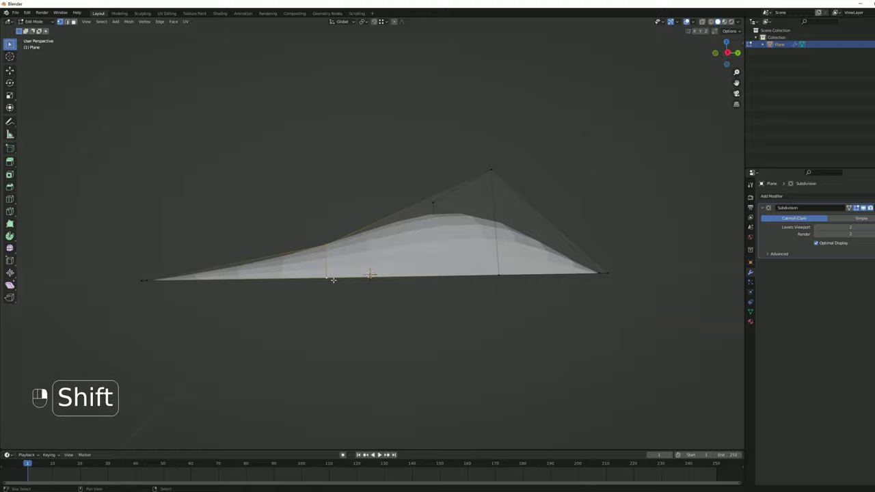
{"action": "middle_click_drag", "start_coordinate": [333, 279], "coordinate": [345, 253]}
{"action": "key", "text": "g"}
{"action": "key", "text": "y"}
{"action": "left_click", "coordinate": [415, 284]}
{"action": "key", "text": "ctrl+z"}
Move the whole crosswise dip loop, base vertices included, along Y toward the hump.
{"action": "key", "text": "g"}
{"action": "key", "text": "y"}
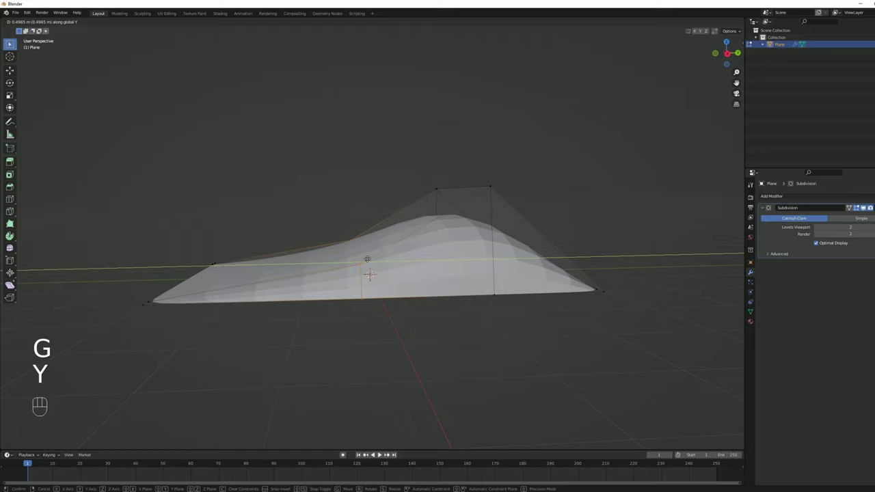
{"action": "left_click", "coordinate": [384, 258]}
Move the two inner ridge vertices of the hump about 2.4 m along Y so they overhang the near end.
{"action": "middle_click_drag", "start_coordinate": [384, 257], "coordinate": [475, 259]}
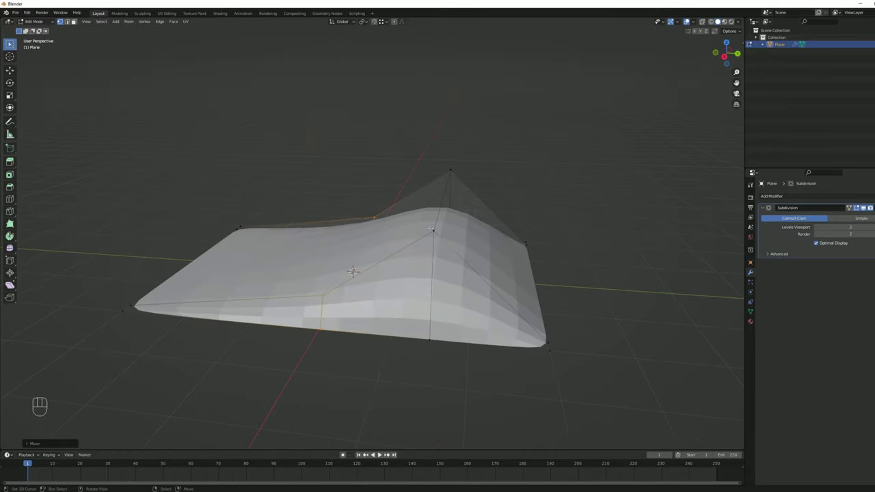
{"action": "middle_click_drag", "start_coordinate": [479, 188], "coordinate": [512, 201]}
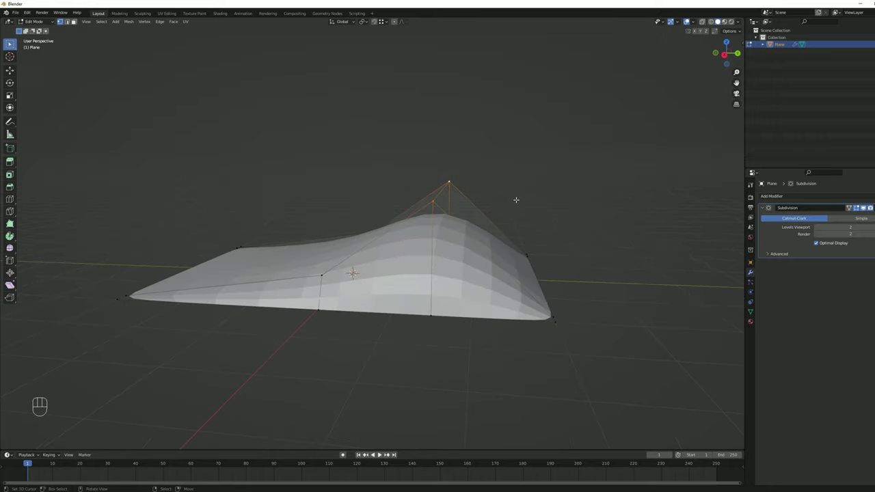
{"action": "key", "text": "g"}
{"action": "key", "text": "y"}
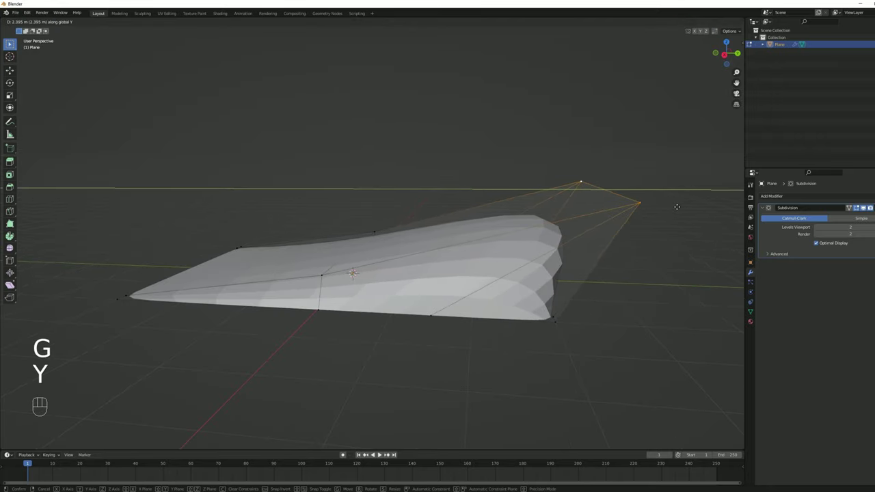
{"action": "left_click", "coordinate": [672, 206]}
Select the base vertices of the end beneath the overhang and move them about 0.19 m inward along Y.
{"action": "middle_click_drag", "start_coordinate": [671, 206], "coordinate": [585, 281]}
{"action": "key", "text": "a"}
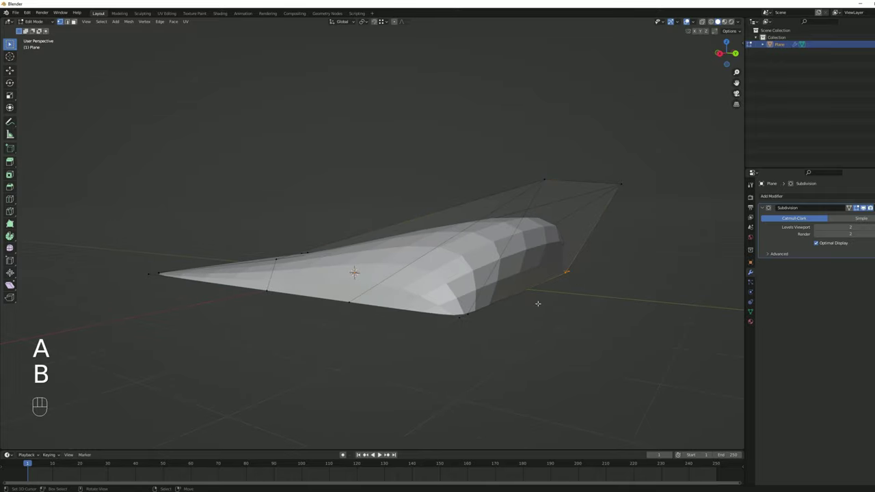
{"action": "key", "text": "b"}
{"action": "left_click_drag", "start_coordinate": [511, 304], "coordinate": [446, 332]}
{"action": "key", "text": "g"}
{"action": "key", "text": "y"}
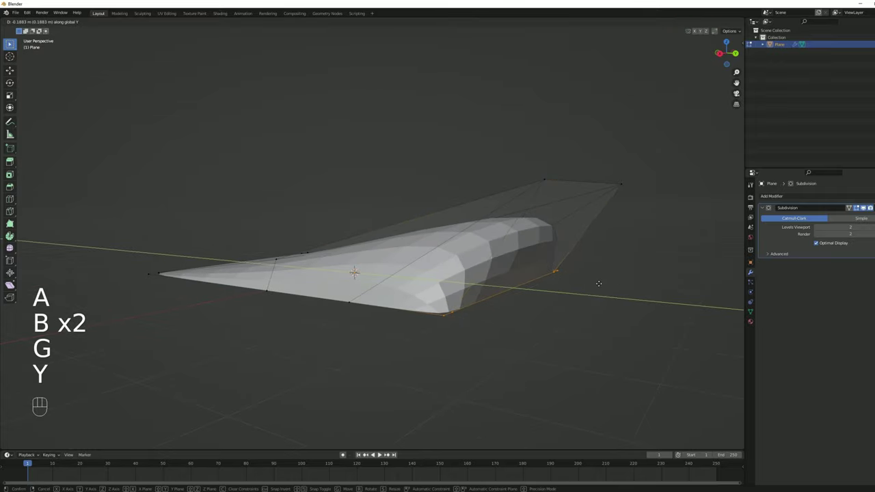
{"action": "left_click", "coordinate": [599, 283]}
Add a crosswise loop cut between the overhanging ridge and the end's base edge, without sliding it.
{"action": "middle_click_drag", "start_coordinate": [599, 283], "coordinate": [568, 255]}
{"action": "key", "text": "ctrl+r"}
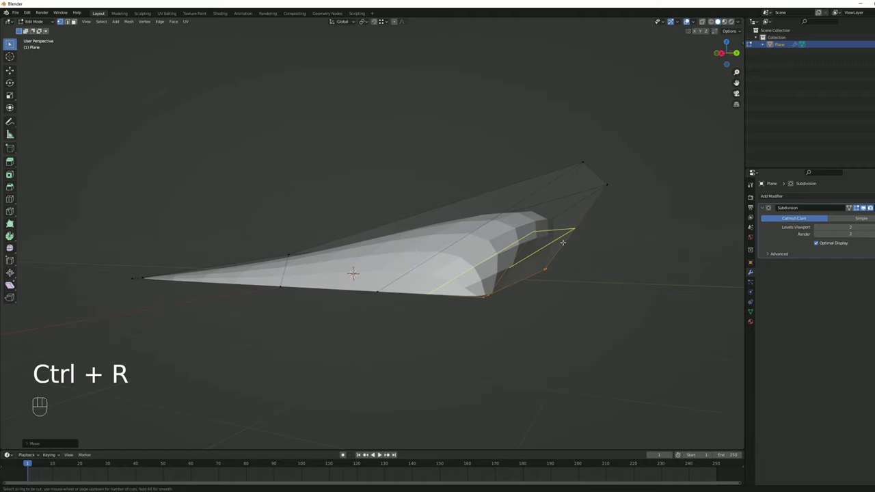
{"action": "left_click", "coordinate": [574, 231]}
{"action": "key", "text": "Escape"}
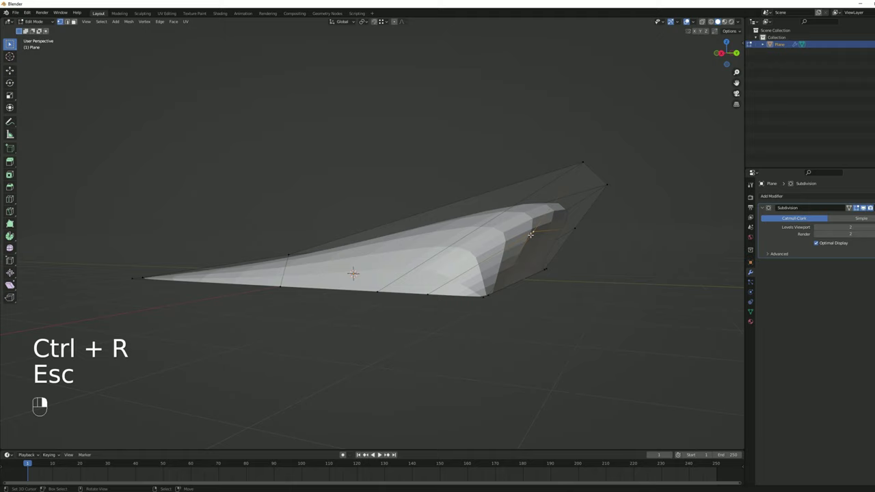
Push the two inner vertices of the new end loop about 0.6 m outward along Y.
{"action": "key", "text": "g"}
{"action": "key", "text": "y"}
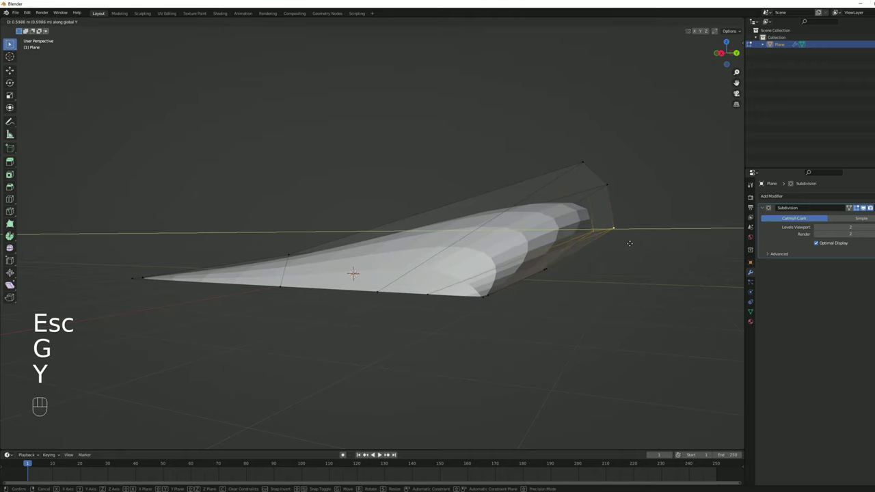
{"action": "left_click", "coordinate": [629, 244]}
Move the hump's two top ridge vertices about 1.4 m back along Y over the body.
{"action": "middle_click_drag", "start_coordinate": [616, 235], "coordinate": [627, 238]}
{"action": "left_click", "coordinate": [611, 173]}
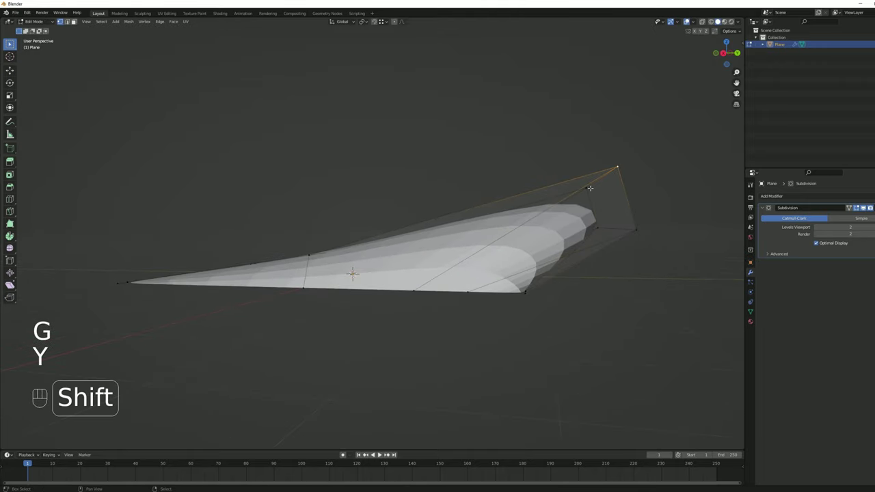
{"action": "middle_click_drag", "start_coordinate": [601, 188], "coordinate": [603, 185]}
{"action": "key", "text": "g"}
{"action": "key", "text": "y"}
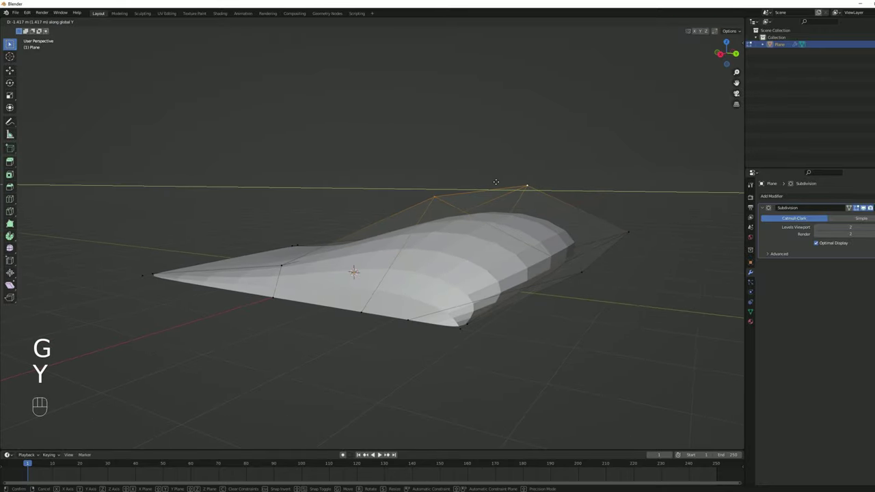
{"action": "left_click", "coordinate": [503, 182]}
Return to Object Mode, shade the body smooth and rename the object TsunamiWave03.
{"action": "middle_click_drag", "start_coordinate": [504, 182], "coordinate": [465, 281]}
{"action": "key", "text": "Tab"}
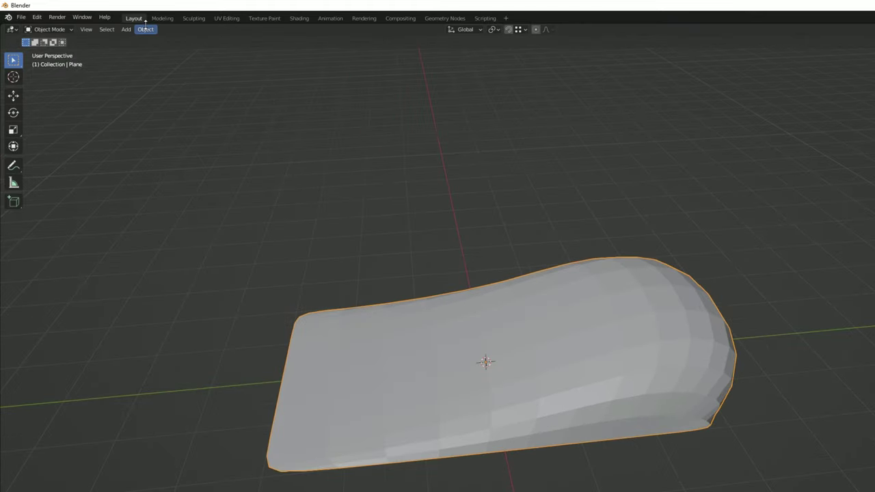
{"action": "left_click", "coordinate": [145, 29]}
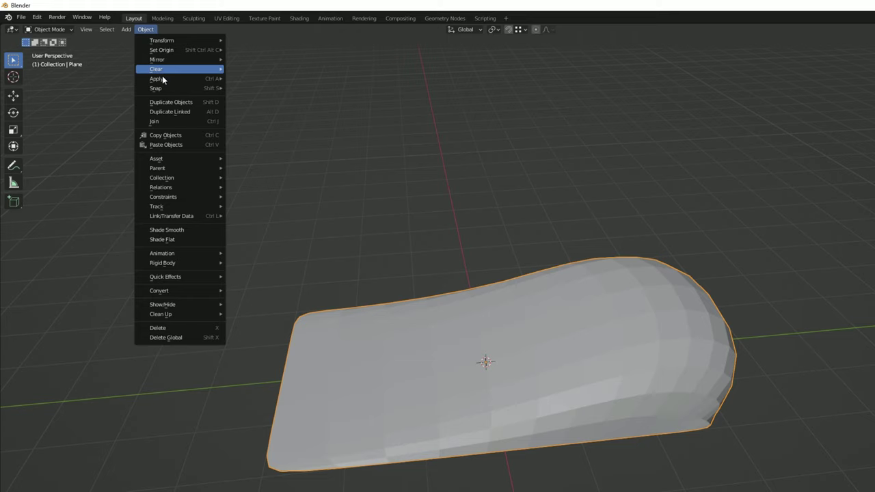
{"action": "left_click", "coordinate": [184, 230]}
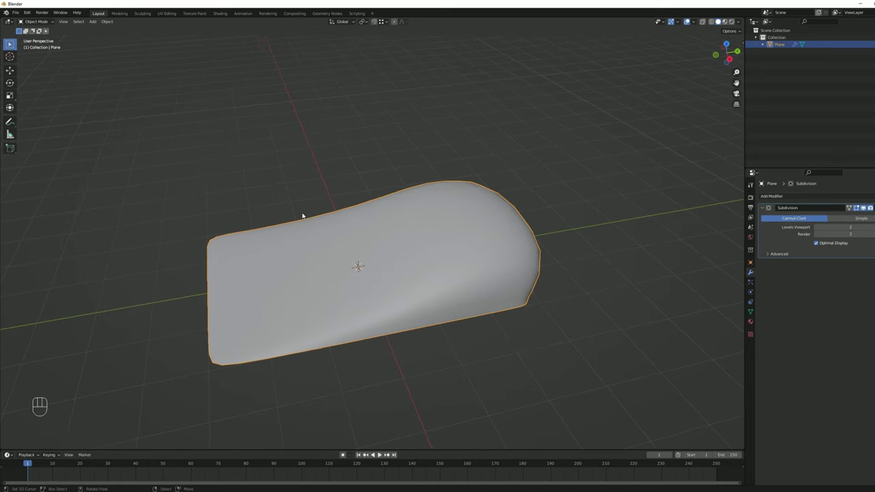
{"action": "left_click", "coordinate": [751, 263]}
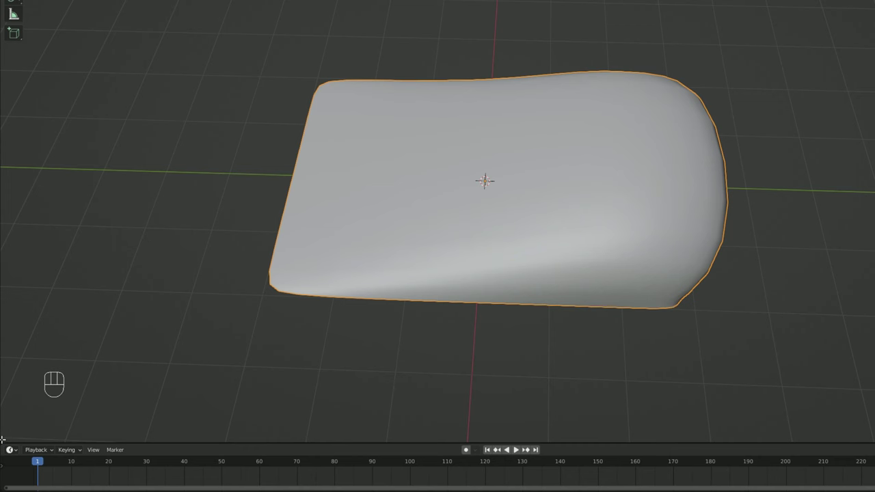
Split the 3D viewport into two side-by-side areas and make one of them a UV Editor.
{"action": "left_click_drag", "start_coordinate": [2, 439], "coordinate": [424, 390]}
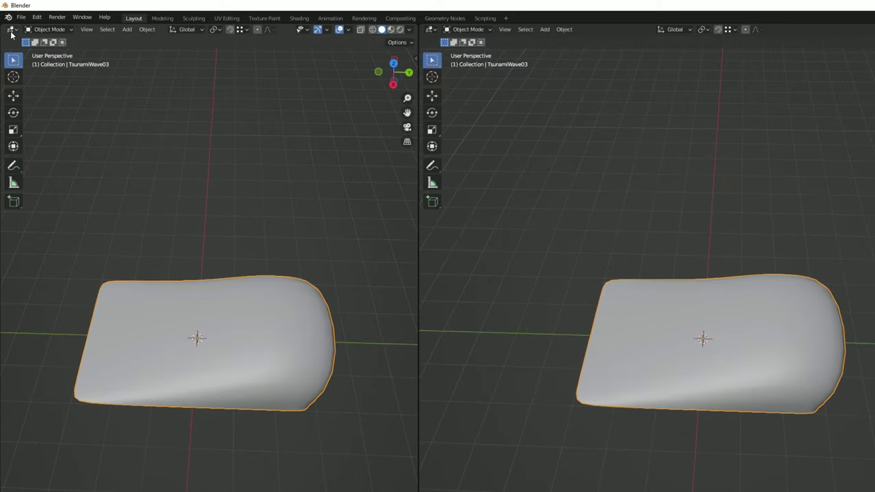
{"action": "left_click", "coordinate": [11, 30]}
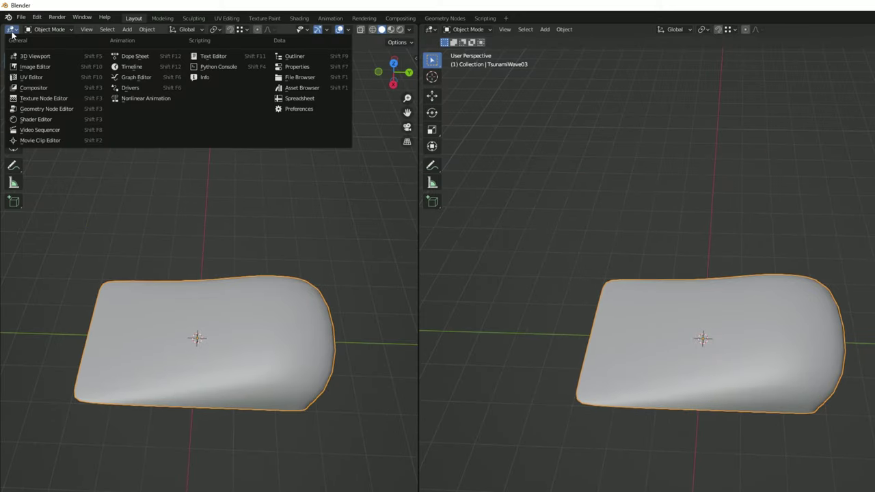
{"action": "left_click", "coordinate": [29, 78]}
Enter Edit Mode on TsunamiWave03, select the whole mesh and enable UV Sync Selection in the UV Editor.
{"action": "middle_click_drag", "start_coordinate": [655, 307], "coordinate": [809, 294]}
{"action": "key", "text": "Tab"}
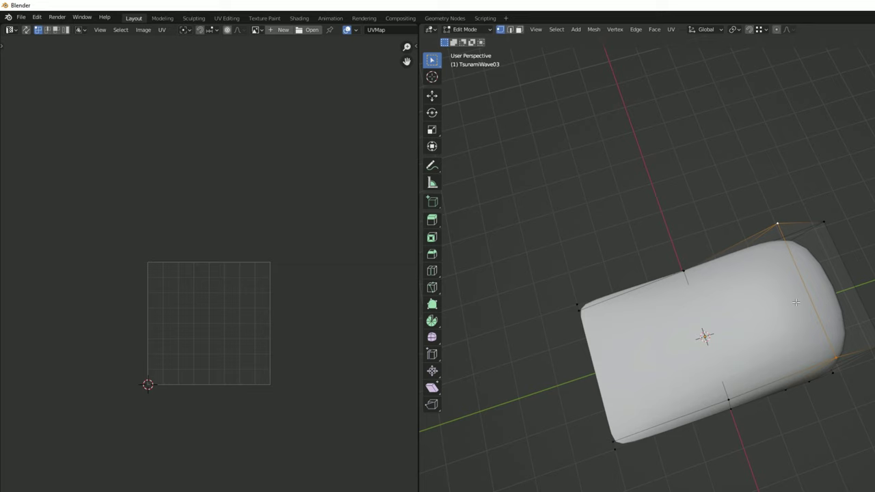
{"action": "scroll", "coordinate": [238, 287], "scroll_direction": "up", "scroll_amount": 2}
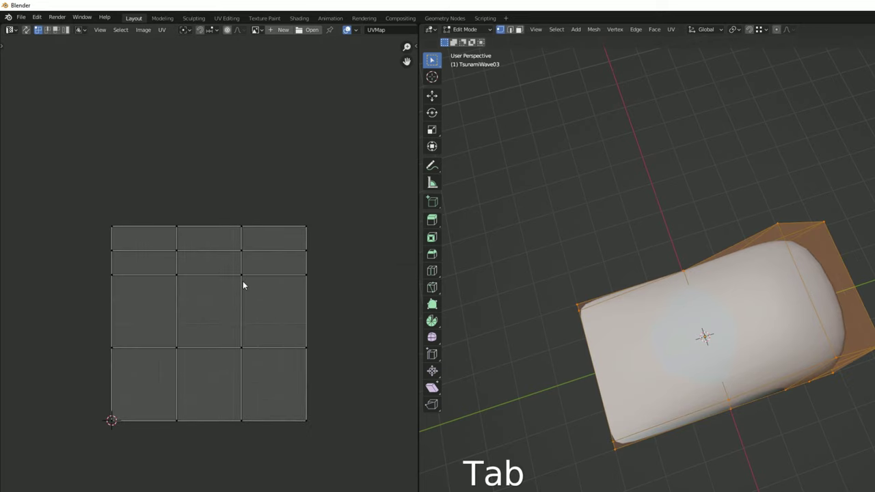
{"action": "left_click", "coordinate": [26, 30]}
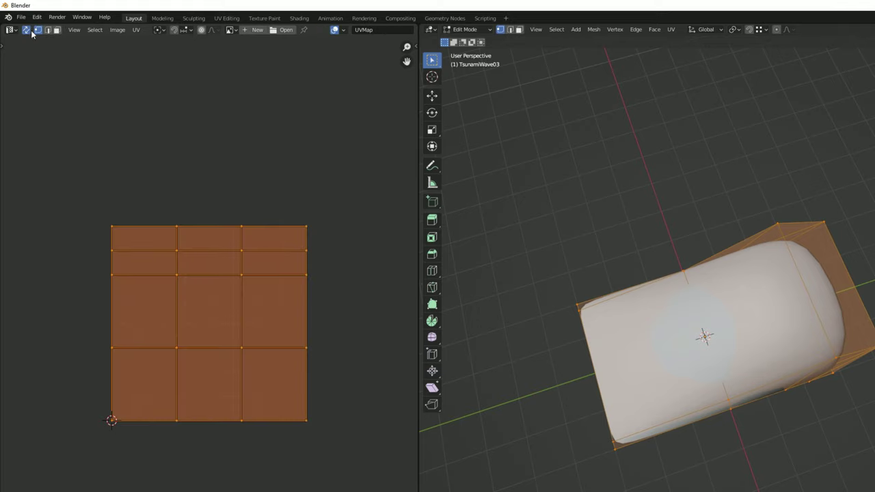
Select the top row of UV vertices and examine which end of the mesh they correspond to.
{"action": "left_click", "coordinate": [107, 224]}
{"action": "left_click", "coordinate": [324, 229], "text": "shift"}
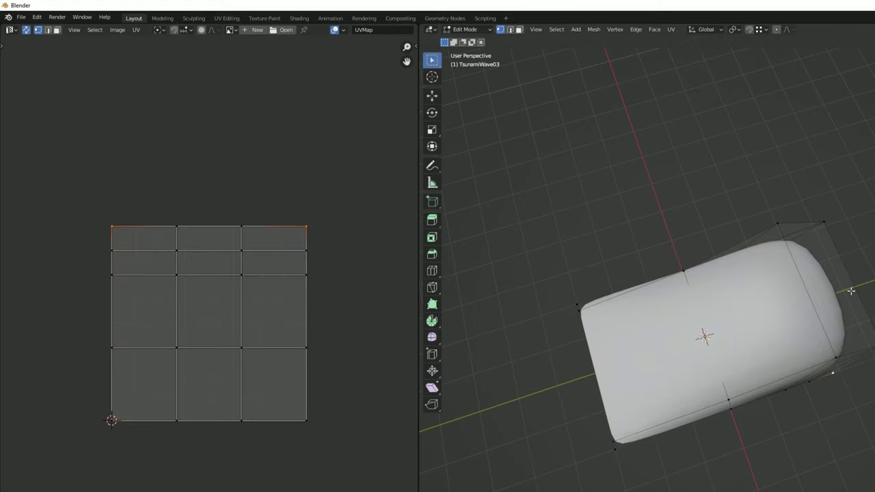
{"action": "middle_click_drag", "start_coordinate": [852, 291], "coordinate": [772, 211]}
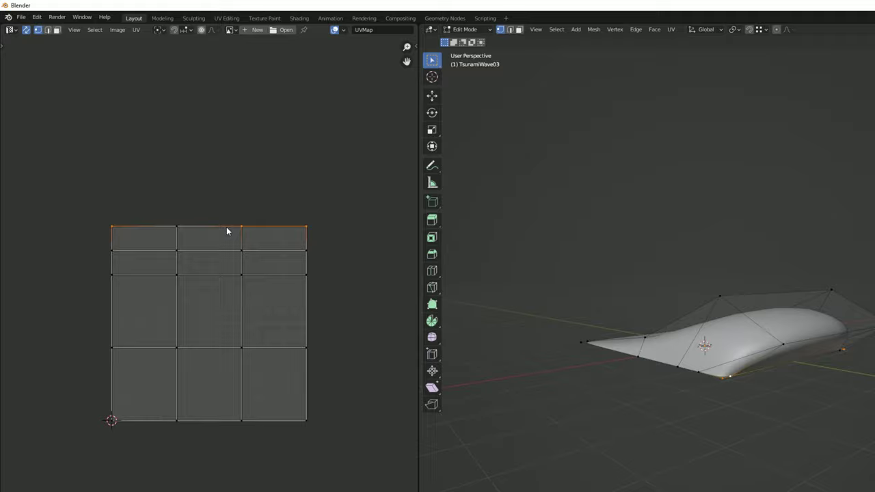
{"action": "middle_click_drag", "start_coordinate": [613, 303], "coordinate": [805, 346]}
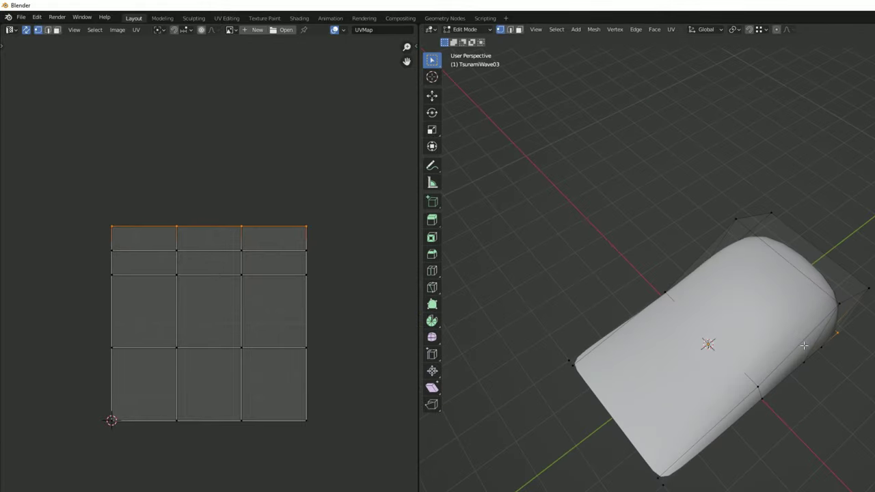
Select the two inner lengthwise columns of UV vertices and scale them apart horizontally until they sit close to the layout's outer edges.
{"action": "left_click", "coordinate": [241, 237]}
{"action": "left_click", "coordinate": [239, 248]}
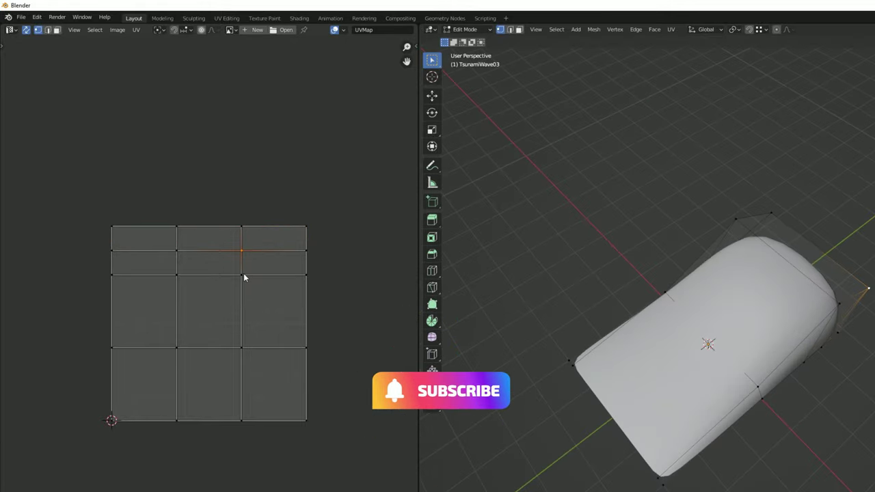
{"action": "left_click", "coordinate": [181, 244], "text": "shift"}
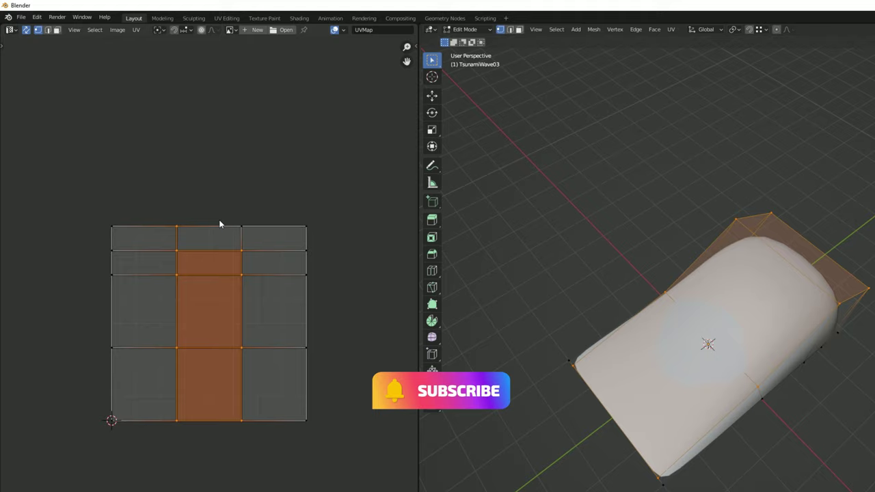
{"action": "left_click", "coordinate": [238, 226], "text": "shift"}
{"action": "middle_click_drag", "start_coordinate": [836, 294], "coordinate": [874, 254]}
{"action": "scroll", "coordinate": [785, 282], "scroll_direction": "up", "scroll_amount": 1}
{"action": "middle_click_drag", "start_coordinate": [785, 282], "coordinate": [822, 382]}
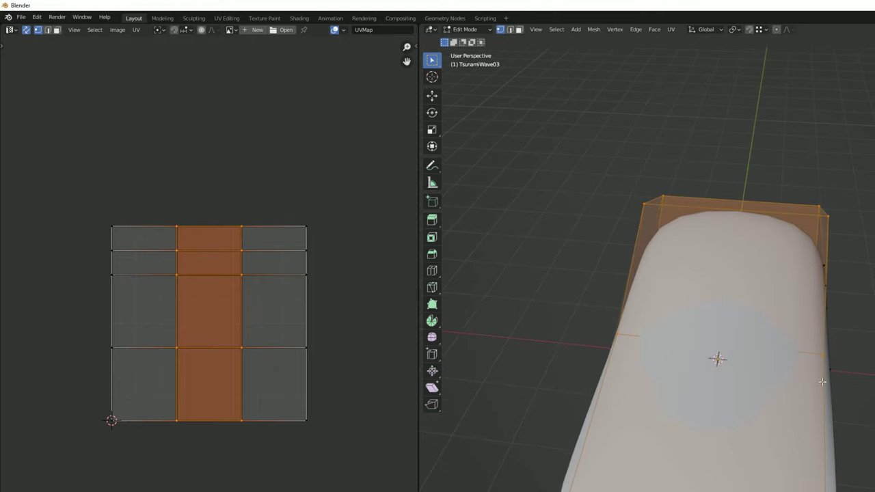
{"action": "scroll", "coordinate": [280, 286], "scroll_direction": "up", "scroll_amount": 2}
{"action": "key", "text": "s"}
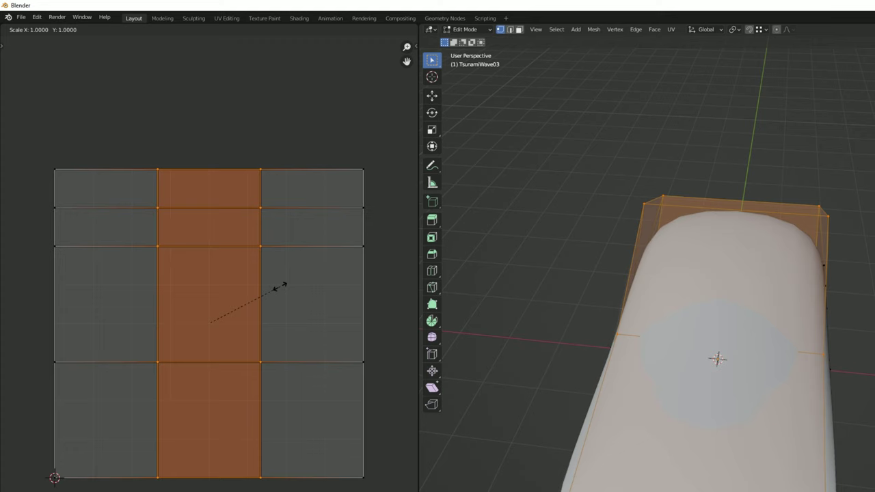
{"action": "left_click", "coordinate": [411, 243]}
{"action": "middle_click_drag", "start_coordinate": [363, 283], "coordinate": [354, 284]}
{"action": "middle_click_drag", "start_coordinate": [730, 315], "coordinate": [703, 296]}
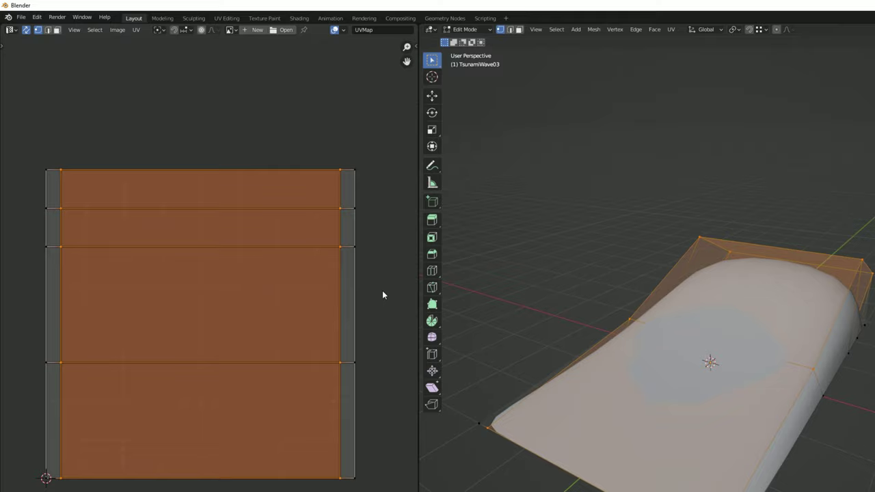
Select the edge row at the low front end of the wave mesh and scale it narrower along X.
{"action": "scroll", "coordinate": [349, 298], "scroll_direction": "down", "scroll_amount": 1}
{"action": "key", "text": "Tab"}
{"action": "middle_click_drag", "start_coordinate": [818, 335], "coordinate": [744, 322]}
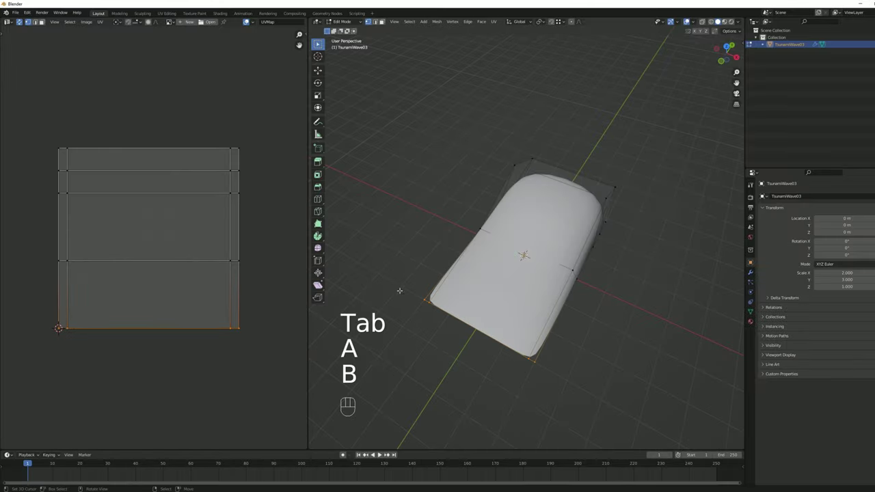
{"action": "key", "text": "s"}
{"action": "key", "text": "x"}
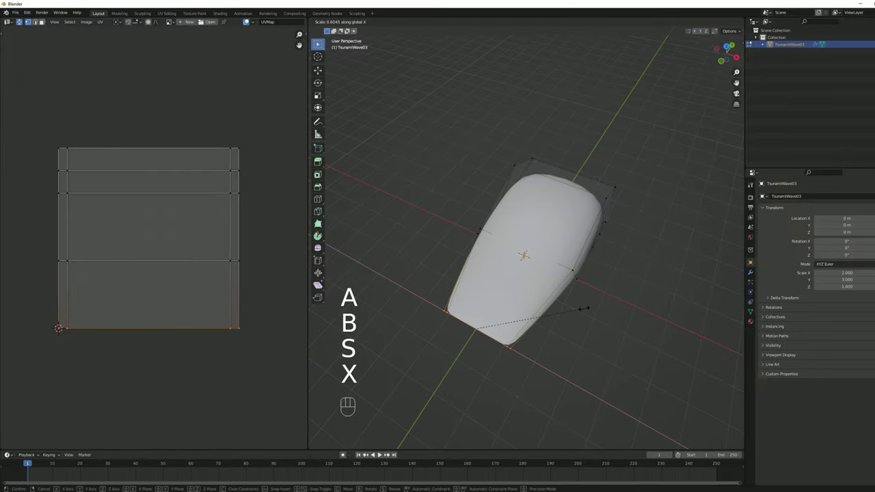
{"action": "left_click", "coordinate": [582, 383]}
Select the crosswise vertex row at the middle of the wave, scale it to about 0.94 along X, and return to Object Mode.
{"action": "middle_click_drag", "start_coordinate": [582, 384], "coordinate": [587, 279]}
{"action": "key", "text": "a"}
{"action": "key", "text": "b"}
{"action": "key", "text": "s"}
{"action": "key", "text": "x"}
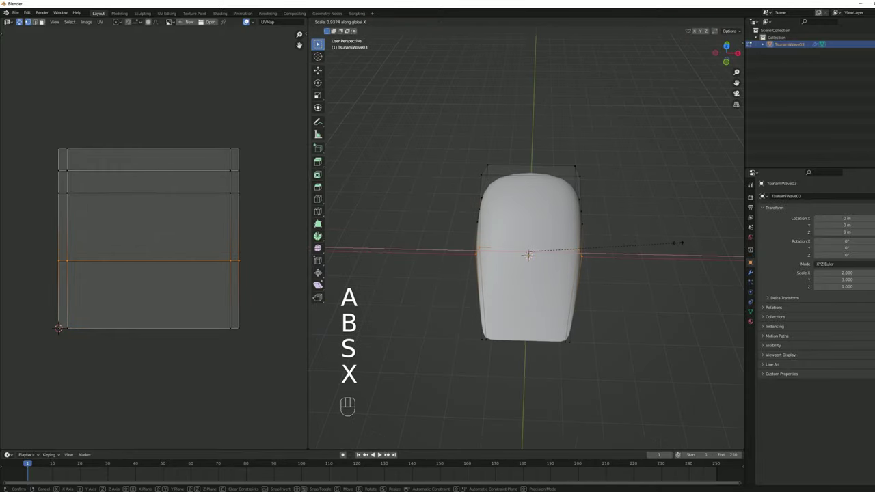
{"action": "left_click", "coordinate": [678, 242]}
{"action": "middle_click_drag", "start_coordinate": [678, 242], "coordinate": [416, 197]}
{"action": "key", "text": "Tab"}
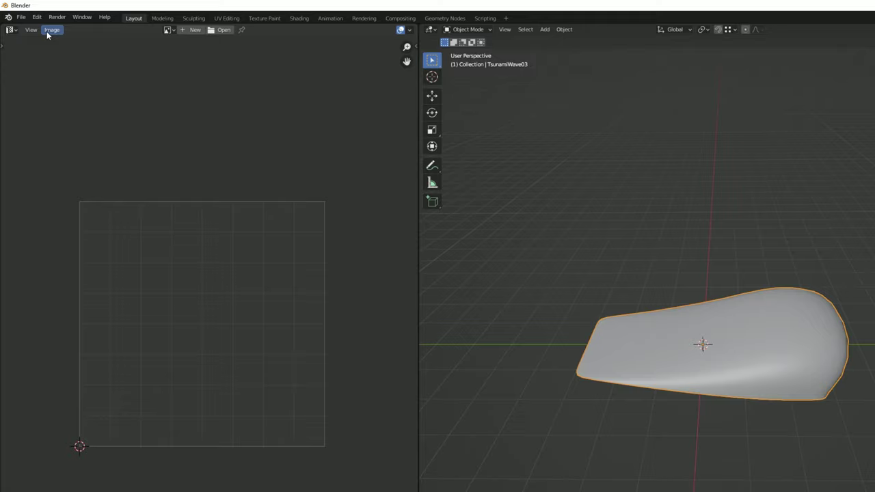
Export the wave as an FBX file named TsunamiWave03.fbx into the Unity project's Models folder.
{"action": "left_click", "coordinate": [21, 17]}
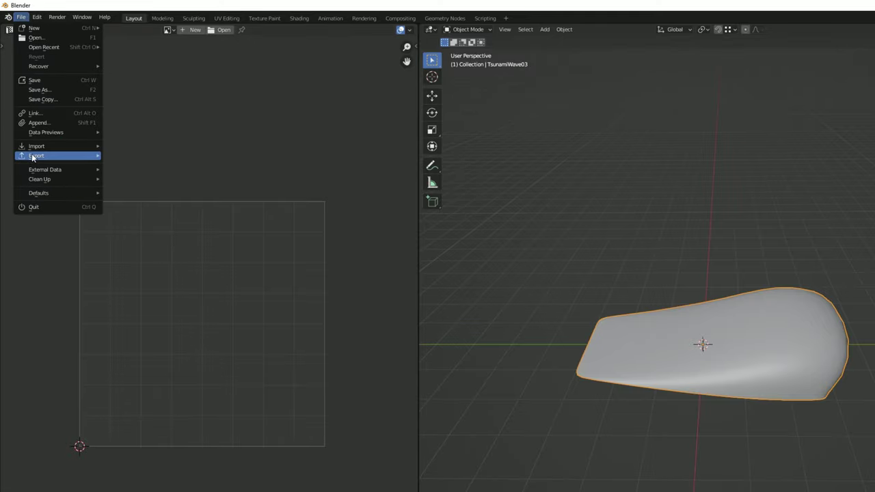
{"action": "mouse_move", "coordinate": [35, 156]}
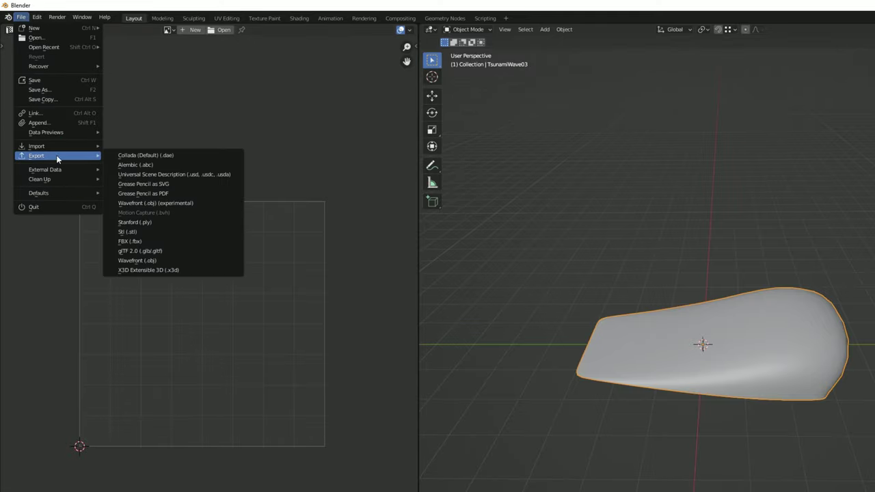
{"action": "left_click", "coordinate": [141, 241]}
{"action": "double_click", "coordinate": [276, 176]}
{"action": "double_click", "coordinate": [276, 176]}
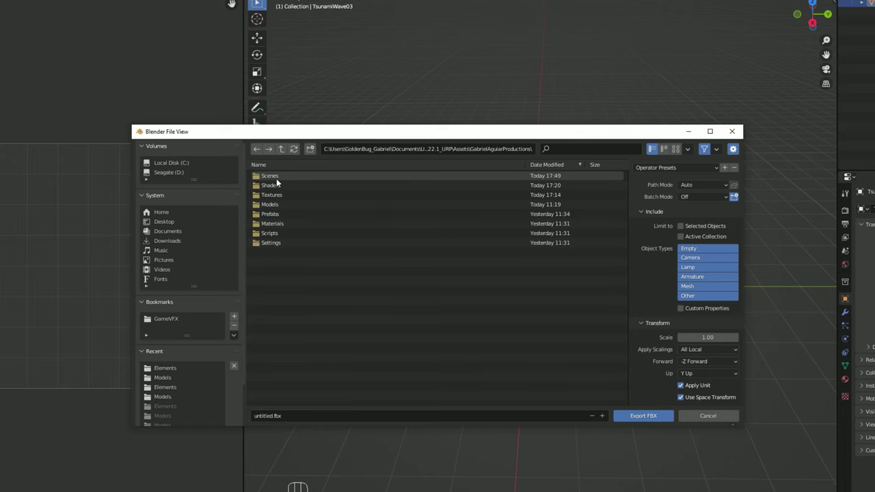
{"action": "double_click", "coordinate": [279, 204]}
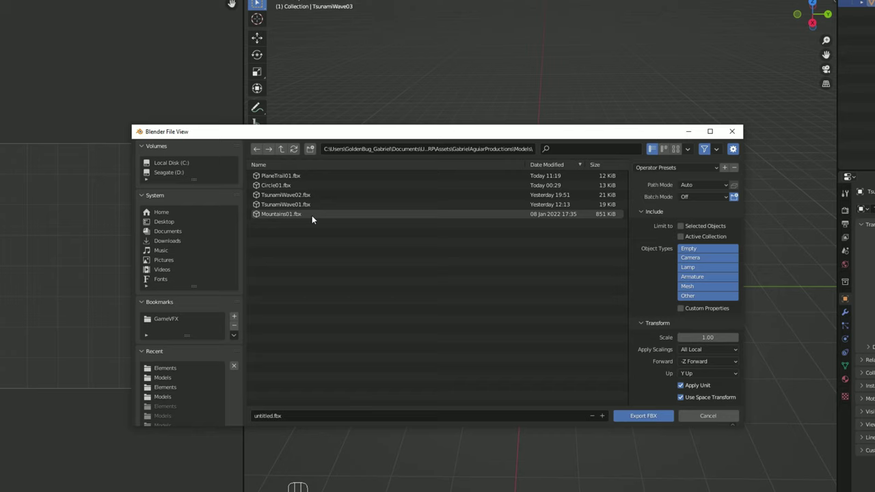
{"action": "left_click", "coordinate": [313, 195]}
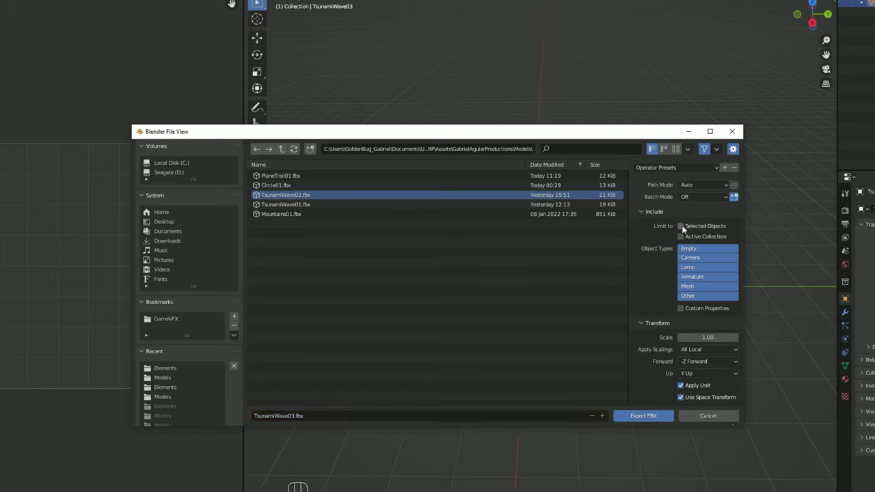
{"action": "left_click", "coordinate": [655, 416]}
{"action": "middle_click_drag", "start_coordinate": [639, 326], "coordinate": [623, 352]}
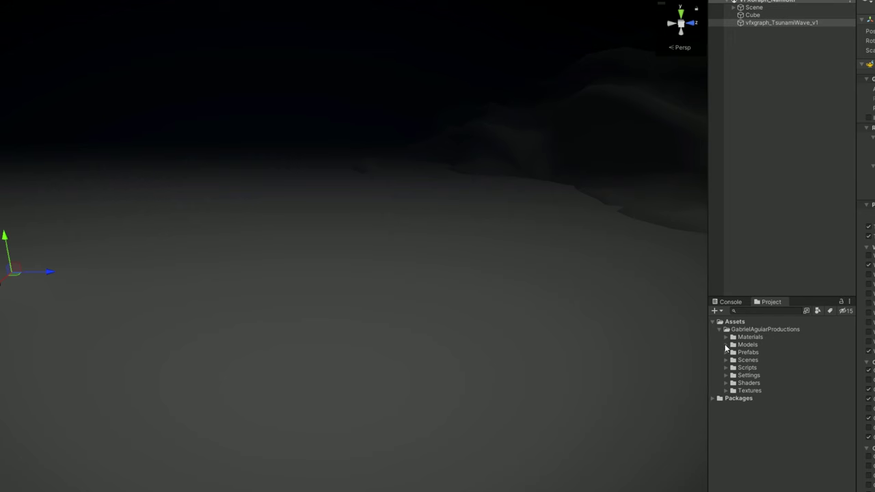
Switch to Unity and place the TsunamiWave03 model from the Models folder in the scene to inspect its shape.
{"action": "left_click", "coordinate": [726, 345]}
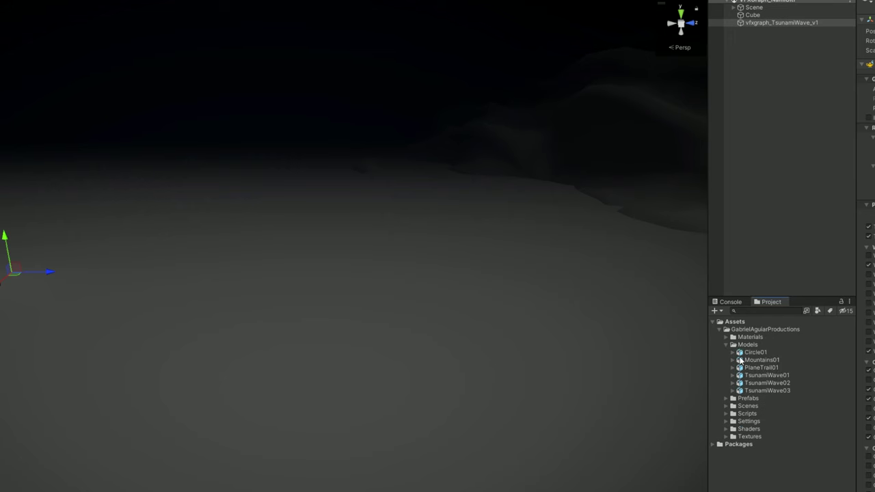
{"action": "left_click_drag", "start_coordinate": [755, 392], "coordinate": [264, 271]}
{"action": "right_click_drag", "start_coordinate": [267, 271], "coordinate": [354, 277]}
{"action": "key", "text": "a"}
{"action": "left_click_drag", "start_coordinate": [355, 276], "coordinate": [307, 320], "text": "alt"}
{"action": "scroll", "coordinate": [327, 310], "scroll_direction": "down", "scroll_amount": 5}
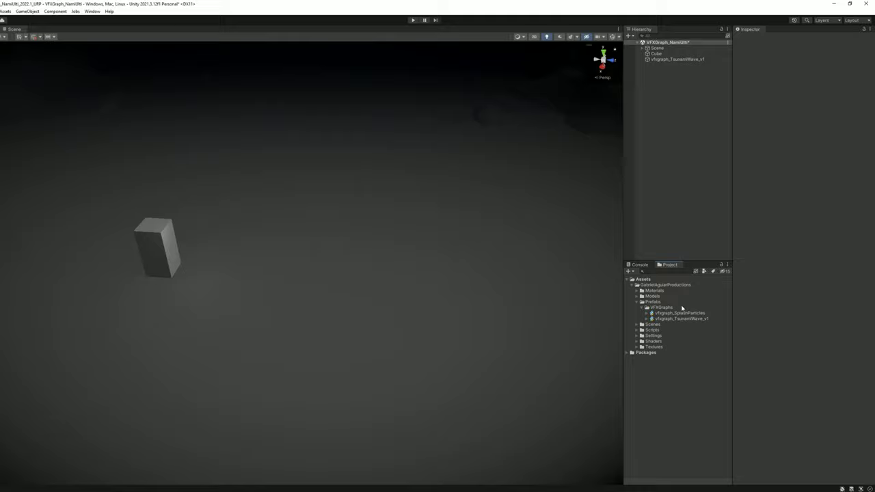
Create a Visual Effect Graph named vfxgraph_TsunamiWave_tut in the VFXGraphs folder and add it to the scene hierarchy.
{"action": "right_click", "coordinate": [682, 308]}
{"action": "mouse_move", "coordinate": [746, 118]}
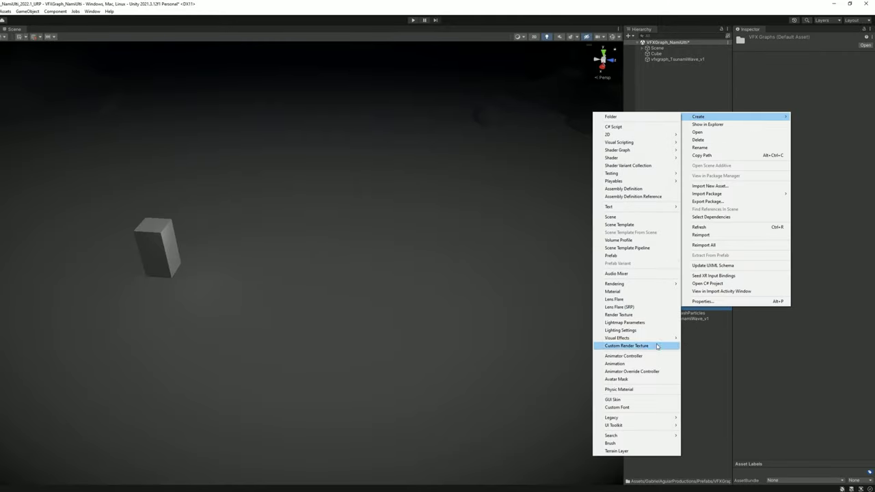
{"action": "mouse_move", "coordinate": [671, 342]}
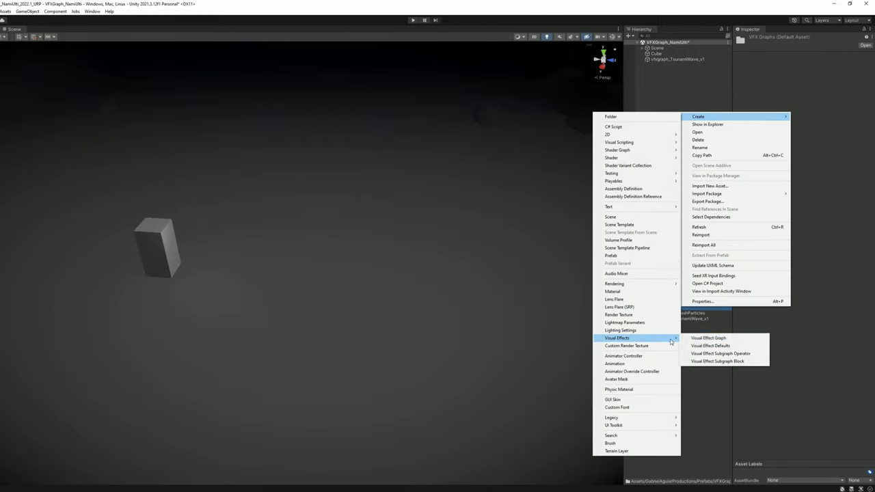
{"action": "left_click", "coordinate": [708, 339]}
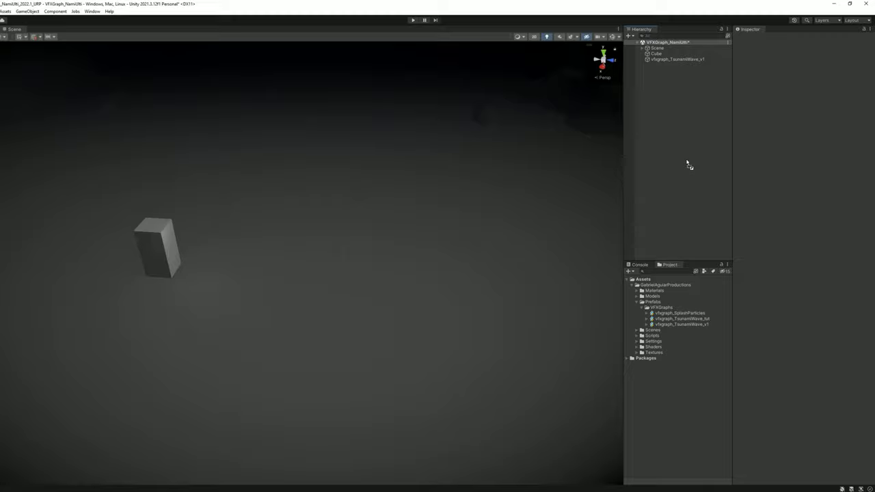
{"action": "left_click_drag", "start_coordinate": [689, 165], "coordinate": [687, 163]}
{"action": "right_click_drag", "start_coordinate": [367, 231], "coordinate": [345, 205]}
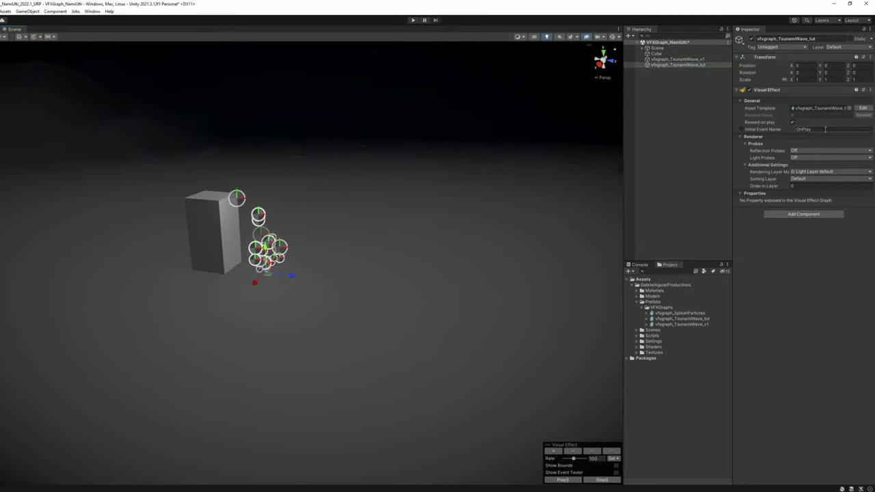
Open vfxgraph_TsunamiWave_tut for editing, dock its graph window beside the Scene view, and enlarge the graph area.
{"action": "left_click", "coordinate": [864, 108]}
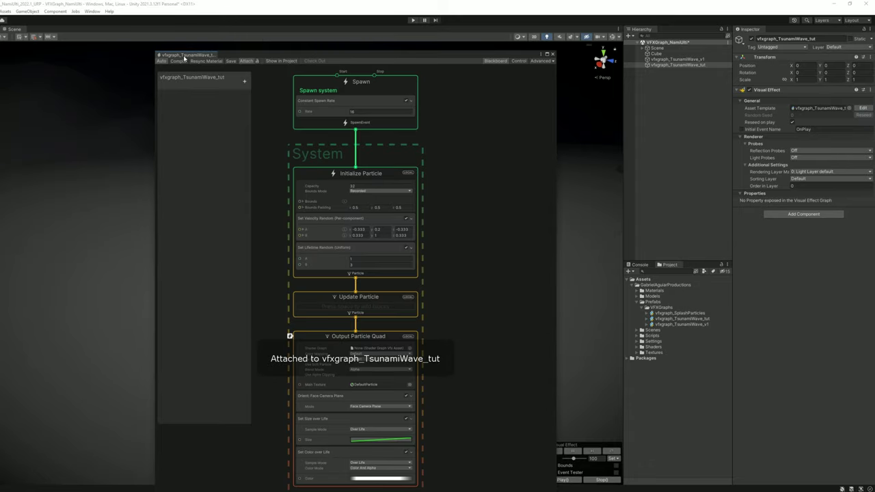
{"action": "left_click_drag", "start_coordinate": [183, 58], "coordinate": [595, 83]}
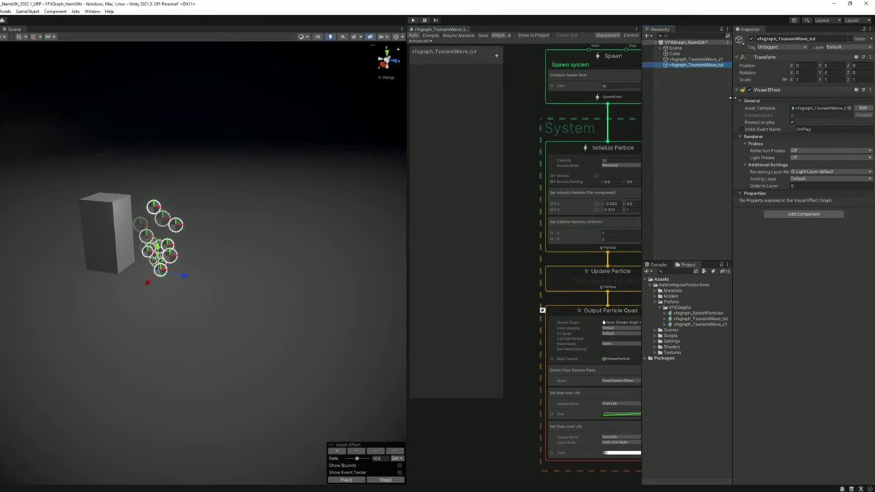
{"action": "left_click_drag", "start_coordinate": [733, 98], "coordinate": [744, 99]}
{"action": "left_click_drag", "start_coordinate": [643, 102], "coordinate": [647, 104]}
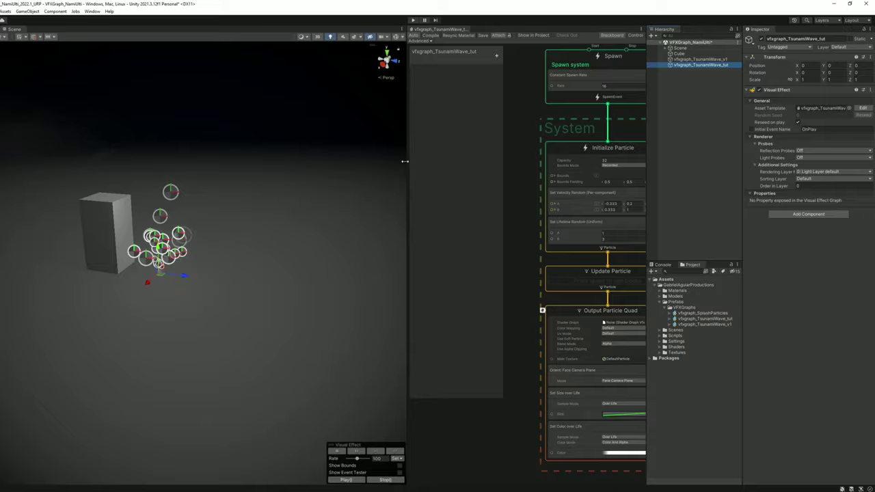
{"action": "left_click_drag", "start_coordinate": [405, 162], "coordinate": [211, 164]}
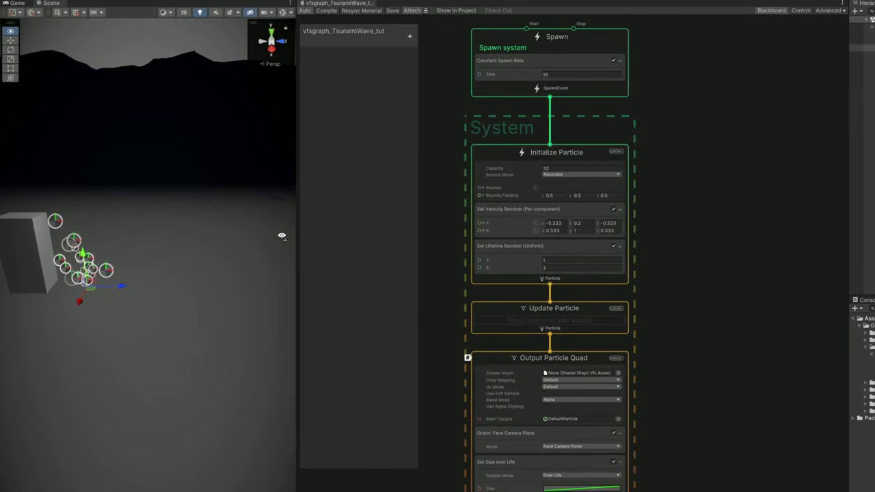
{"action": "right_click_drag", "start_coordinate": [281, 235], "coordinate": [323, 220]}
{"action": "key", "text": "w"}
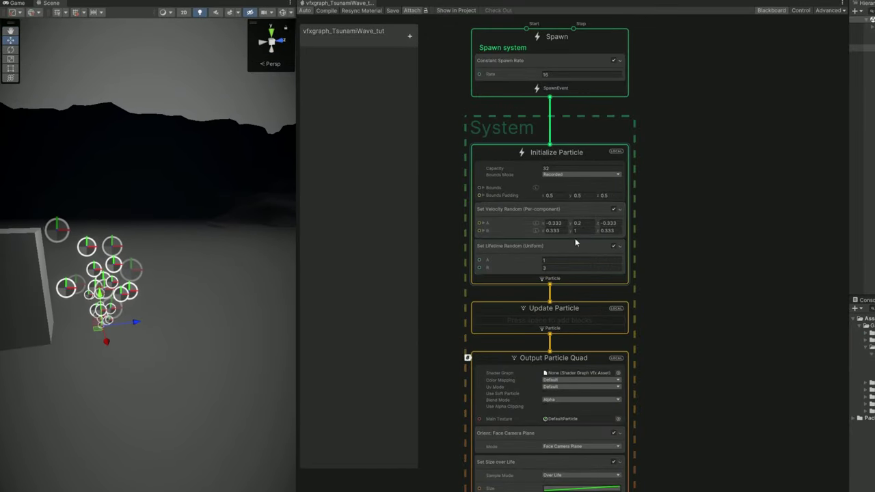
Set the Bounds Mode of the Initialize Particle context to Manual.
{"action": "middle_click_drag", "start_coordinate": [664, 247], "coordinate": [690, 224]}
{"action": "left_click", "coordinate": [597, 146]}
{"action": "left_click", "coordinate": [588, 152]}
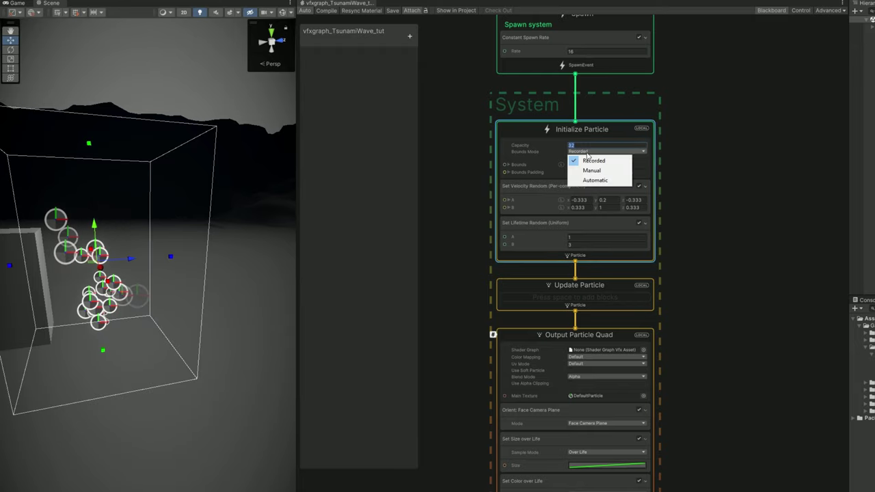
{"action": "left_click", "coordinate": [592, 171]}
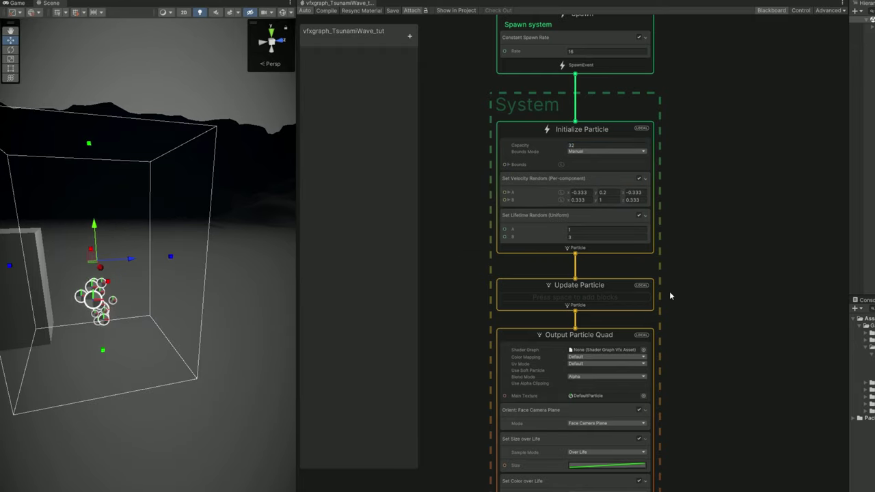
Replace the Output Particle Quad with an Output Particle URP Lit Mesh connected to Update Particle.
{"action": "left_click", "coordinate": [567, 343]}
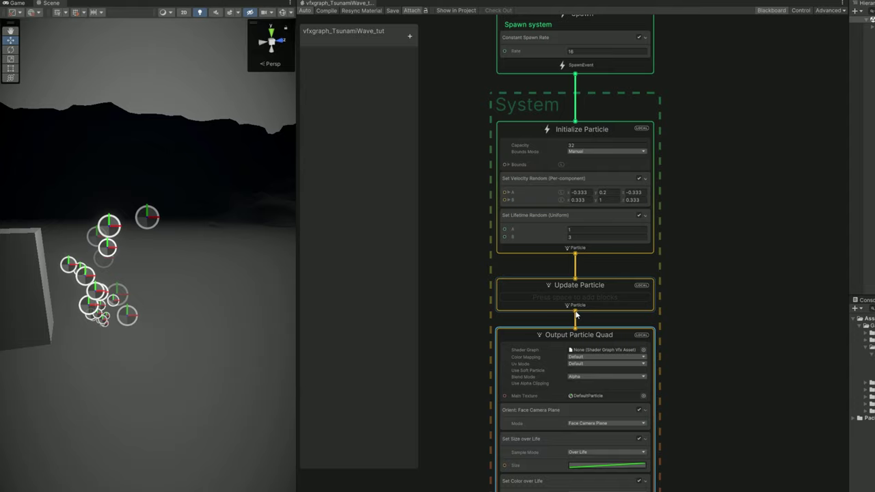
{"action": "left_click_drag", "start_coordinate": [576, 309], "coordinate": [685, 326]}
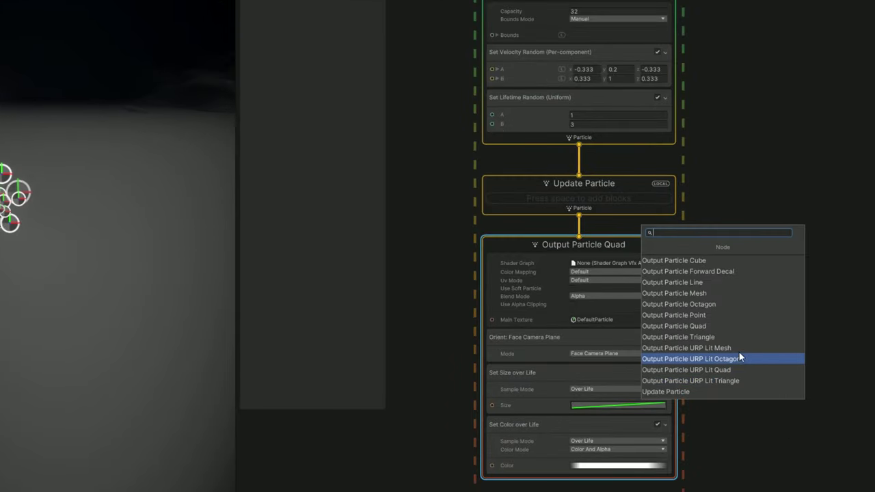
{"action": "key", "text": "Up"}
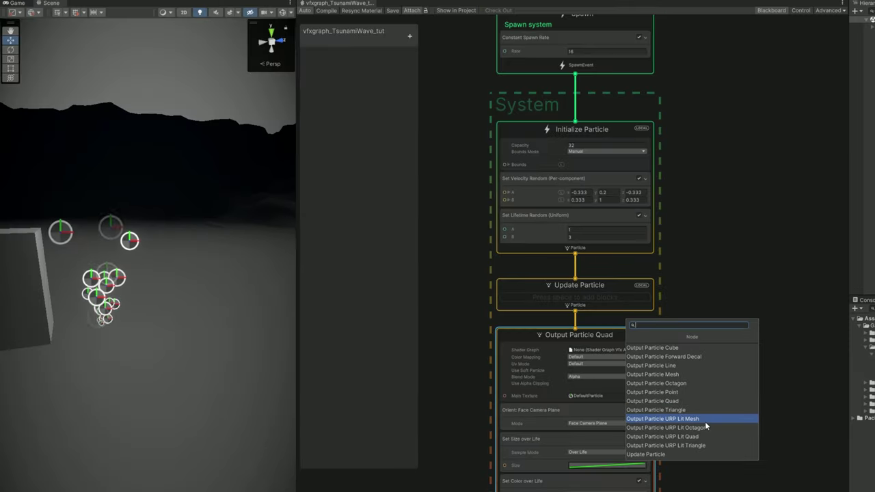
{"action": "left_click", "coordinate": [739, 351]}
{"action": "left_click_drag", "start_coordinate": [684, 349], "coordinate": [520, 339]}
{"action": "left_click", "coordinate": [604, 336]}
{"action": "key", "text": "Delete"}
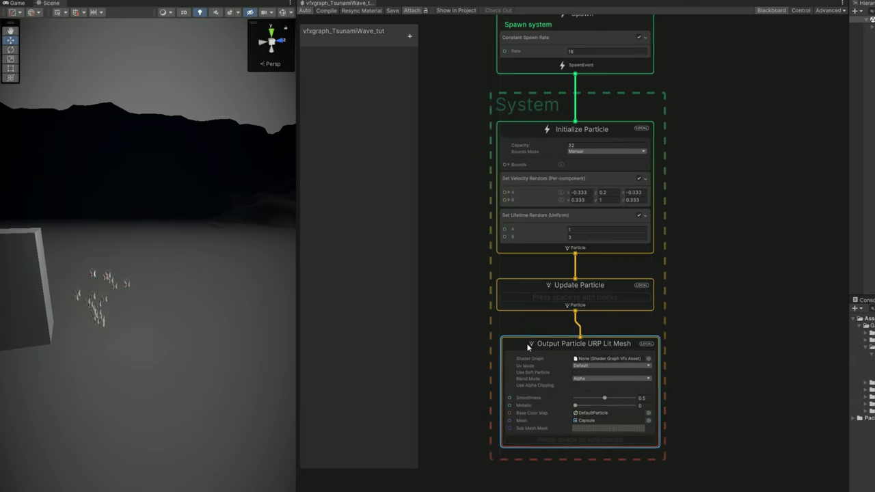
Assign the TsunamiWave03 mesh to the Output Particle URP Lit Mesh context.
{"action": "scroll", "coordinate": [541, 410], "scroll_direction": "up", "scroll_amount": 4}
{"action": "left_click", "coordinate": [715, 419]}
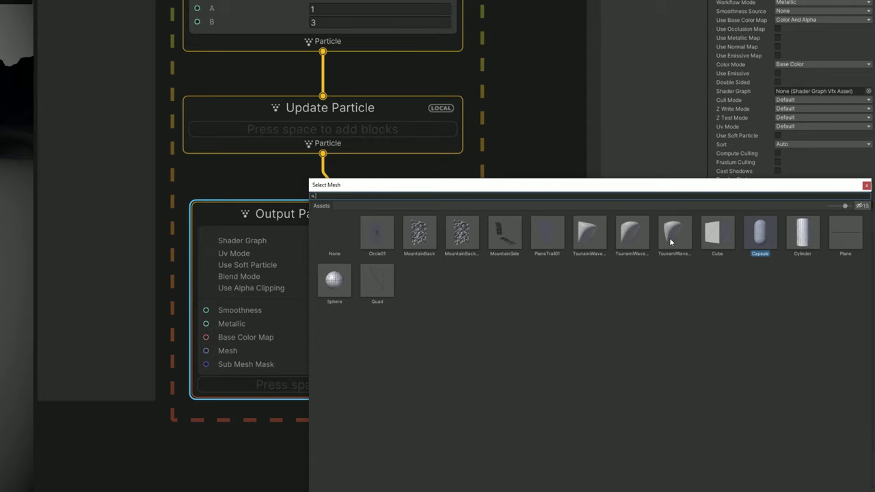
{"action": "left_click", "coordinate": [672, 236]}
{"action": "left_click_drag", "start_coordinate": [643, 184], "coordinate": [579, 57]}
{"action": "double_click", "coordinate": [612, 115]}
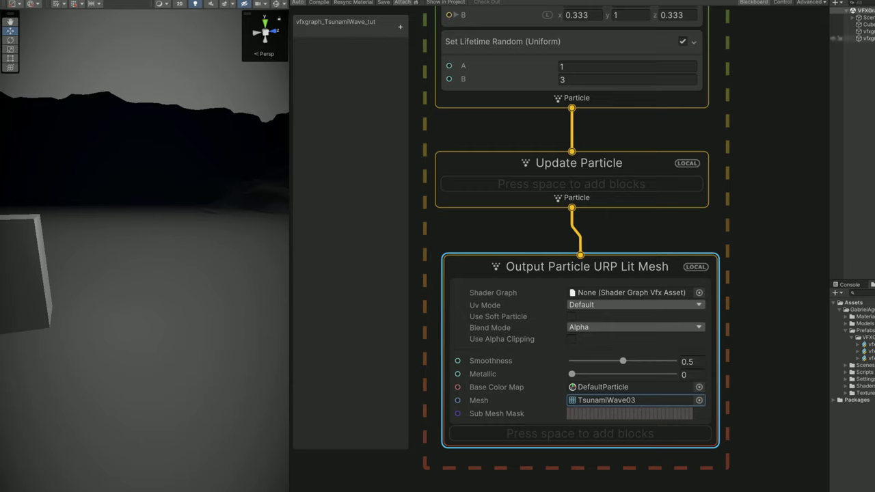
Add a Set Size block to the Output Particle URP Lit Mesh and set the size to 1.
{"action": "key", "text": "space"}
{"action": "type", "text": "sa"}
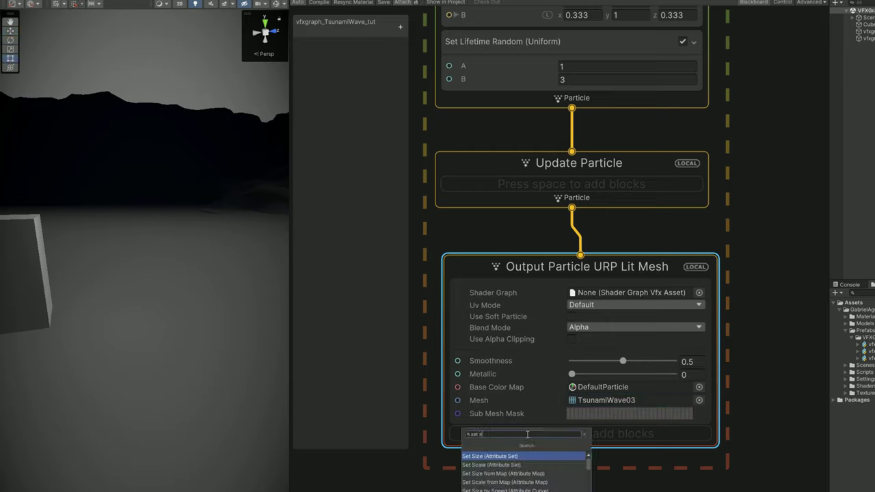
{"action": "key", "text": "Return"}
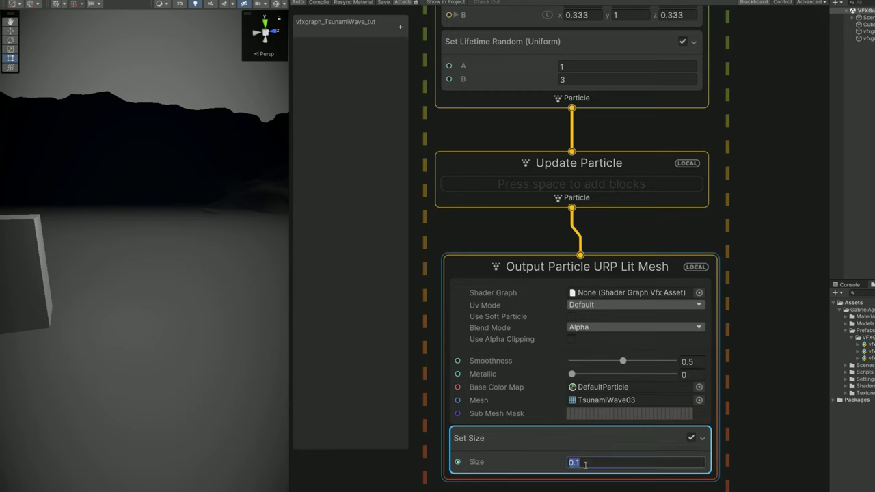
{"action": "type", "text": "1100"}
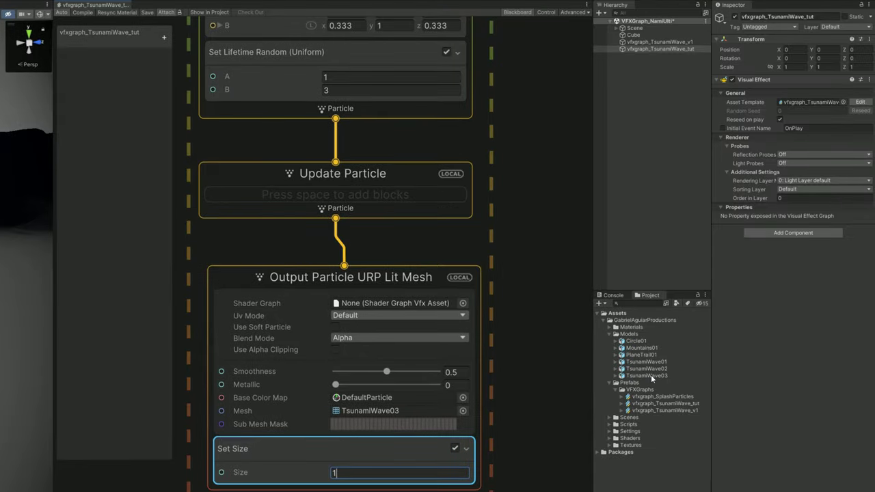
Set the Scale Factor in the TsunamiWave03 model's import settings to 100 and apply the change.
{"action": "left_click", "coordinate": [647, 375]}
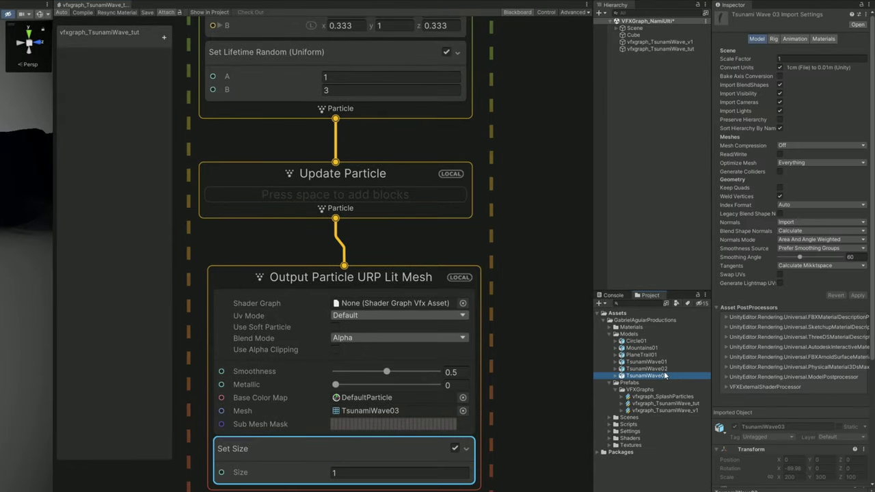
{"action": "left_click", "coordinate": [788, 59]}
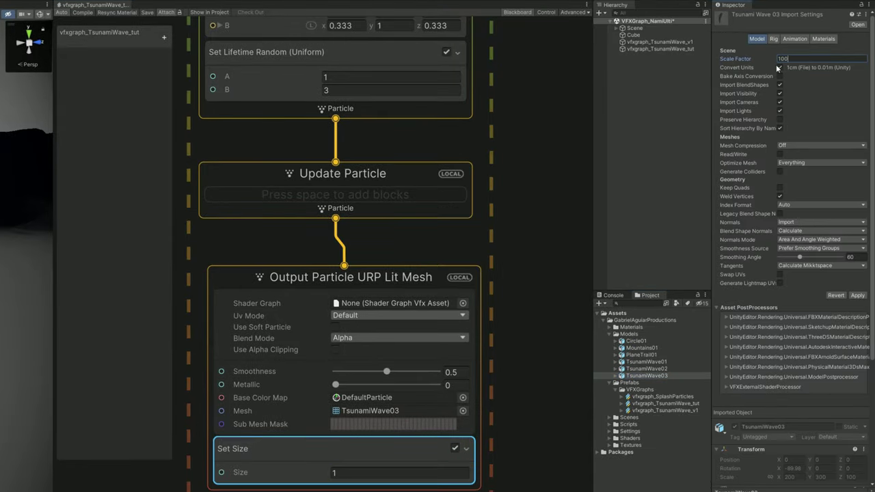
{"action": "left_click", "coordinate": [857, 295]}
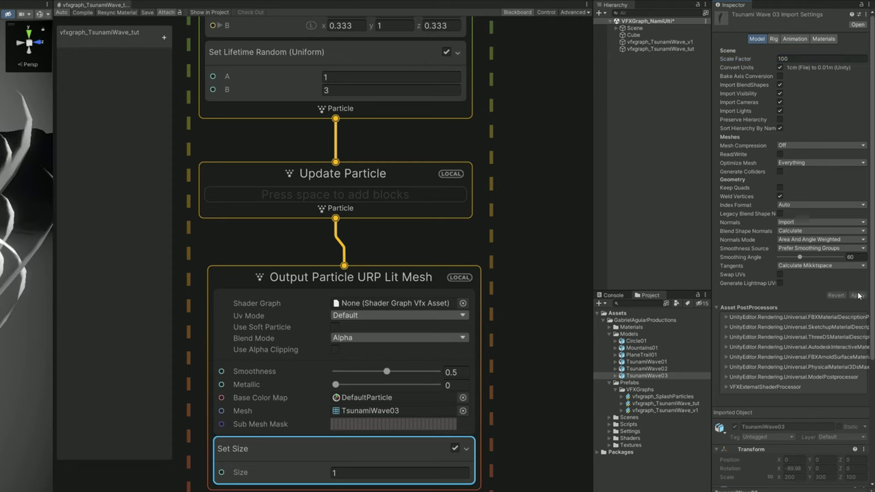
Delete the Constant Spawn Rate block from the Spawn context.
{"action": "scroll", "coordinate": [165, 258], "scroll_direction": "down", "scroll_amount": 5}
{"action": "right_click_drag", "start_coordinate": [171, 319], "coordinate": [108, 355]}
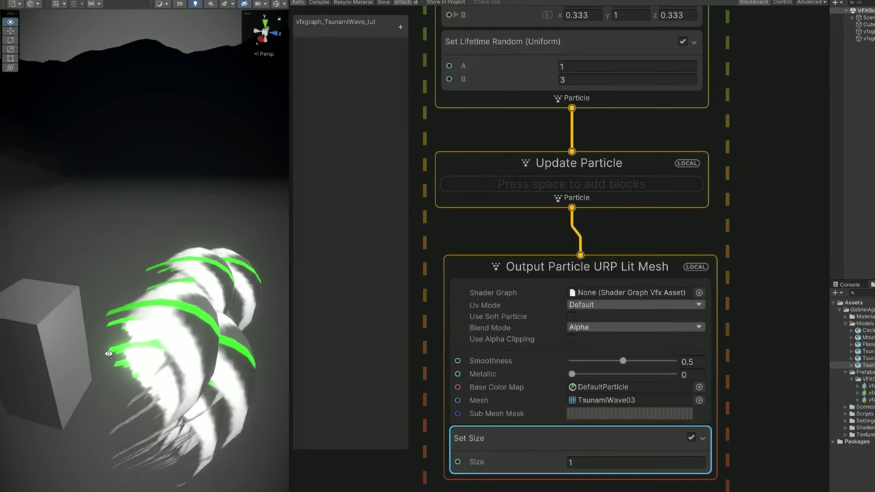
{"action": "scroll", "coordinate": [109, 354], "scroll_direction": "up", "scroll_amount": 1}
{"action": "middle_click_drag", "start_coordinate": [476, 215], "coordinate": [509, 286]}
{"action": "scroll", "coordinate": [510, 290], "scroll_direction": "down", "scroll_amount": 1}
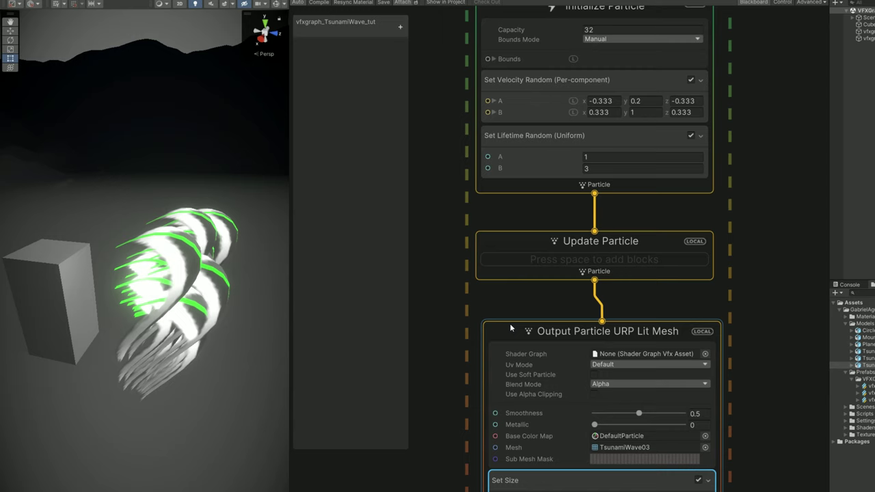
{"action": "left_click_drag", "start_coordinate": [510, 324], "coordinate": [502, 325]}
{"action": "scroll", "coordinate": [502, 328], "scroll_direction": "down", "scroll_amount": 3}
{"action": "middle_click_drag", "start_coordinate": [485, 259], "coordinate": [485, 402]}
{"action": "scroll", "coordinate": [539, 152], "scroll_direction": "up", "scroll_amount": 4}
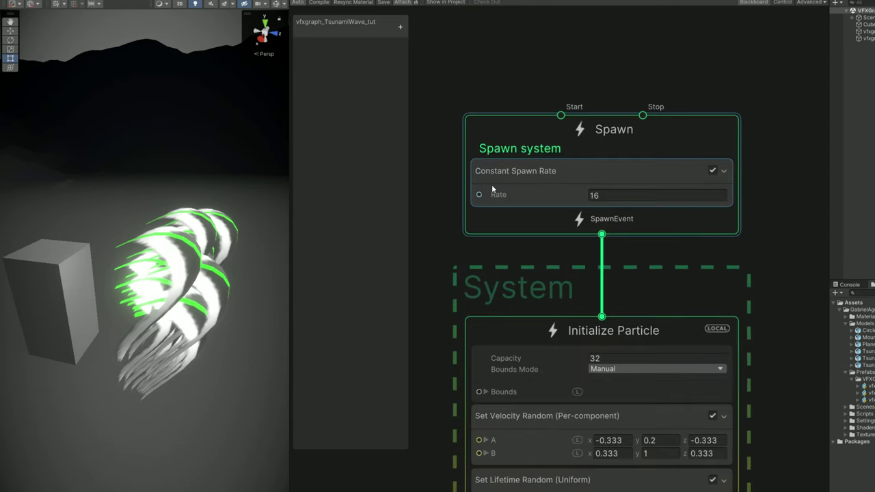
{"action": "left_click", "coordinate": [502, 183]}
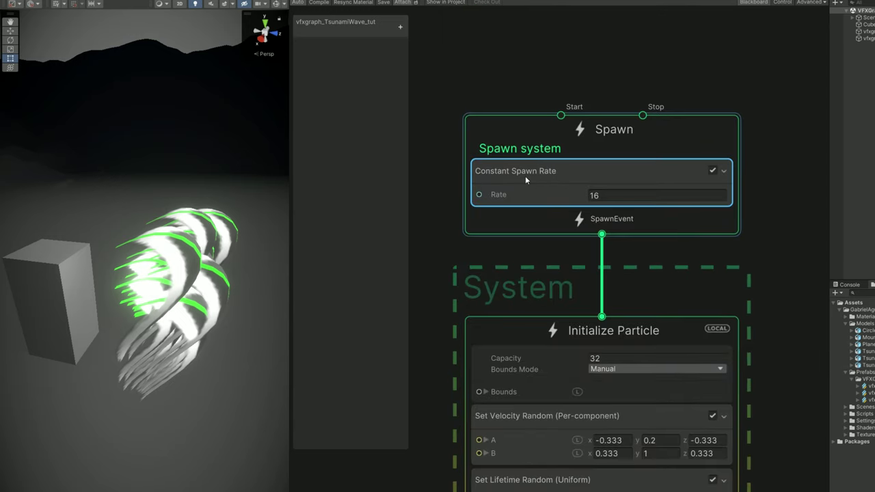
{"action": "key", "text": "Delete"}
Add a Single Burst block to the Spawn context and set its Count to 1.
{"action": "key", "text": "space"}
{"action": "type", "text": "burst"}
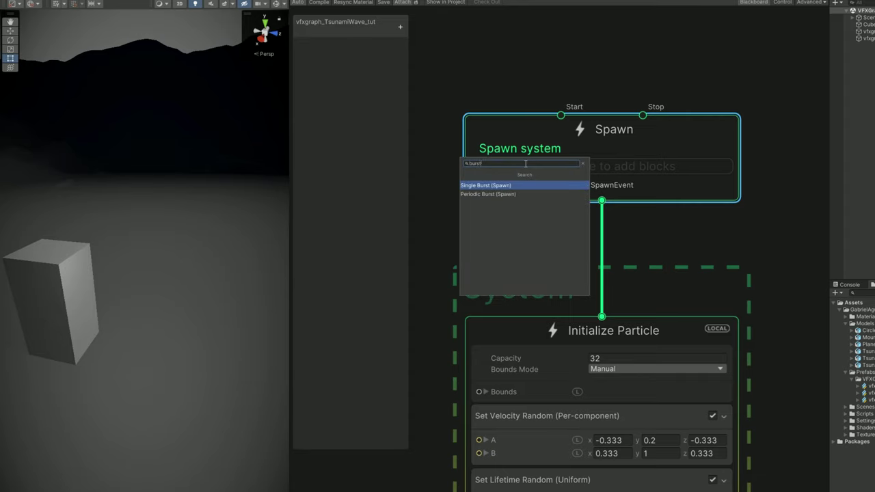
{"action": "type", "text": "´~"}
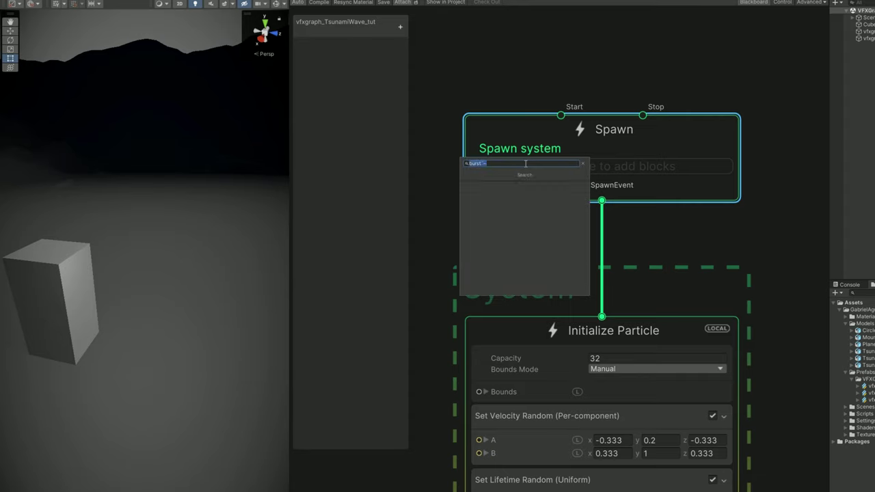
{"action": "type", "text": "bur"}
{"action": "key", "text": "Return"}
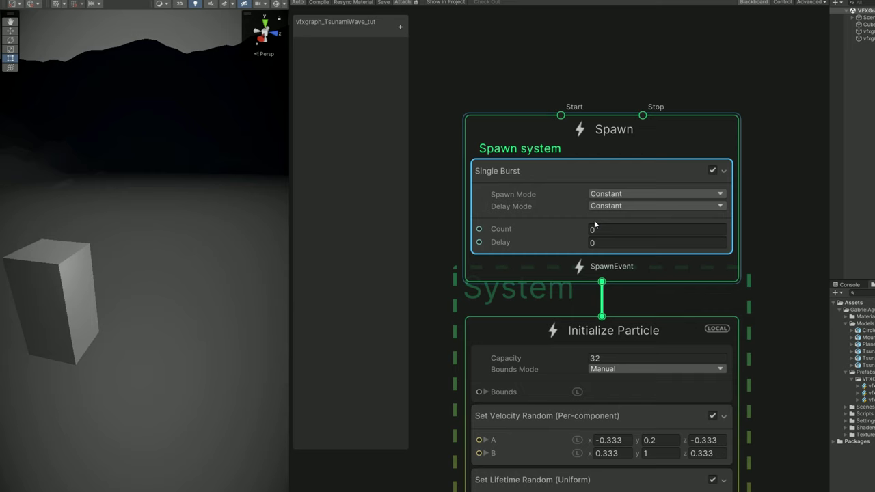
{"action": "left_click", "coordinate": [608, 230]}
Delete the Set Velocity Random (Per-component) block from the Initialize Particle context.
{"action": "middle_click_drag", "start_coordinate": [488, 331], "coordinate": [537, 151]}
{"action": "left_click", "coordinate": [565, 238]}
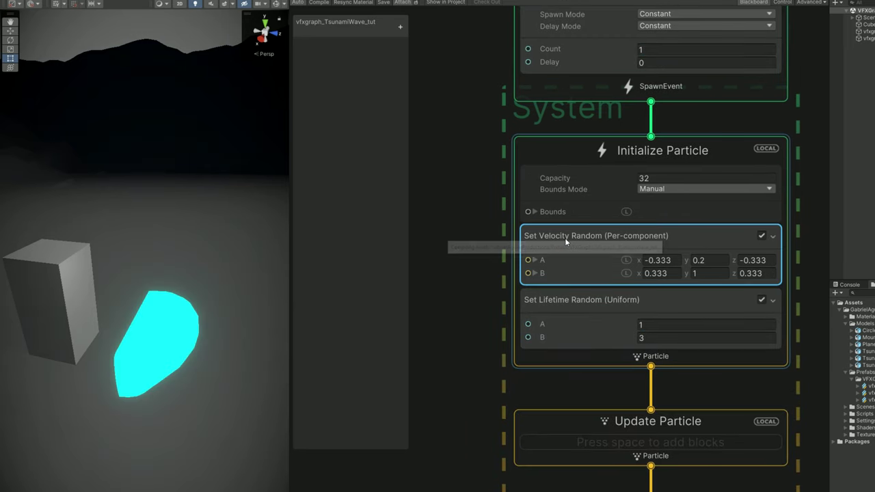
{"action": "key", "text": "Delete"}
Add a Set Angle block to the Initialize Particle context and set its X angle to -90.
{"action": "left_click_drag", "start_coordinate": [205, 334], "coordinate": [202, 308], "text": "alt"}
{"action": "scroll", "coordinate": [202, 308], "scroll_direction": "up", "scroll_amount": 3}
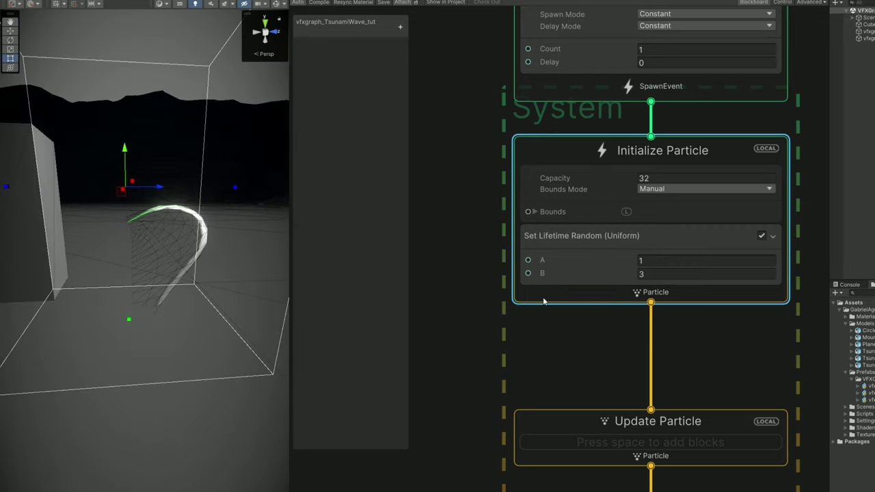
{"action": "key", "text": "space"}
{"action": "type", "text": "set angl"}
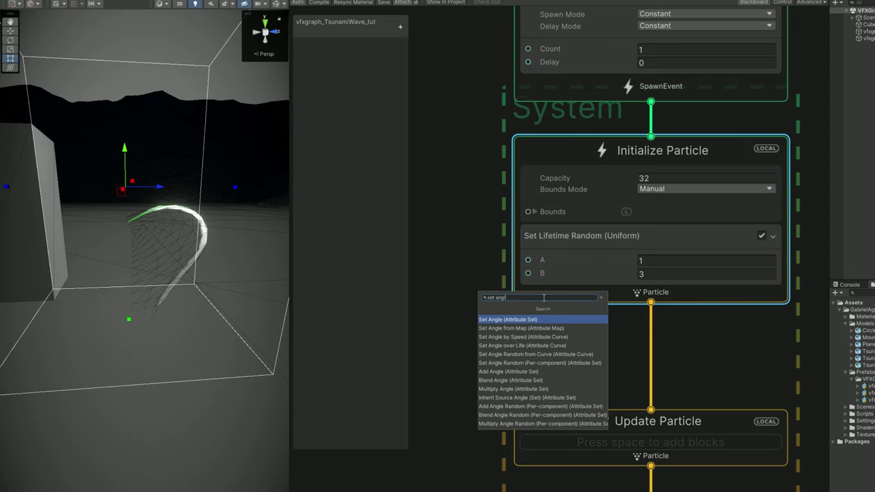
{"action": "key", "text": "Return"}
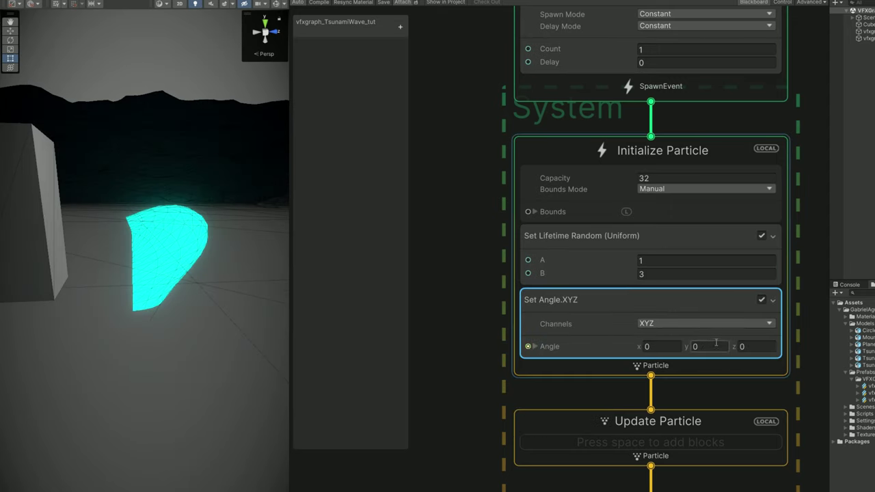
{"action": "left_click", "coordinate": [660, 347]}
{"action": "type", "text": "90"}
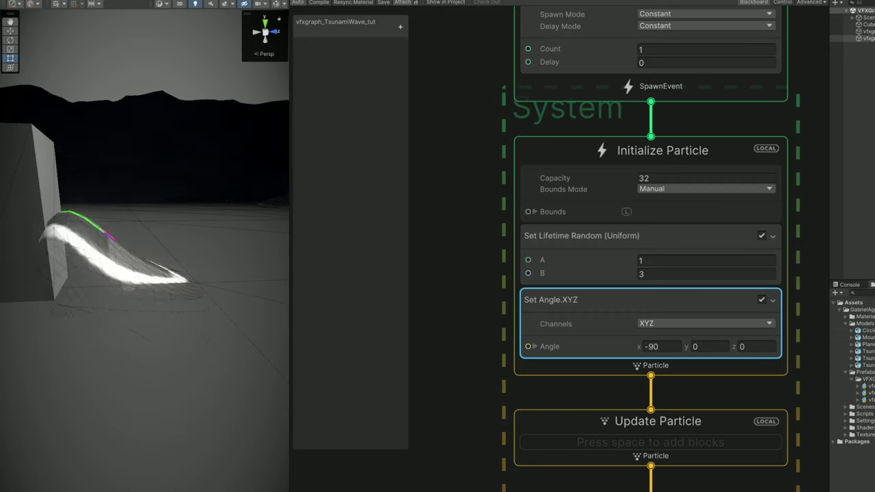
Set the Y angle of the Set Angle block to 180 and check the wave's orientation in the scene.
{"action": "key", "text": "a"}
{"action": "right_click_drag", "start_coordinate": [162, 377], "coordinate": [162, 377]}
{"action": "key", "text": "d"}
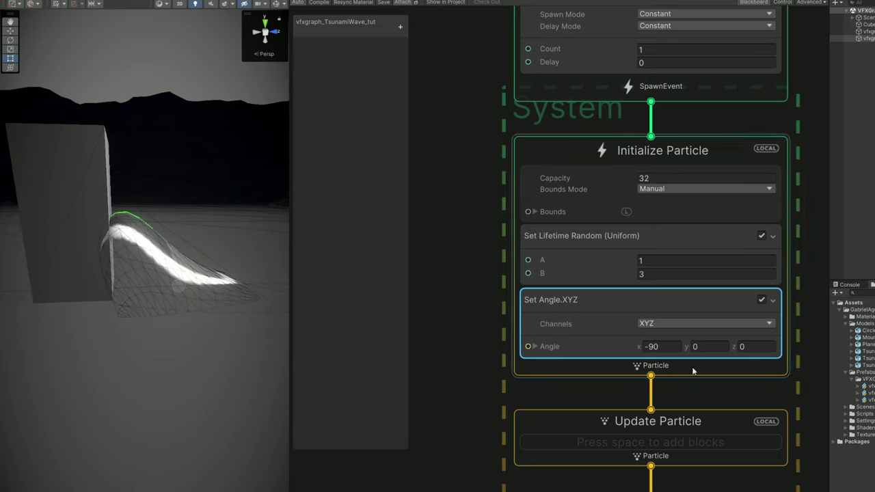
{"action": "left_click", "coordinate": [718, 345]}
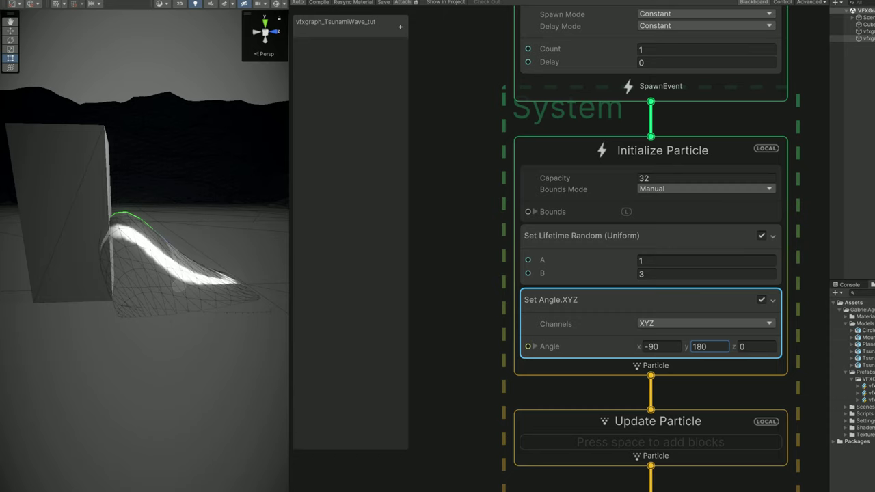
{"action": "key", "text": "Return"}
{"action": "left_click_drag", "start_coordinate": [167, 350], "coordinate": [137, 355], "text": "alt"}
{"action": "left_click_drag", "start_coordinate": [137, 355], "coordinate": [164, 429], "text": "alt"}
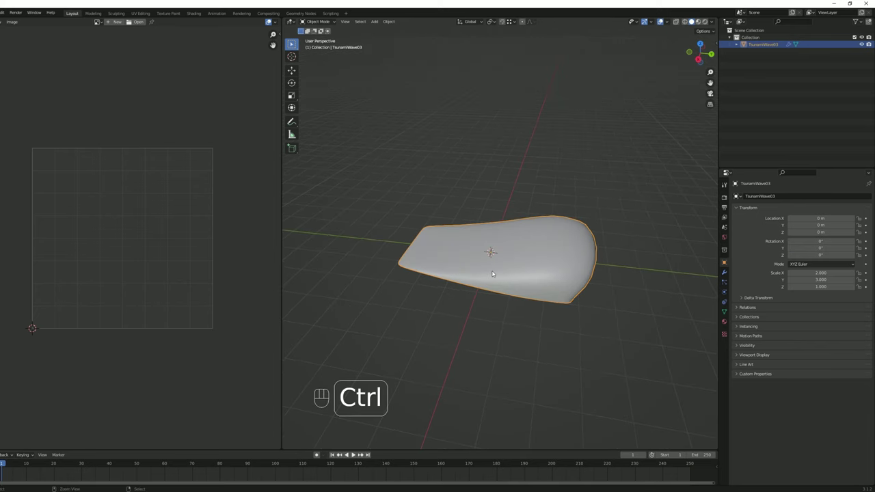
In Blender, apply the wave object's scale and export it as FBX over TsunamiWave03.fbx in the Models folder.
{"action": "key", "text": "ctrl+a"}
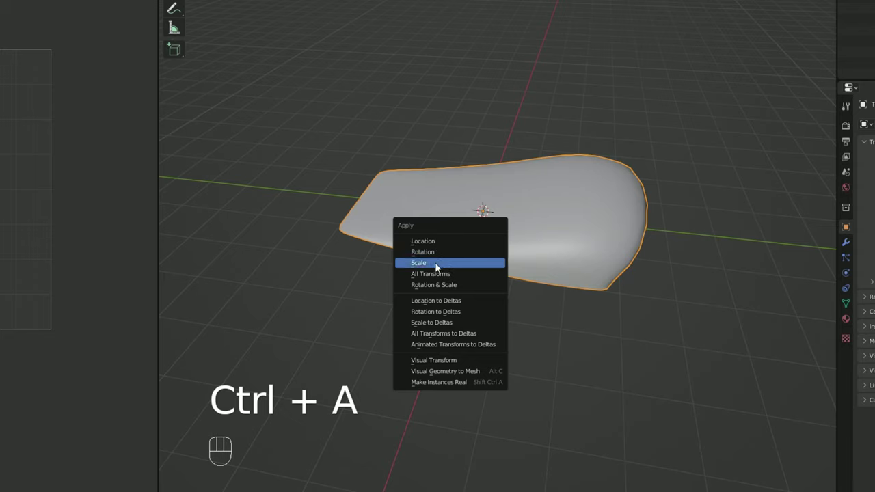
{"action": "left_click", "coordinate": [436, 264]}
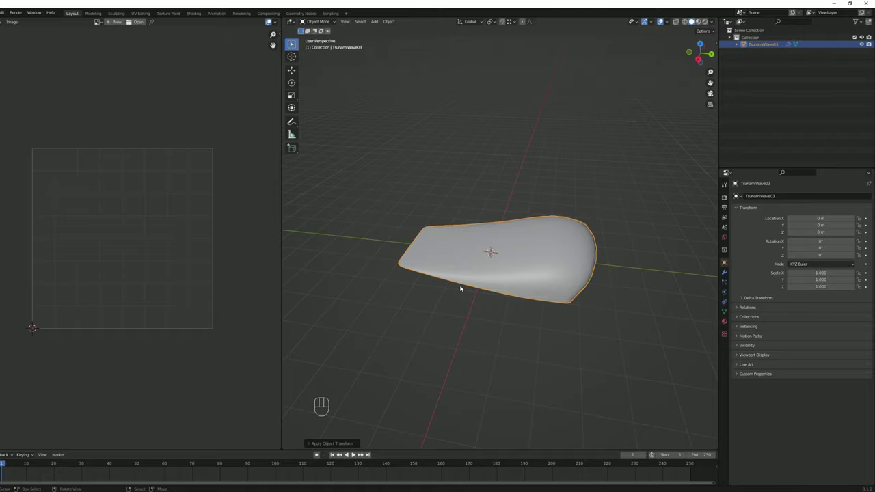
{"action": "left_click", "coordinate": [1, 12]}
{"action": "mouse_move", "coordinate": [40, 116]}
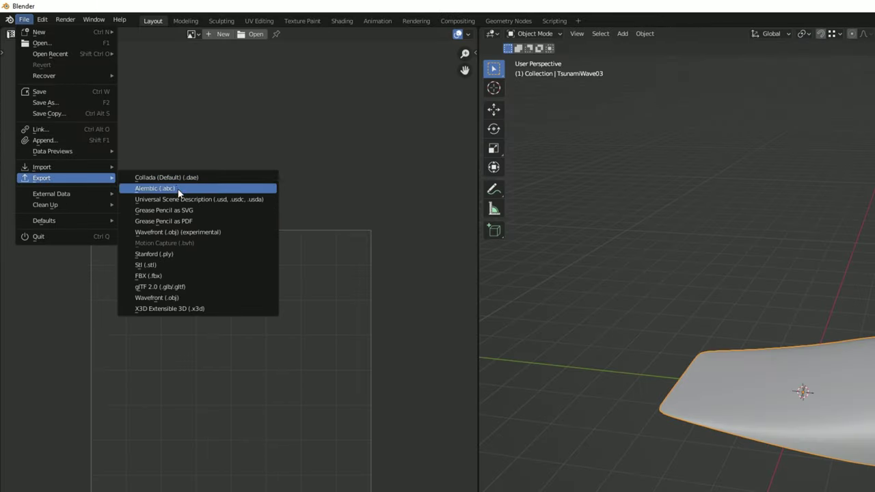
{"action": "left_click", "coordinate": [161, 277]}
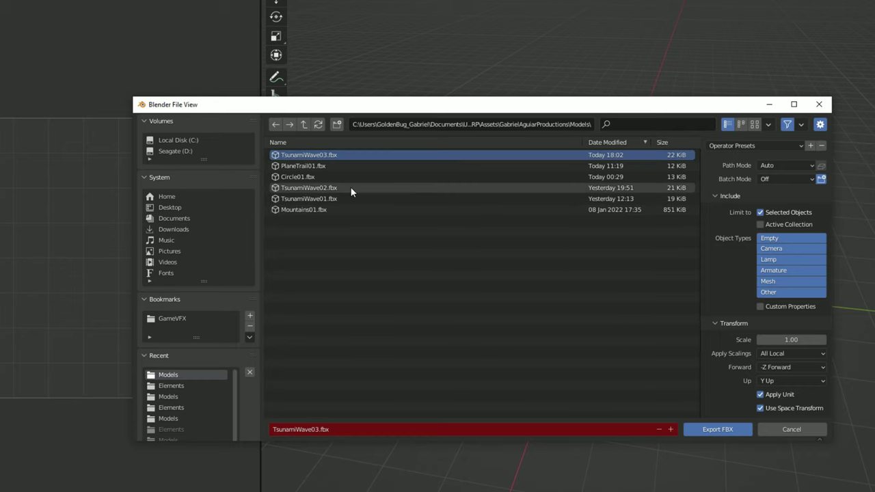
{"action": "left_click", "coordinate": [726, 432]}
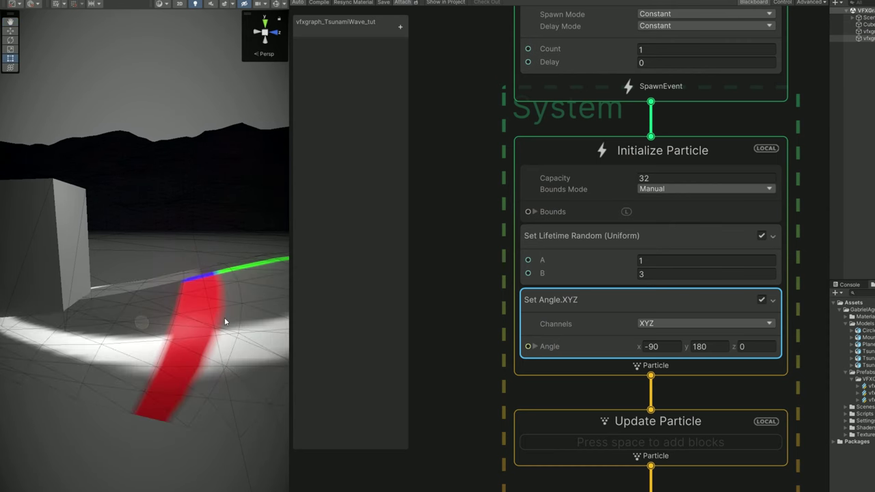
Back in Unity, turn off the random option of the Set Lifetime block in Initialize Particle.
{"action": "key", "text": "s"}
{"action": "right_click_drag", "start_coordinate": [219, 318], "coordinate": [156, 338]}
{"action": "key", "text": "d"}
{"action": "left_click_drag", "start_coordinate": [155, 338], "coordinate": [263, 338], "text": "alt"}
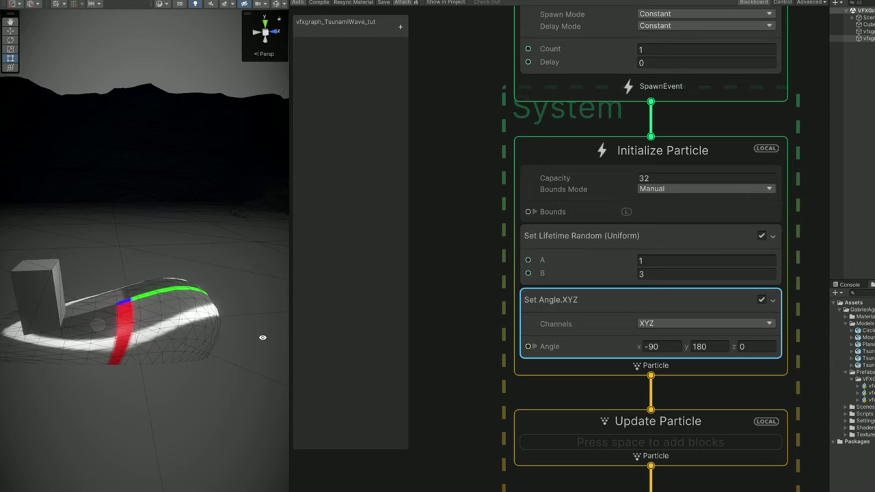
{"action": "left_click", "coordinate": [581, 235]}
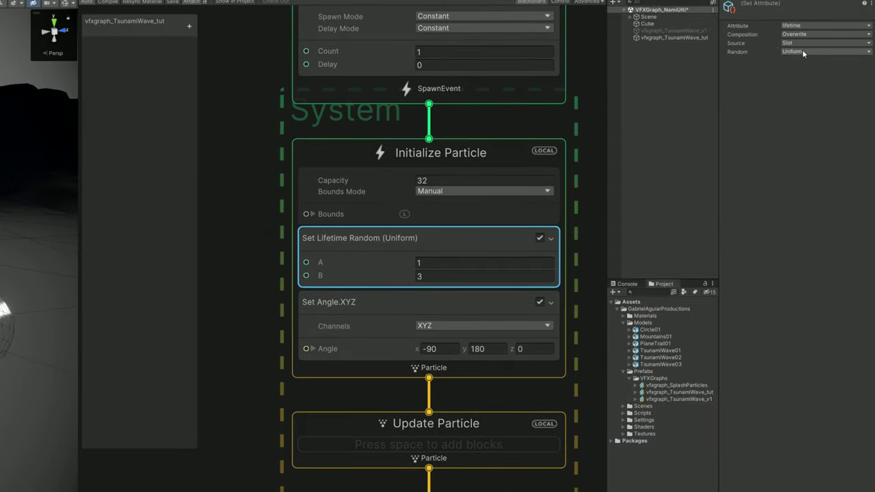
{"action": "left_click", "coordinate": [802, 52]}
{"action": "left_click", "coordinate": [799, 59]}
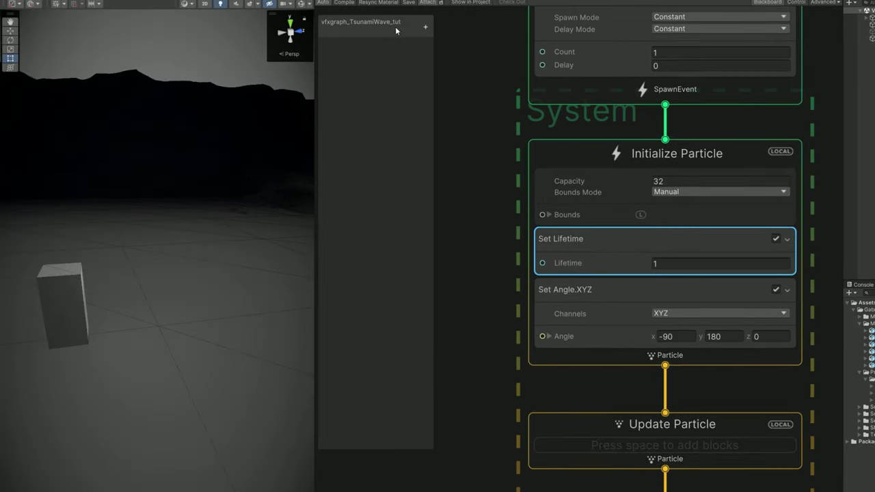
Create a float property named TsunamiLifetime in the VFX Graph blackboard.
{"action": "left_click", "coordinate": [189, 26]}
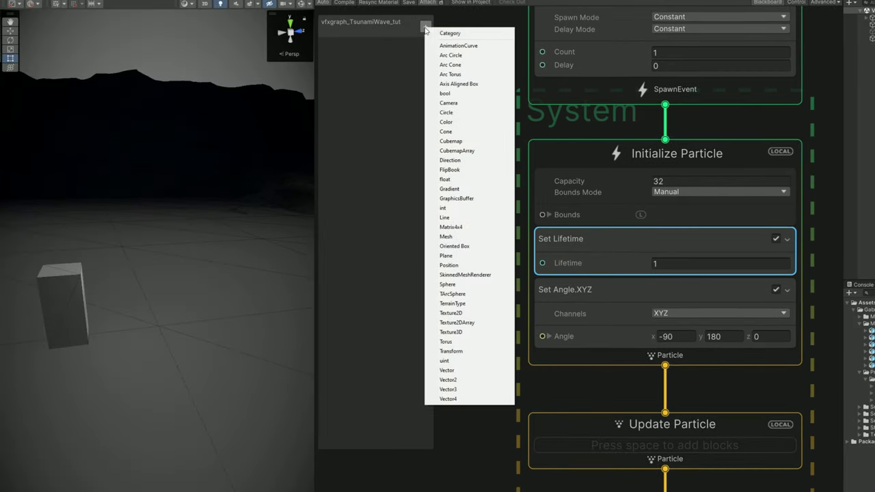
{"action": "left_click", "coordinate": [445, 179]}
{"action": "type", "text": "Tsunami"}
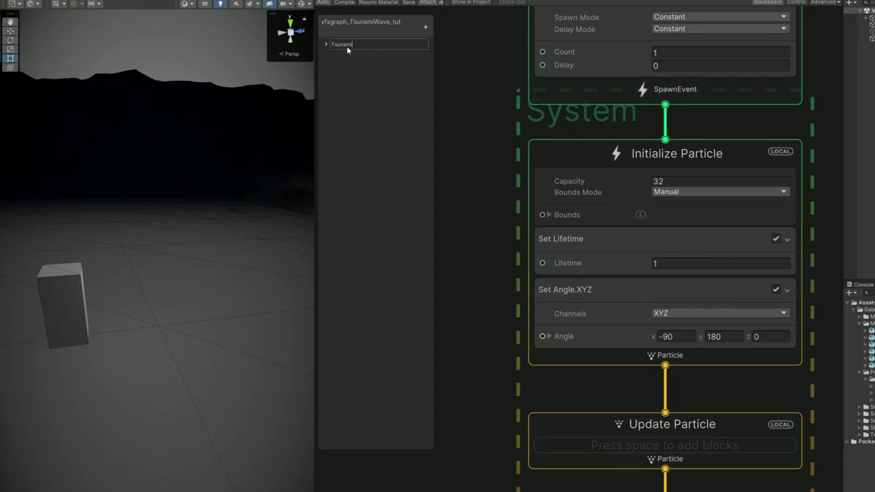
{"action": "type", "text": "Lifetime"}
{"action": "key", "text": "Return"}
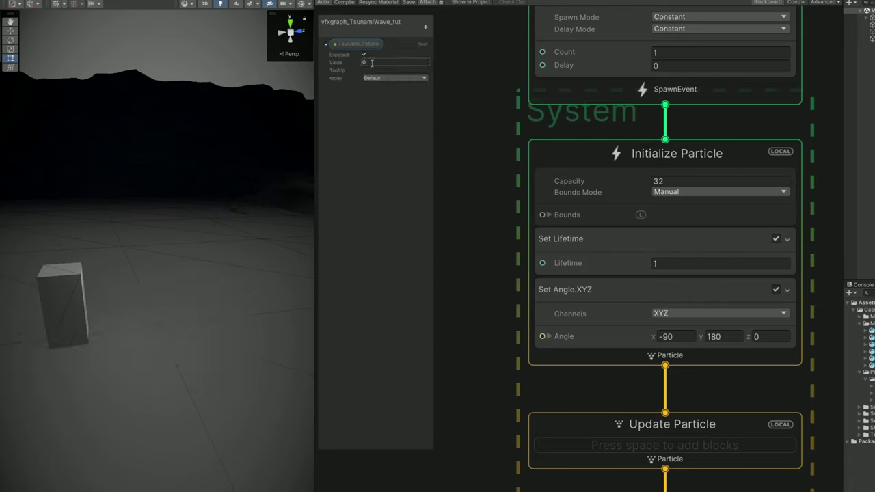
Set the TsunamiLifetime property to 2 and connect it to the Lifetime input of the Set Lifetime block.
{"action": "left_click_drag", "start_coordinate": [485, 200], "coordinate": [448, 262]}
{"action": "left_click_drag", "start_coordinate": [505, 259], "coordinate": [531, 258]}
{"action": "left_click", "coordinate": [504, 254]}
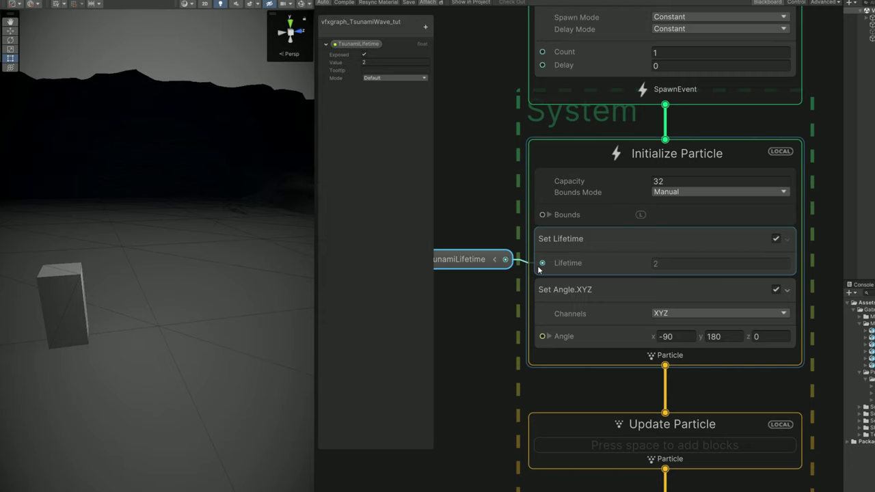
Add a Set Velocity block to the Initialize Particle context with a Z velocity of 6 and preview the wave's movement.
{"action": "left_click", "coordinate": [565, 326]}
{"action": "key", "text": "space"}
{"action": "type", "text": "set velo"}
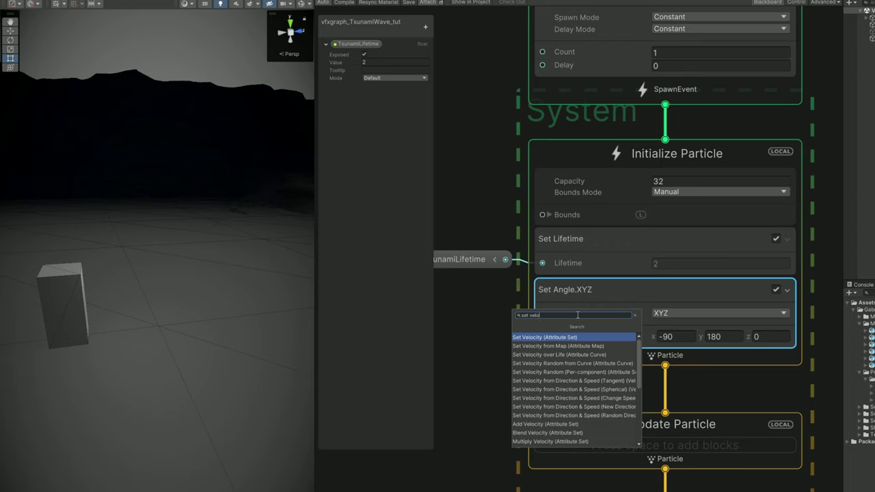
{"action": "key", "text": "Return"}
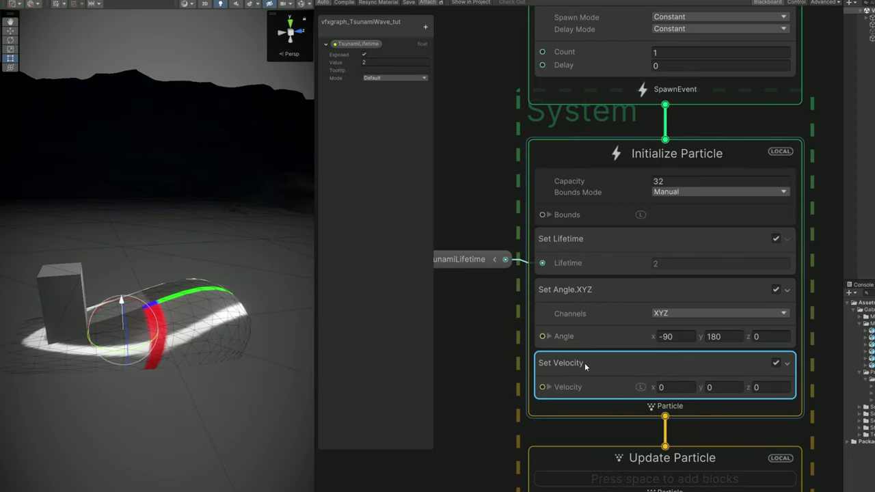
{"action": "left_click", "coordinate": [761, 385]}
{"action": "type", "text": "6"}
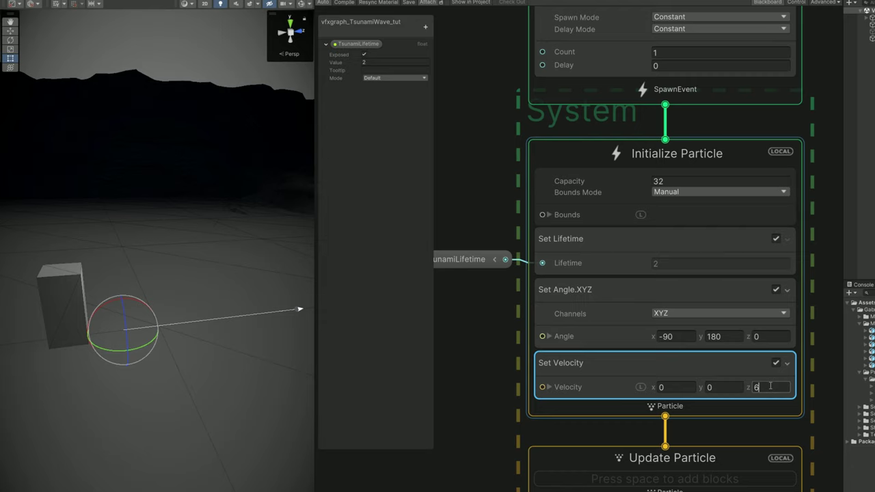
{"action": "left_click", "coordinate": [871, 39]}
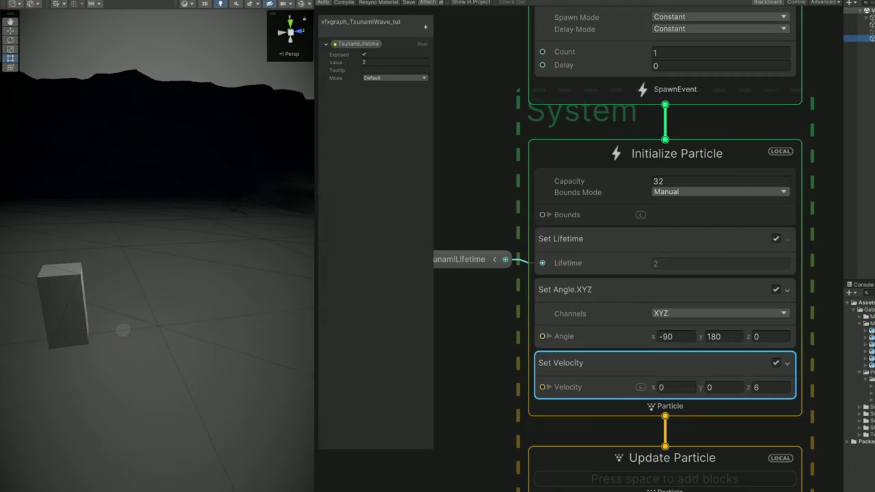
{"action": "left_click_drag", "start_coordinate": [242, 462], "coordinate": [338, 395], "text": "alt"}
{"action": "scroll", "coordinate": [284, 406], "scroll_direction": "down", "scroll_amount": 3}
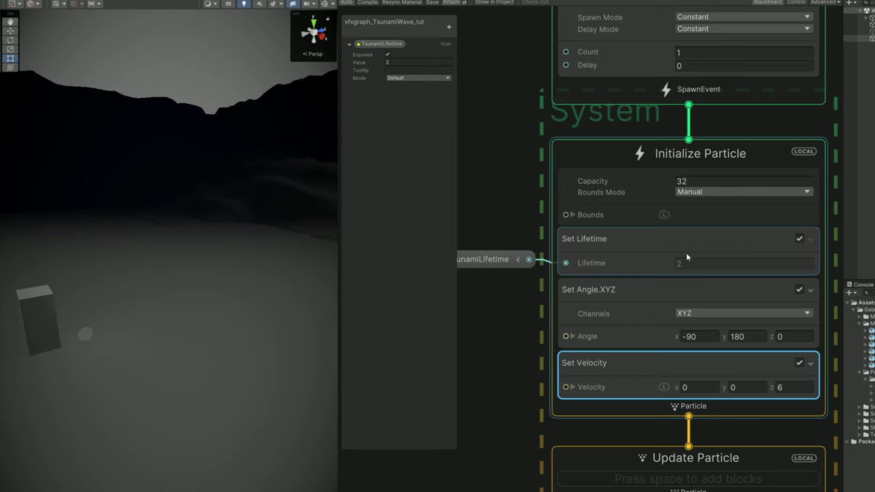
Add a Set Scale block below Set Size in the Output Particle URP Lit Mesh context.
{"action": "middle_click_drag", "start_coordinate": [601, 432], "coordinate": [604, 143]}
{"action": "middle_click_drag", "start_coordinate": [557, 269], "coordinate": [551, 121]}
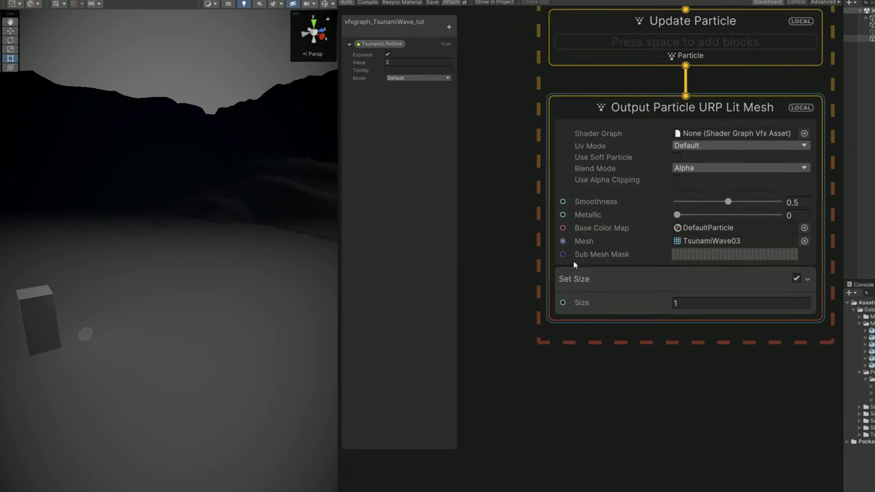
{"action": "key", "text": "space"}
{"action": "type", "text": "set scale"}
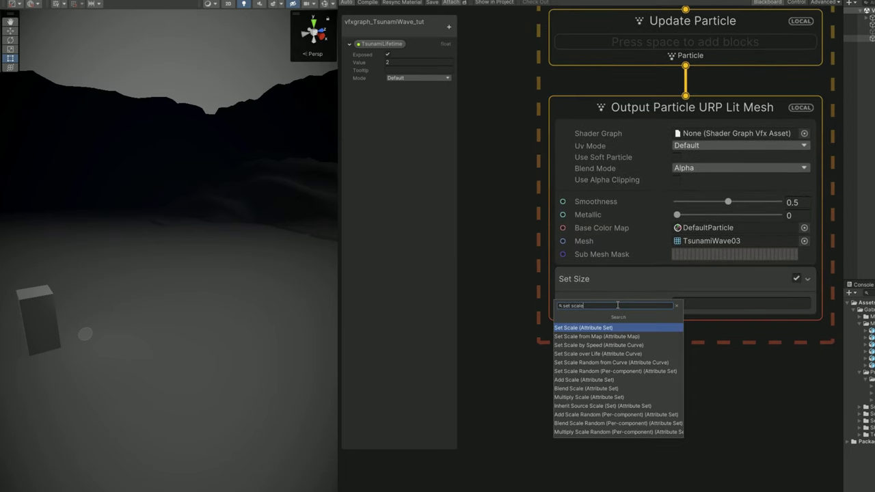
{"action": "key", "text": "Return"}
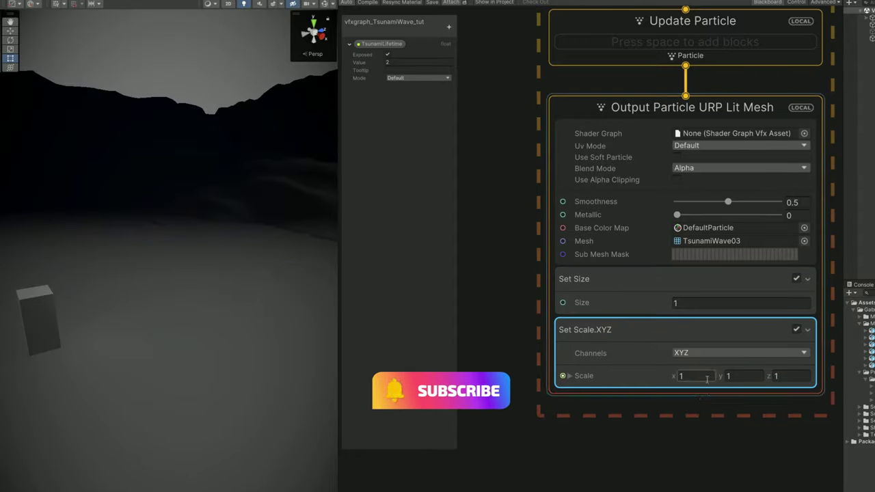
Set the Set Scale block's X scale to 0.8 and Z scale to 0.2.
{"action": "type", "text": "0.8"}
{"action": "key", "text": "Return"}
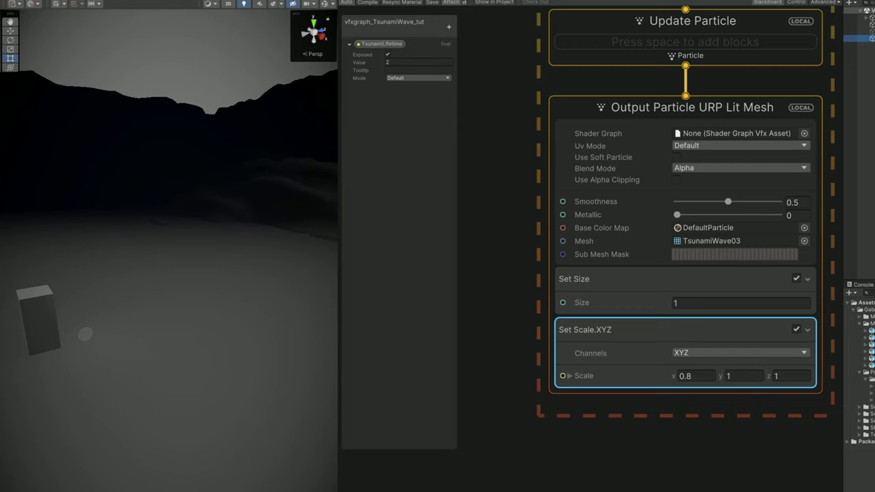
{"action": "key", "text": "Tab"}
{"action": "key", "text": "Tab"}
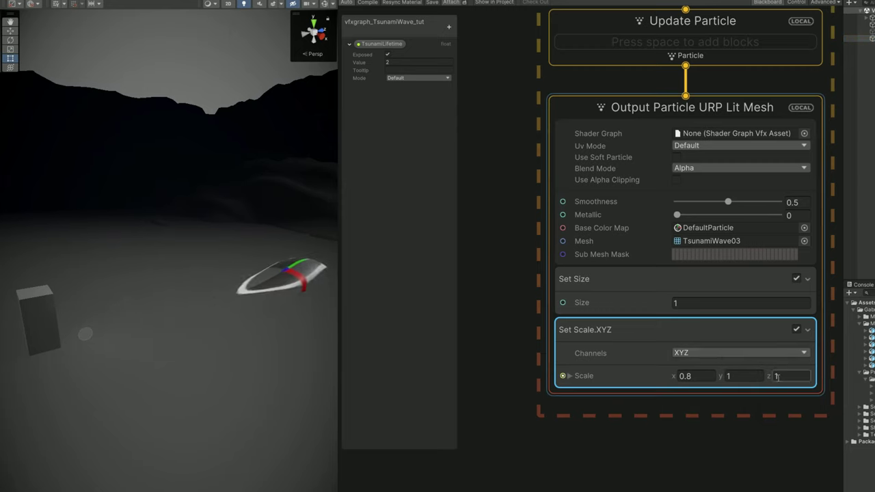
{"action": "type", "text": ".2"}
{"action": "key", "text": "Return"}
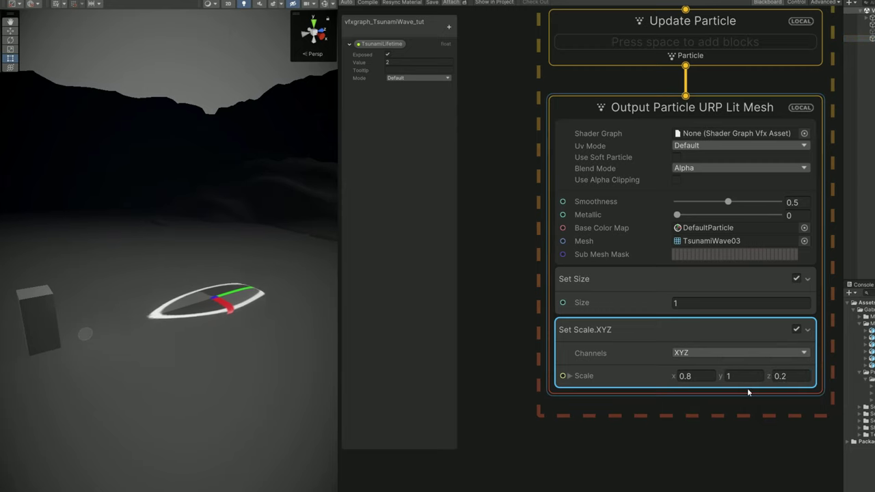
Set the block's Z scale back to 1, try a Y scale of 0.2, and settle on 0.7 for Y.
{"action": "left_click", "coordinate": [785, 376]}
{"action": "type", "text": "1"}
{"action": "left_click", "coordinate": [742, 374]}
{"action": "type", "text": ".2"}
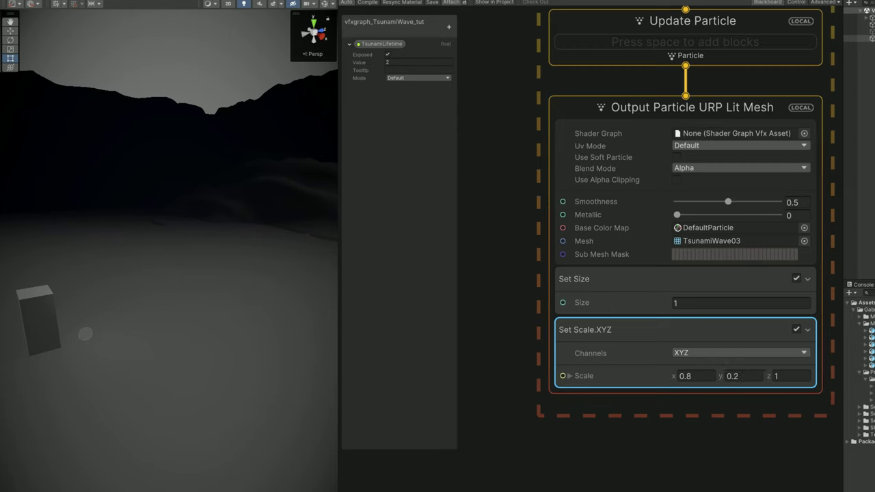
{"action": "left_click", "coordinate": [745, 375]}
{"action": "type", "text": "0.7"}
{"action": "key", "text": "Return"}
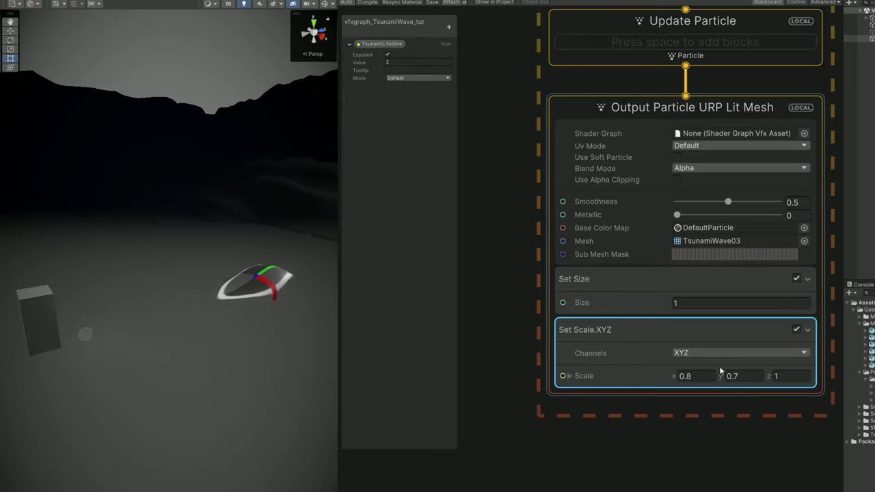
Add a Set Scale over Life block below Set Scale in the Output Particle URP Lit Mesh context.
{"action": "key", "text": "space"}
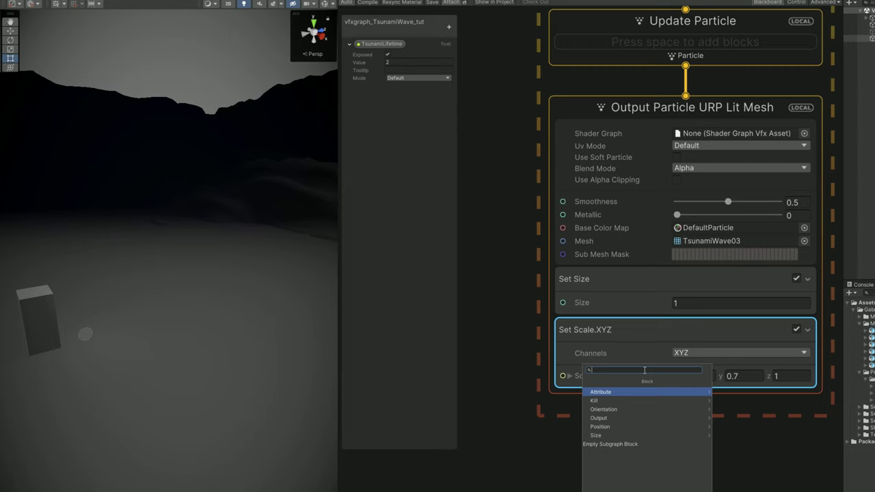
{"action": "type", "text": "scale"}
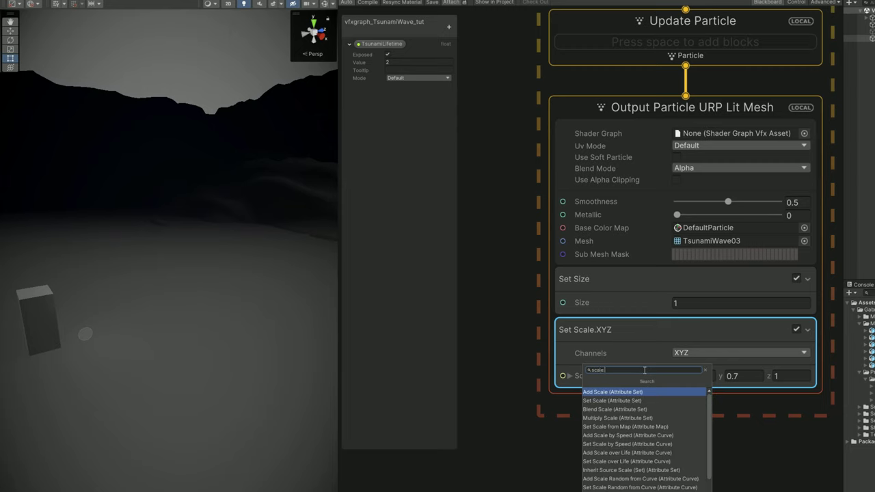
{"action": "type", "text": " over"}
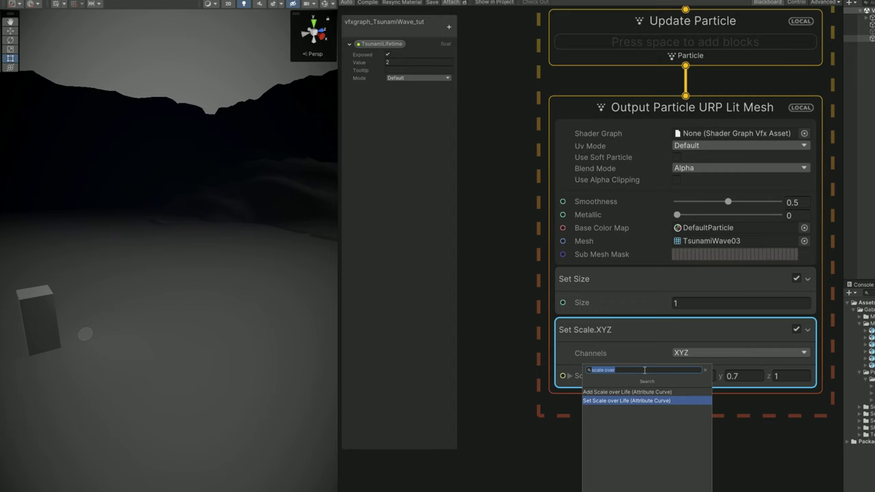
{"action": "key", "text": "Return"}
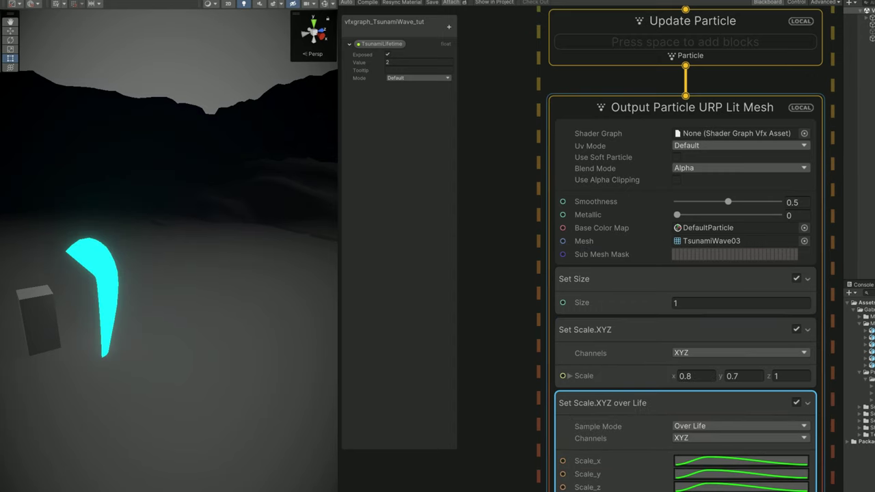
Set the Scale_x curve of the scale over life block to the constant preset.
{"action": "middle_click_drag", "start_coordinate": [576, 490], "coordinate": [540, 407]}
{"action": "left_click", "coordinate": [674, 354]}
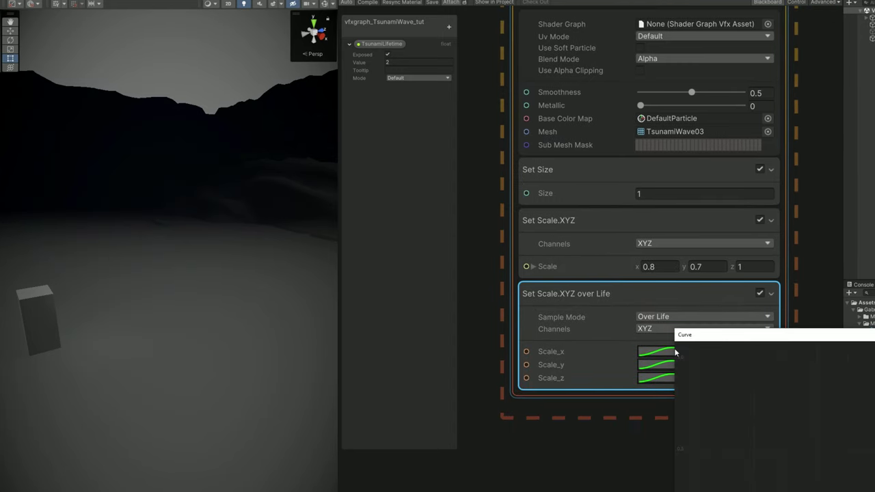
{"action": "left_click_drag", "start_coordinate": [745, 338], "coordinate": [100, 211]}
{"action": "left_click", "coordinate": [724, 450]}
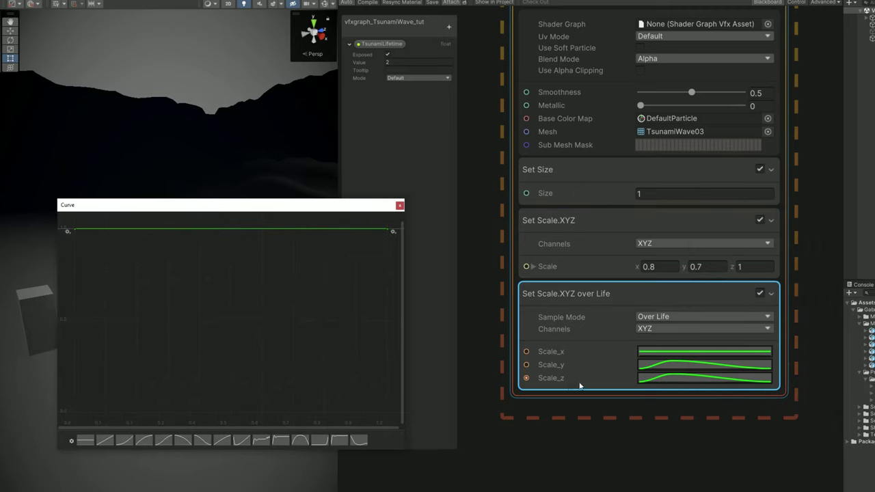
Copy the flat Scale_x curve to Scale_y and Scale_z.
{"action": "right_click", "coordinate": [658, 361]}
{"action": "left_click", "coordinate": [683, 361]}
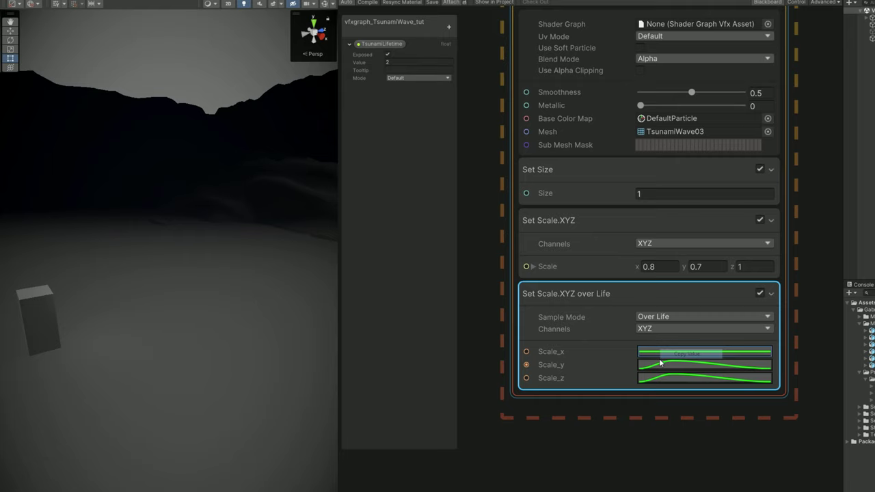
{"action": "right_click", "coordinate": [660, 378]}
{"action": "left_click", "coordinate": [661, 380]}
{"action": "right_click", "coordinate": [661, 382]}
{"action": "left_click", "coordinate": [681, 392]}
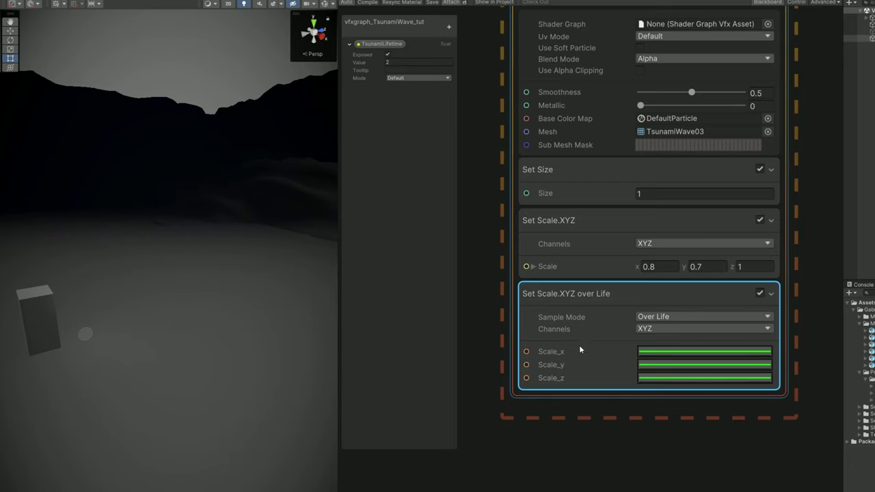
Add keys near the start of the Scale_z curve, lowering the first key close to zero and the key at about 0.2 to about 0.79.
{"action": "left_click", "coordinate": [648, 381]}
{"action": "left_click_drag", "start_coordinate": [678, 336], "coordinate": [367, 136]}
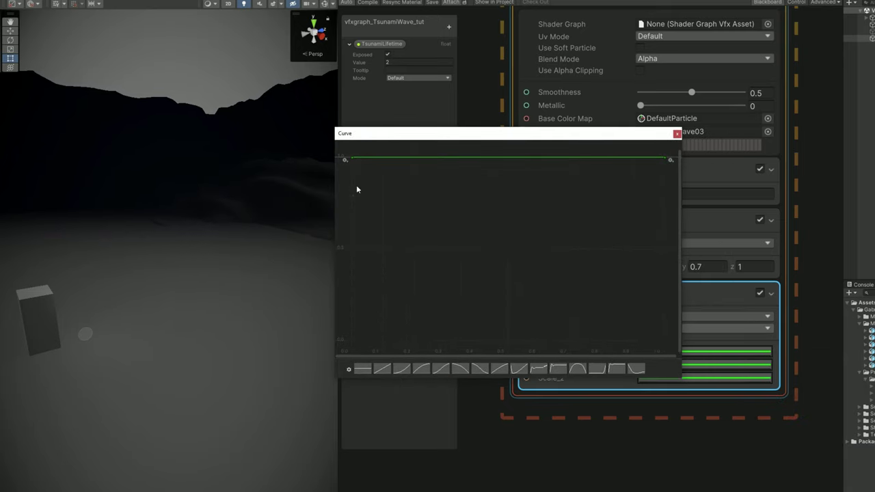
{"action": "right_click", "coordinate": [383, 160]}
{"action": "left_click", "coordinate": [400, 163]}
{"action": "right_click", "coordinate": [415, 159]}
{"action": "left_click", "coordinate": [431, 163]}
{"action": "left_click_drag", "start_coordinate": [352, 158], "coordinate": [354, 326]}
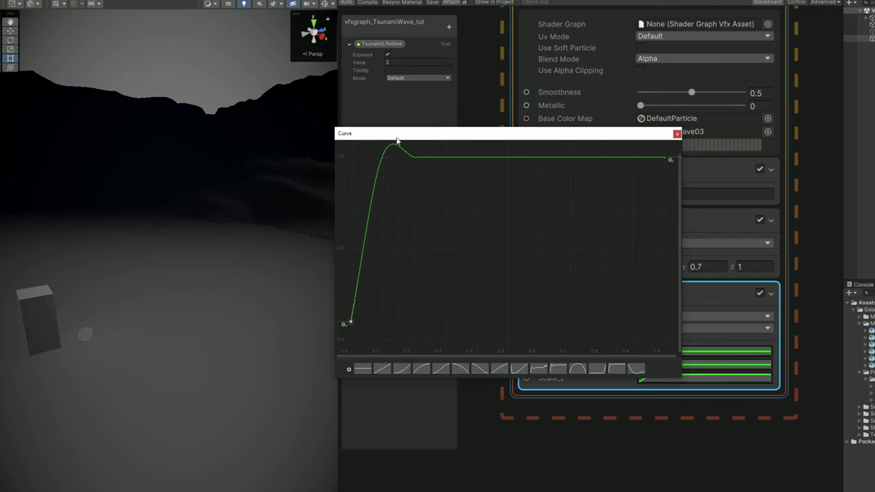
{"action": "left_click_drag", "start_coordinate": [413, 160], "coordinate": [417, 199]}
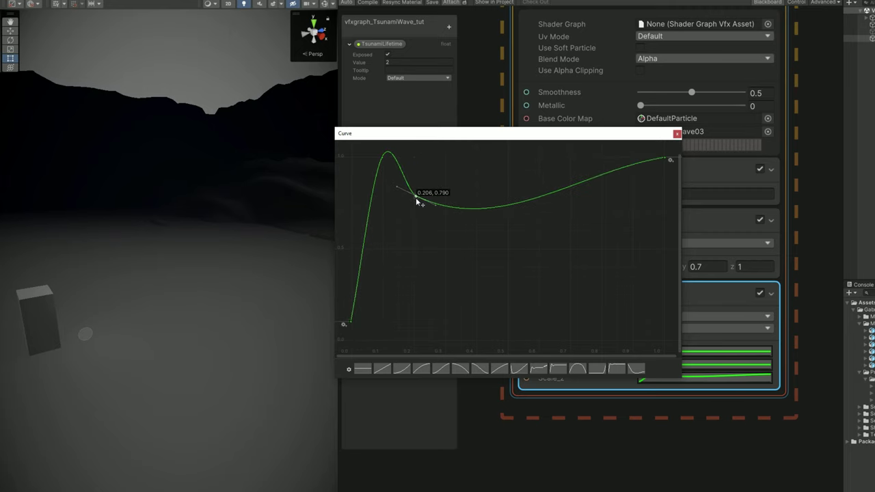
Add more keys along the middle of the Scale_z curve to form alternating peaks and a dip around 0.5.
{"action": "right_click", "coordinate": [465, 214]}
{"action": "left_click", "coordinate": [475, 221]}
{"action": "left_click_drag", "start_coordinate": [465, 213], "coordinate": [508, 211]}
{"action": "right_click", "coordinate": [508, 160]}
{"action": "left_click", "coordinate": [509, 160]}
{"action": "right_click", "coordinate": [563, 207]}
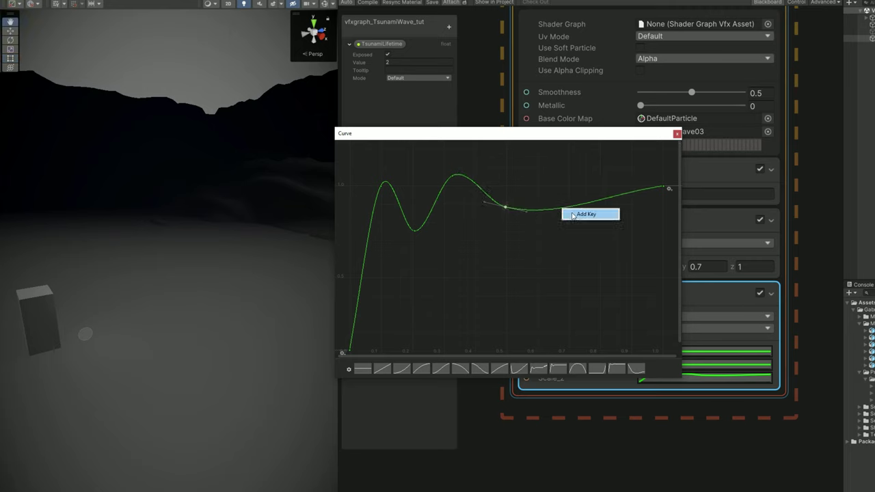
{"action": "left_click", "coordinate": [578, 213]}
Add keys toward the end of the Scale_z curve and lower its last key close to zero.
{"action": "left_click_drag", "start_coordinate": [563, 206], "coordinate": [663, 314]}
{"action": "right_click", "coordinate": [615, 185]}
{"action": "left_click", "coordinate": [629, 187]}
{"action": "right_click", "coordinate": [667, 190]}
{"action": "left_click", "coordinate": [675, 193]}
{"action": "middle_click_drag", "start_coordinate": [662, 314], "coordinate": [653, 267]}
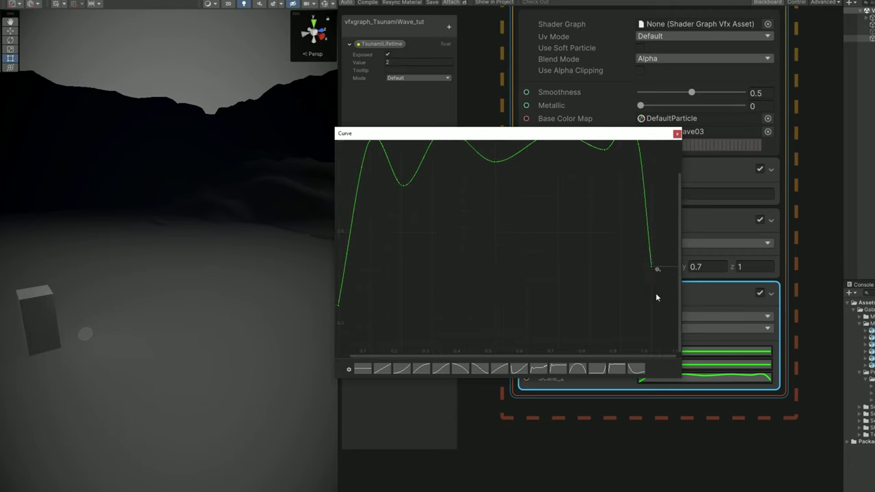
{"action": "left_click_drag", "start_coordinate": [652, 267], "coordinate": [652, 328]}
{"action": "middle_click_drag", "start_coordinate": [635, 198], "coordinate": [645, 269]}
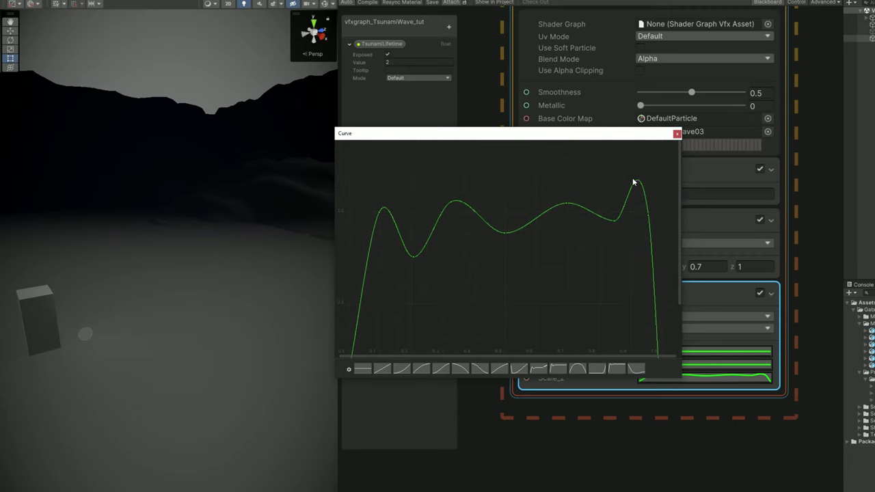
Fine-tune the Scale_z curve by raising its first two peaks, and preview the pulsing wave in the scene.
{"action": "left_click", "coordinate": [616, 221]}
{"action": "double_click", "coordinate": [564, 204]}
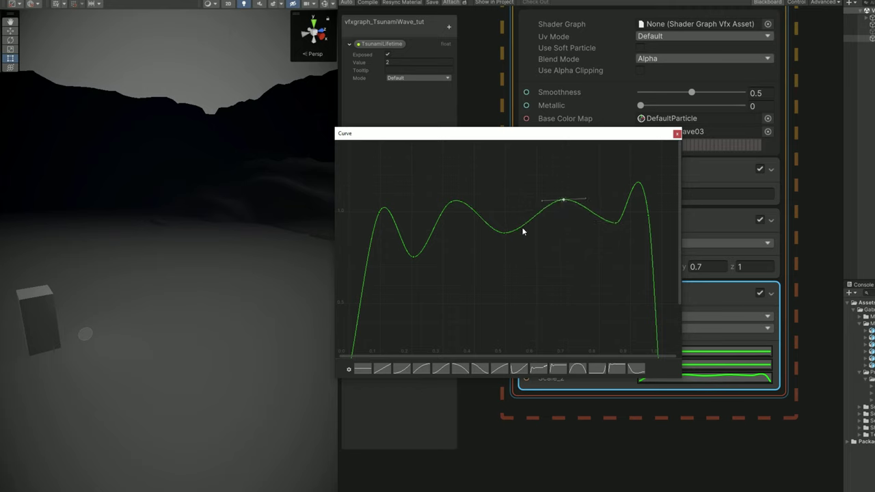
{"action": "left_click_drag", "start_coordinate": [385, 208], "coordinate": [382, 167]}
{"action": "left_click_drag", "start_coordinate": [451, 202], "coordinate": [460, 191]}
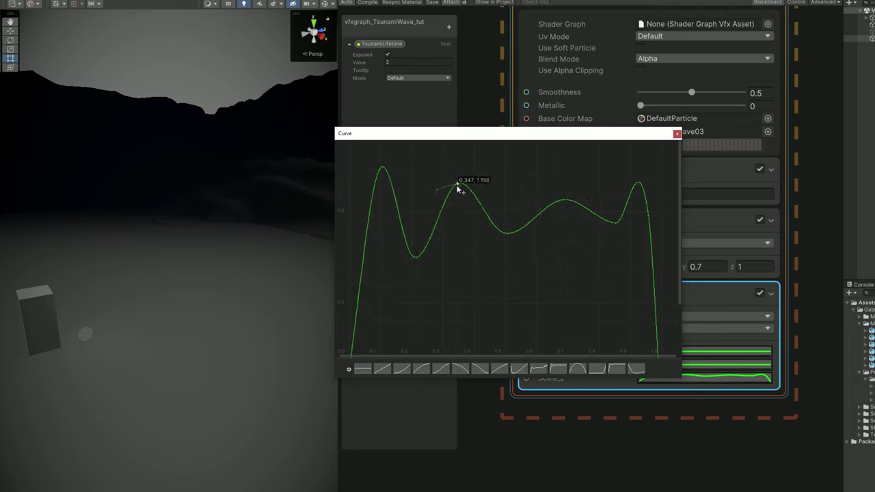
{"action": "left_click", "coordinate": [458, 186]}
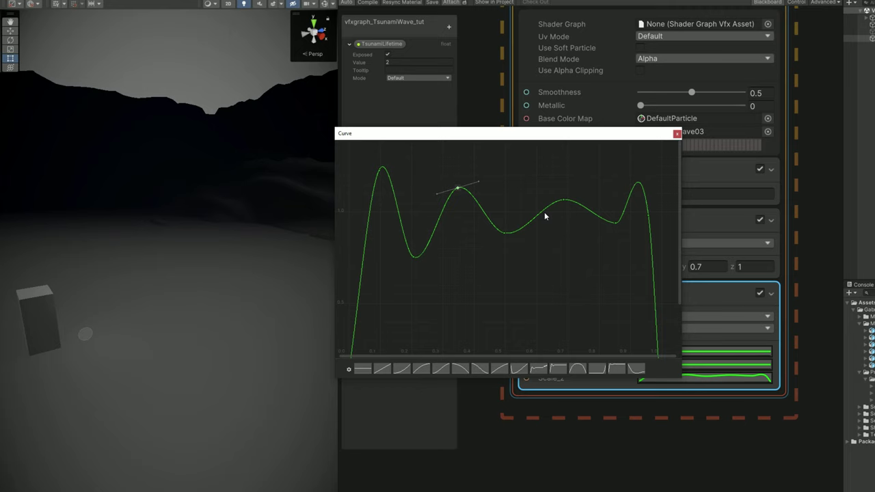
{"action": "left_click", "coordinate": [677, 135]}
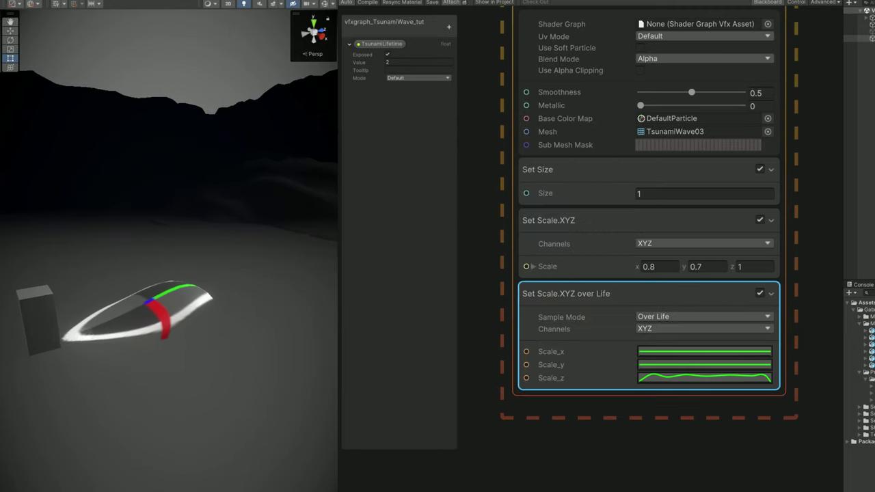
{"action": "left_click_drag", "start_coordinate": [301, 349], "coordinate": [154, 386], "text": "alt"}
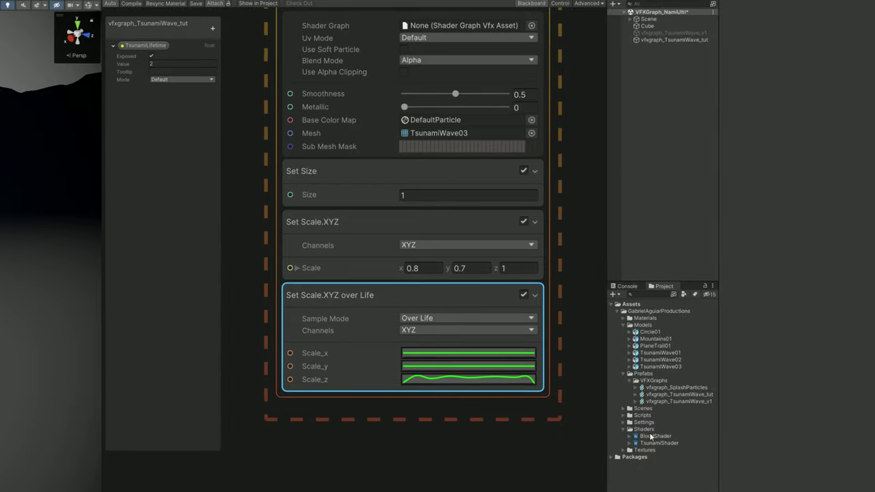
Create a blank shader graph named TsunamiShader_tut in the Shaders folder.
{"action": "left_click", "coordinate": [644, 430]}
{"action": "right_click", "coordinate": [647, 432]}
{"action": "mouse_move", "coordinate": [751, 195]}
{"action": "mouse_move", "coordinate": [615, 207]}
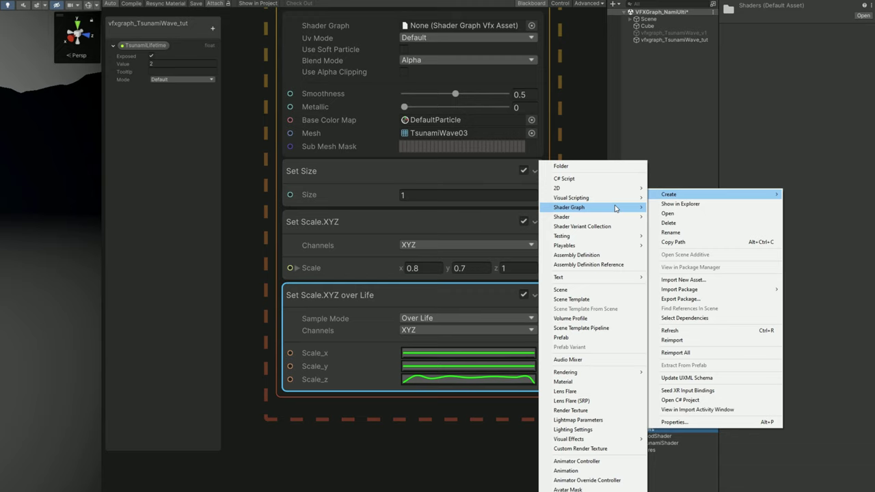
{"action": "mouse_move", "coordinate": [683, 210]}
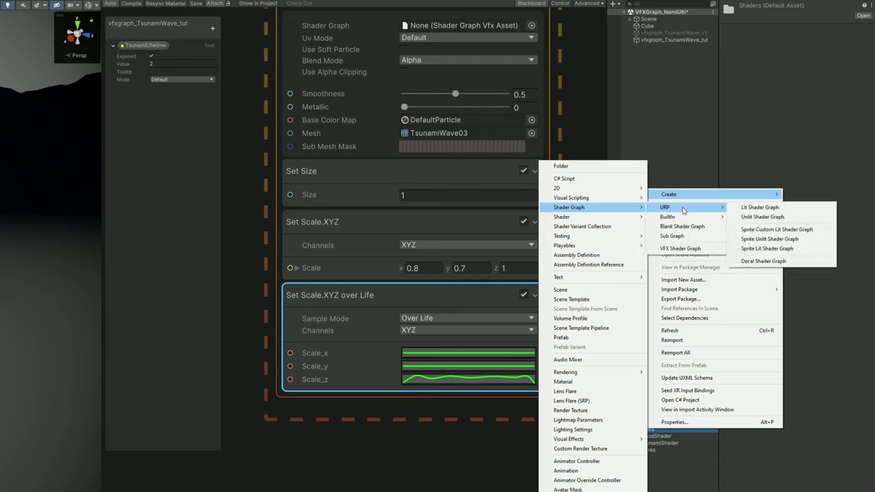
{"action": "left_click", "coordinate": [765, 217]}
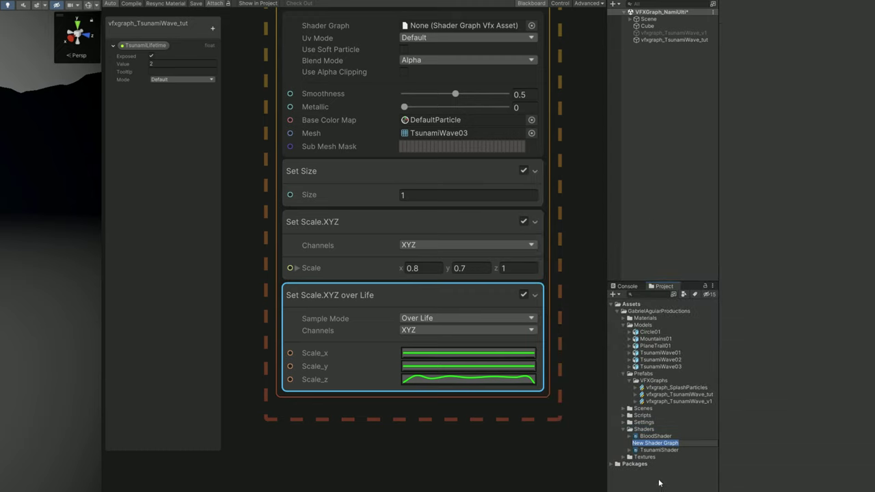
{"action": "type", "text": "TsunamiShader_tut"}
{"action": "key", "text": "Return"}
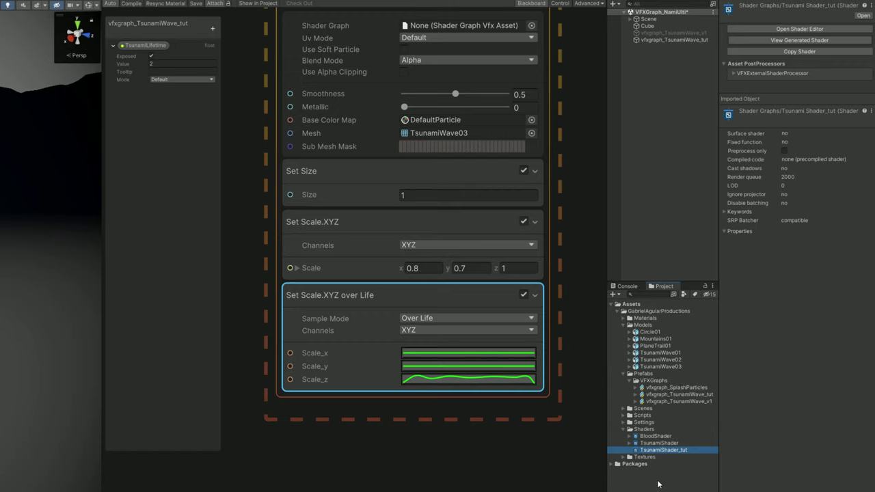
Open TsunamiShader_tut and add a Universal target with VFX Graph support enabled.
{"action": "double_click", "coordinate": [682, 452]}
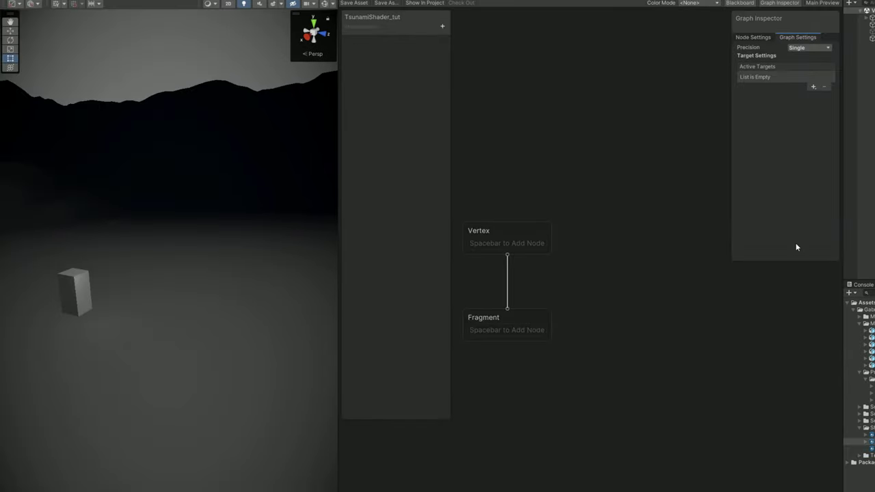
{"action": "left_click", "coordinate": [813, 88]}
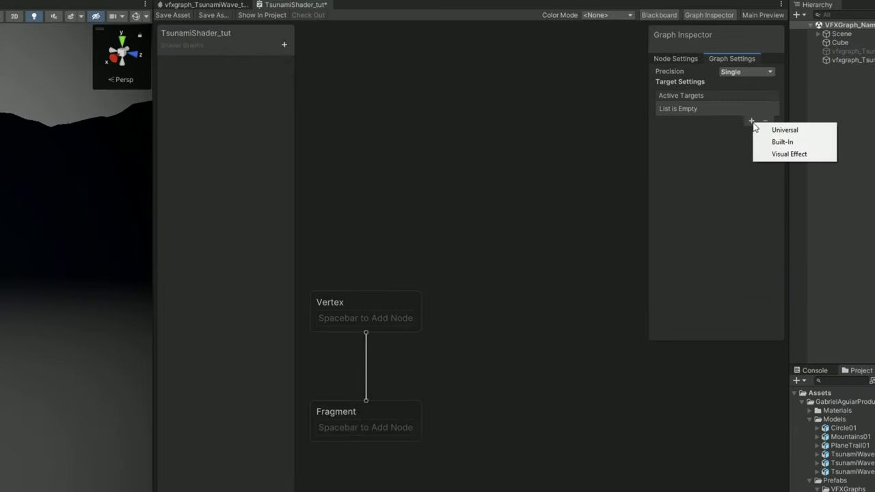
{"action": "left_click", "coordinate": [760, 130]}
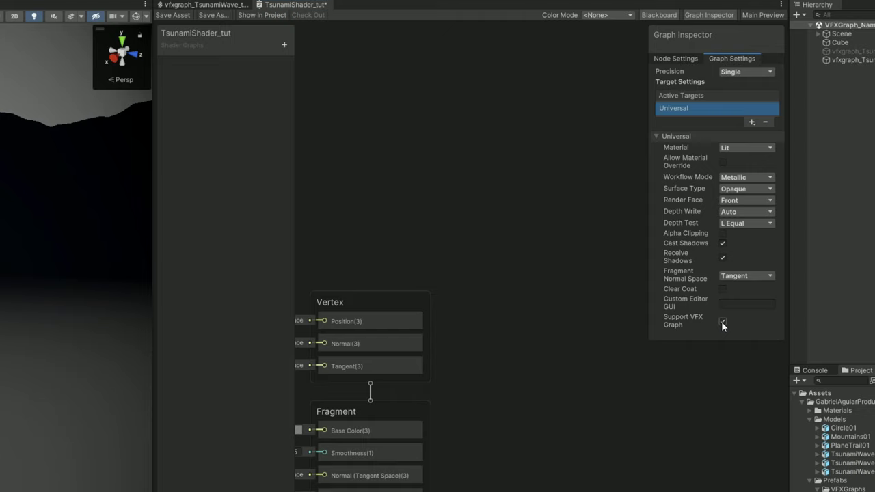
Set the Universal target's material to Unlit and surface type to Transparent, and widen the shader graph workspace.
{"action": "left_click", "coordinate": [742, 148]}
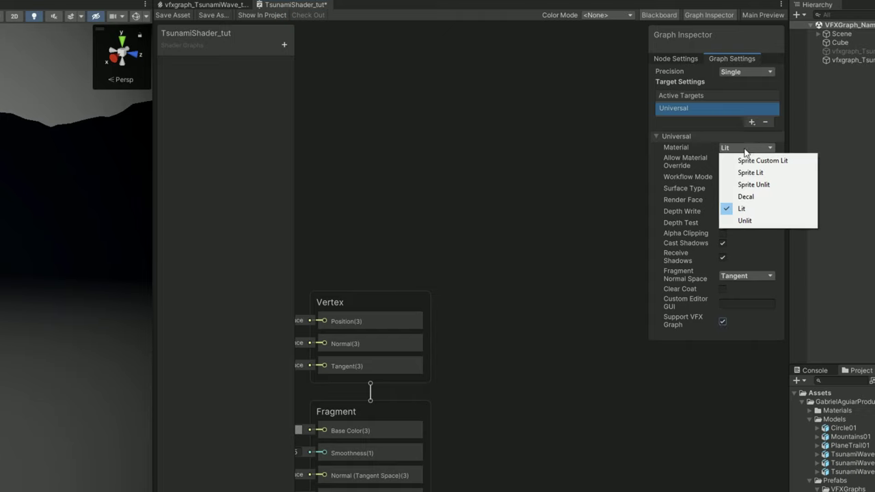
{"action": "left_click", "coordinate": [744, 219]}
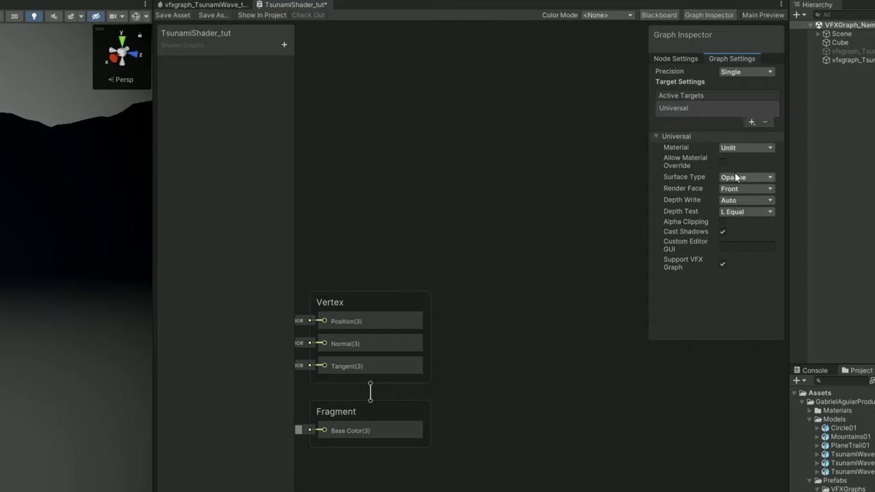
{"action": "left_click", "coordinate": [737, 177]}
{"action": "left_click", "coordinate": [749, 200]}
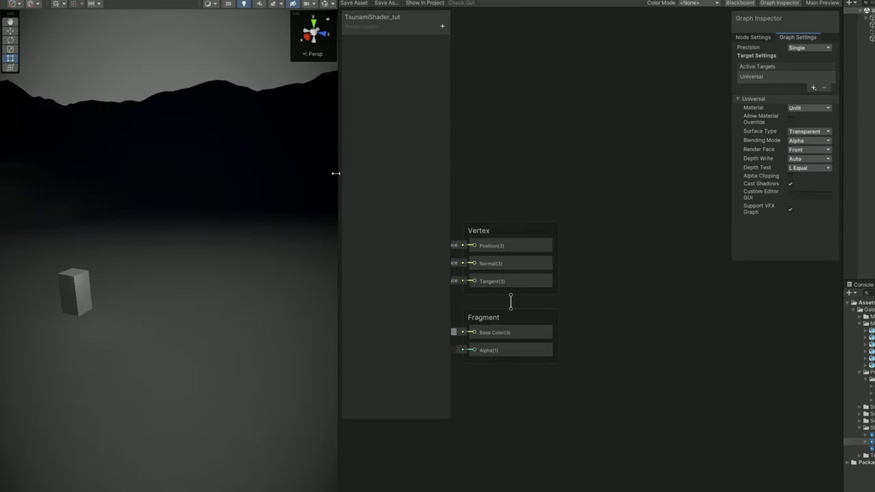
{"action": "left_click_drag", "start_coordinate": [335, 174], "coordinate": [236, 175]}
{"action": "middle_click_drag", "start_coordinate": [432, 194], "coordinate": [664, 126]}
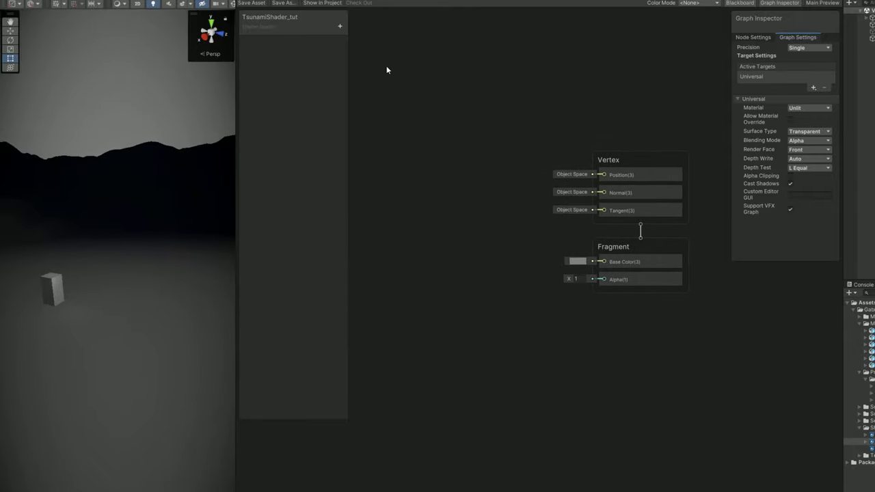
Add two Color properties named BaseColor and MainTexColor to the shader graph.
{"action": "left_click", "coordinate": [340, 26]}
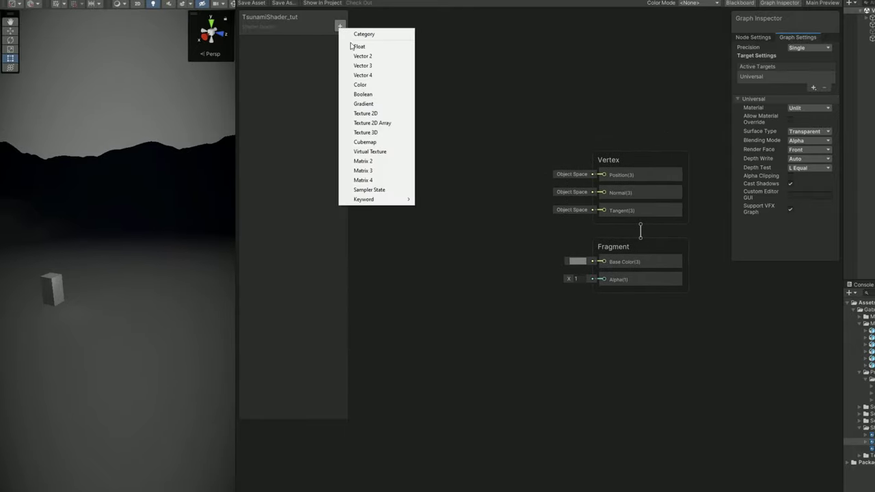
{"action": "left_click", "coordinate": [384, 90]}
{"action": "type", "text": "BaseCo"}
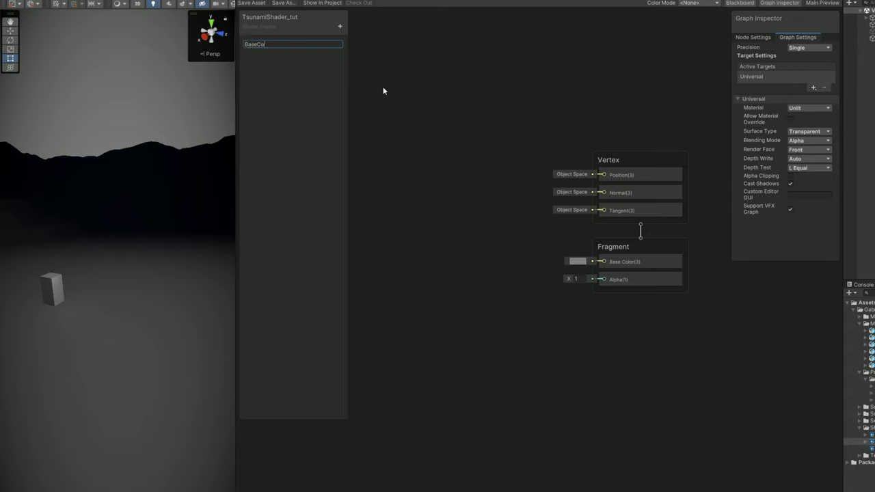
{"action": "type", "text": "lor"}
{"action": "key", "text": "Return"}
{"action": "left_click", "coordinate": [339, 25]}
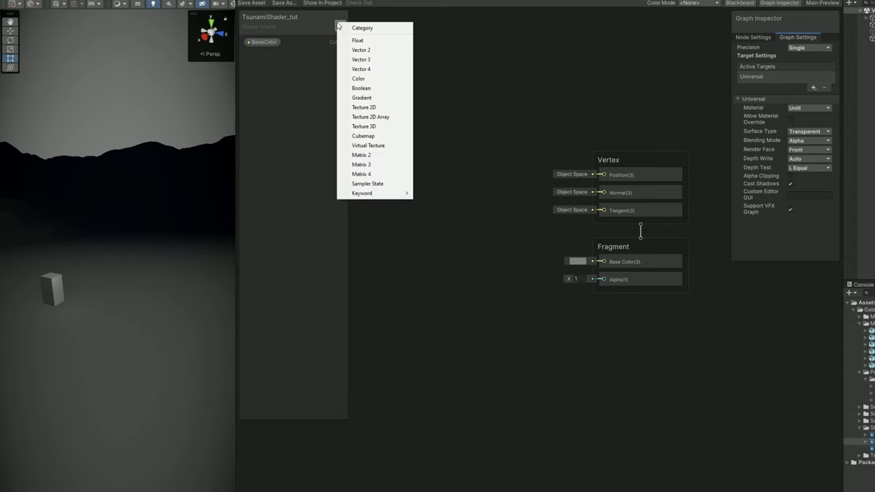
{"action": "left_click", "coordinate": [360, 78]}
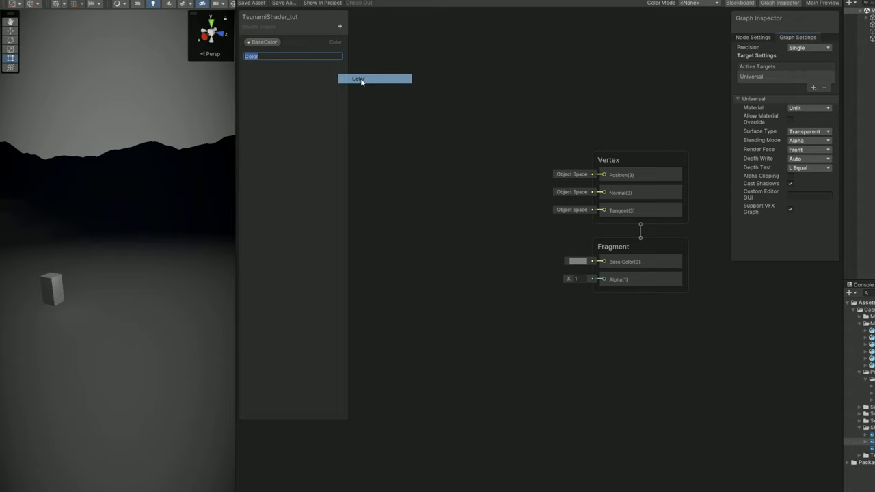
{"action": "type", "text": "MainTexColor"}
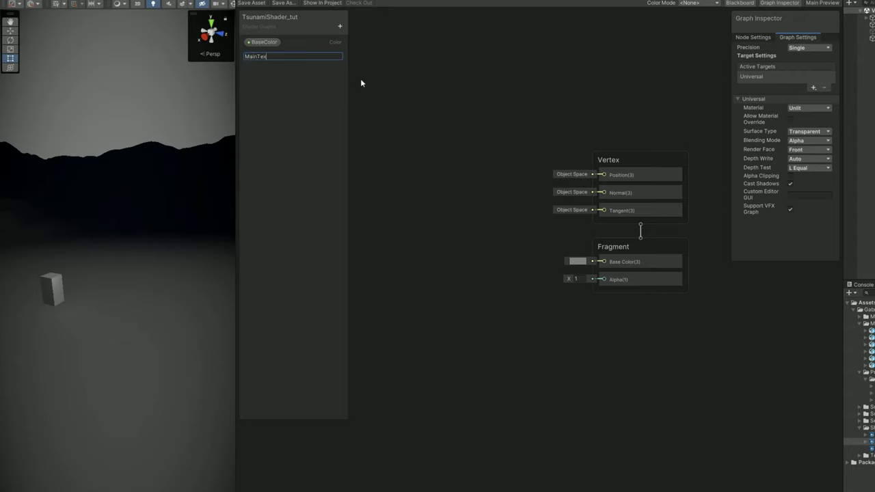
{"action": "key", "text": "Return"}
Add a Texture 2D property named MainTex to the shader graph.
{"action": "left_click", "coordinate": [340, 26]}
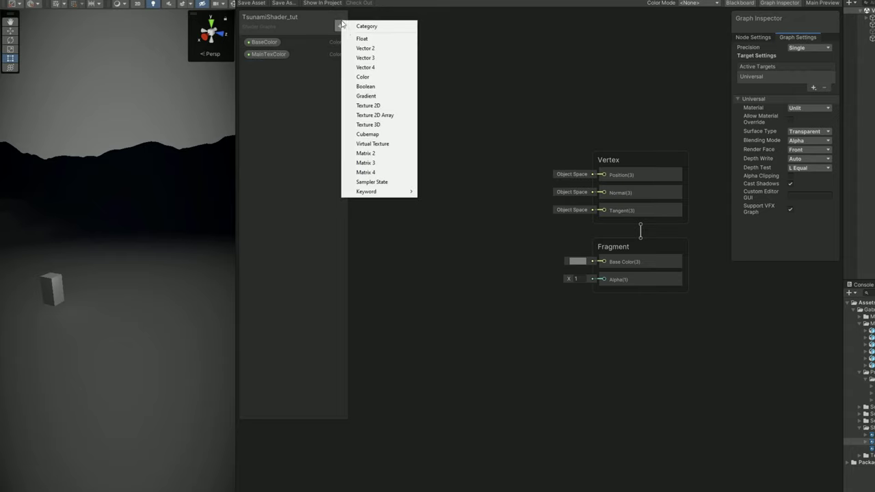
{"action": "left_click", "coordinate": [375, 106]}
{"action": "type", "text": "MainTex"}
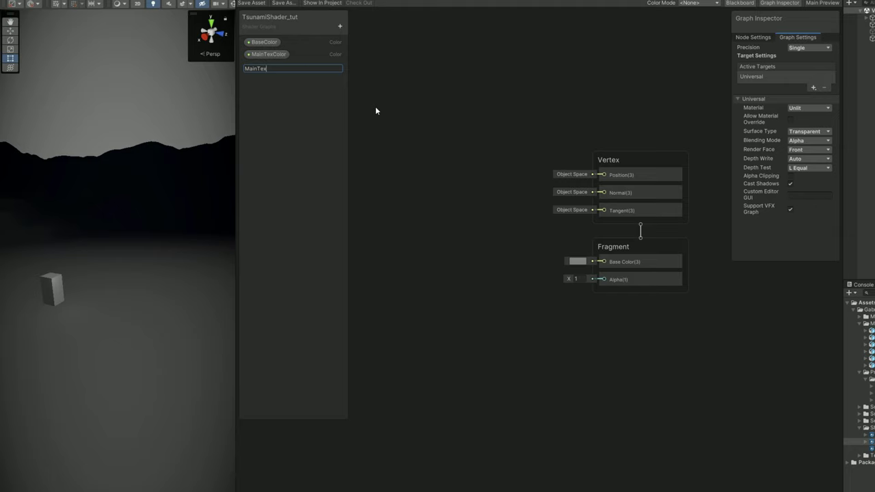
{"action": "key", "text": "Return"}
Place a MainTex node in the graph and feed it into the texture input of a new Sample Texture 2D node.
{"action": "left_click", "coordinate": [264, 67]}
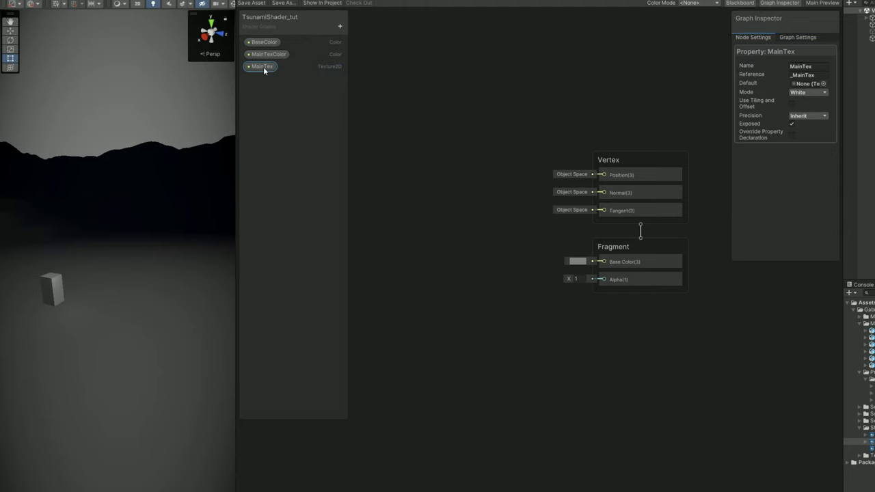
{"action": "left_click_drag", "start_coordinate": [263, 67], "coordinate": [527, 201]}
{"action": "scroll", "coordinate": [448, 205], "scroll_direction": "up", "scroll_amount": 3}
{"action": "type", "text": "sample texture"}
{"action": "key", "text": "Return"}
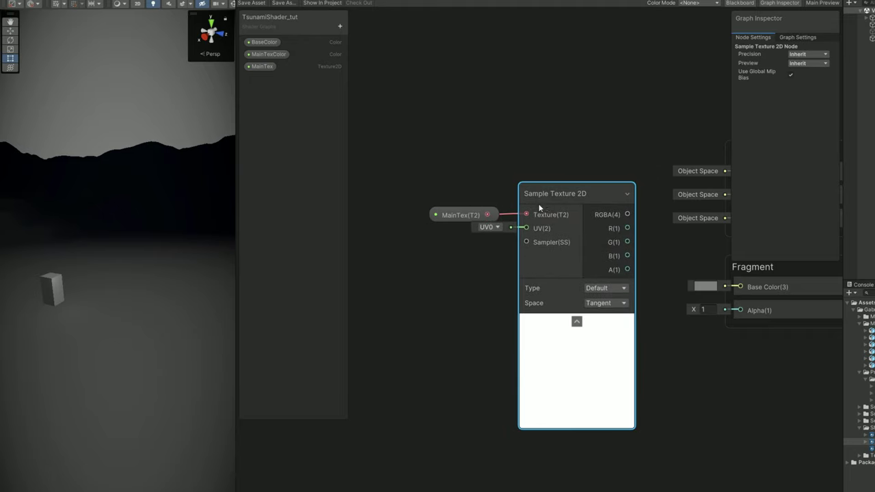
{"action": "left_click_drag", "start_coordinate": [545, 155], "coordinate": [451, 228]}
{"action": "left_click_drag", "start_coordinate": [552, 192], "coordinate": [496, 152]}
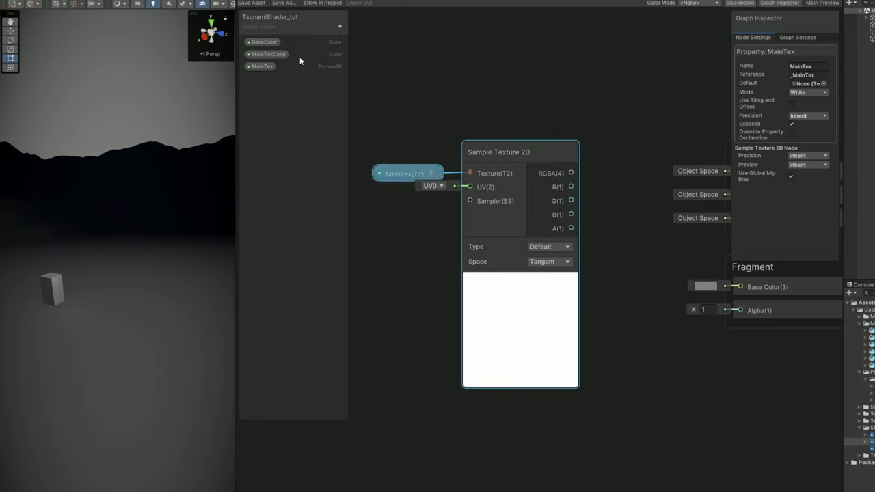
Set the default texture of the MainTex property to Water01.
{"action": "left_click", "coordinate": [272, 67]}
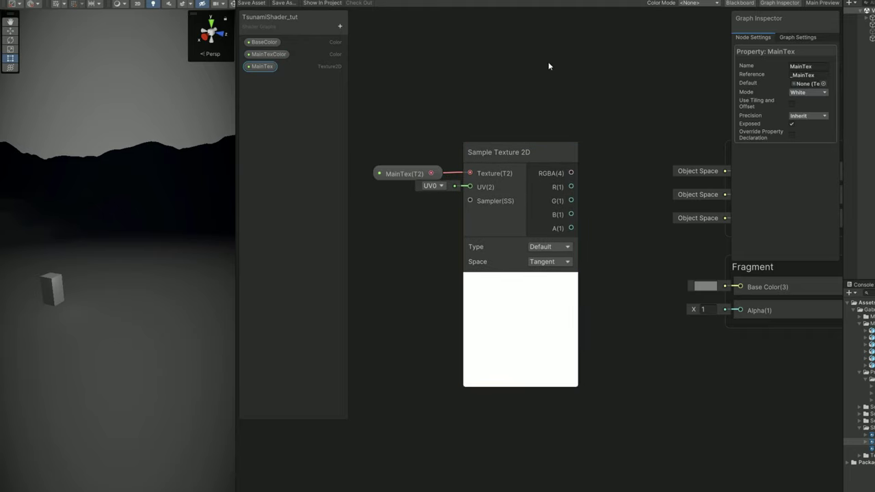
{"action": "left_click", "coordinate": [823, 83]}
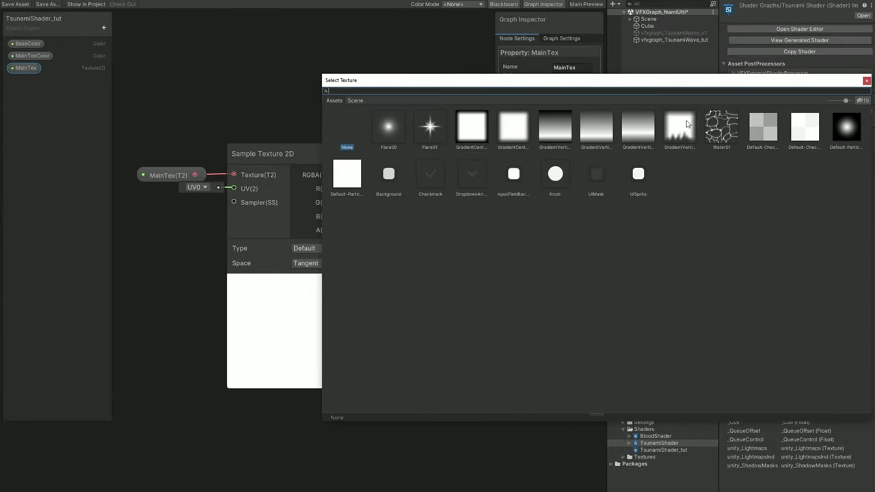
{"action": "left_click", "coordinate": [727, 127]}
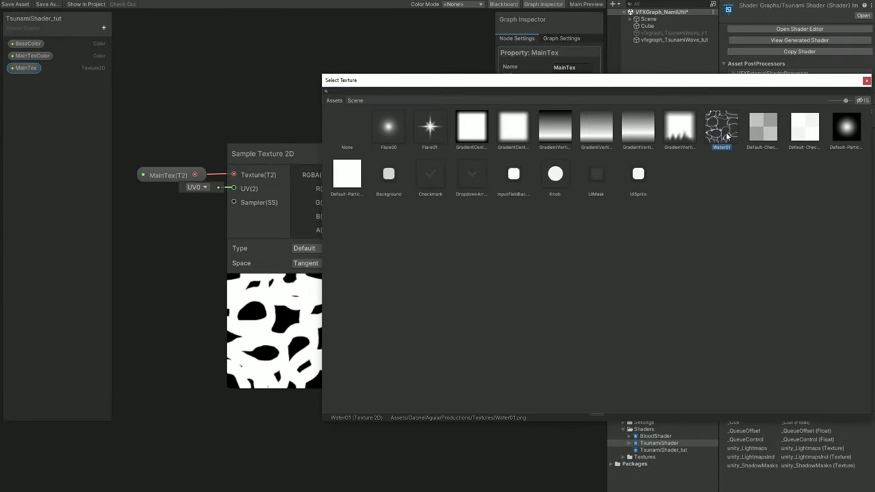
{"action": "left_click_drag", "start_coordinate": [713, 83], "coordinate": [645, 77]}
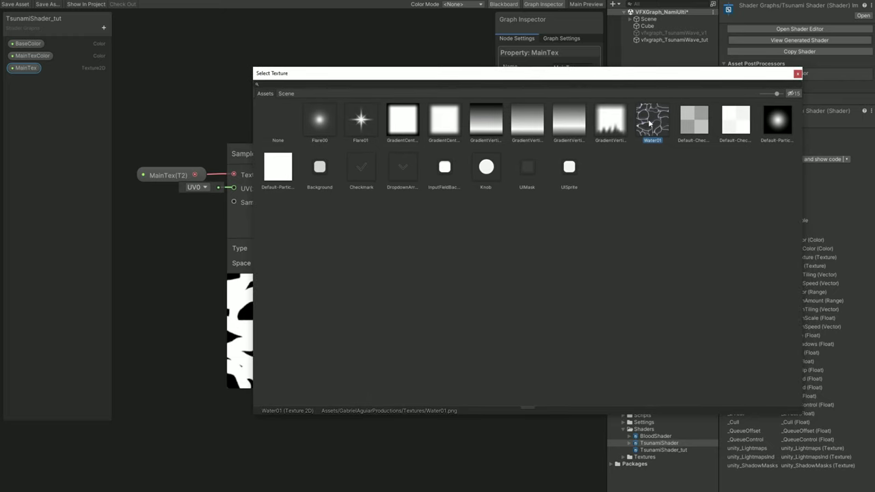
{"action": "double_click", "coordinate": [651, 123]}
Add a Multiply node with the sampled texture's A output in input B and a MainTexColor node in input A.
{"action": "left_click_drag", "start_coordinate": [292, 112], "coordinate": [197, 177]}
{"action": "left_click_drag", "start_coordinate": [296, 160], "coordinate": [186, 208]}
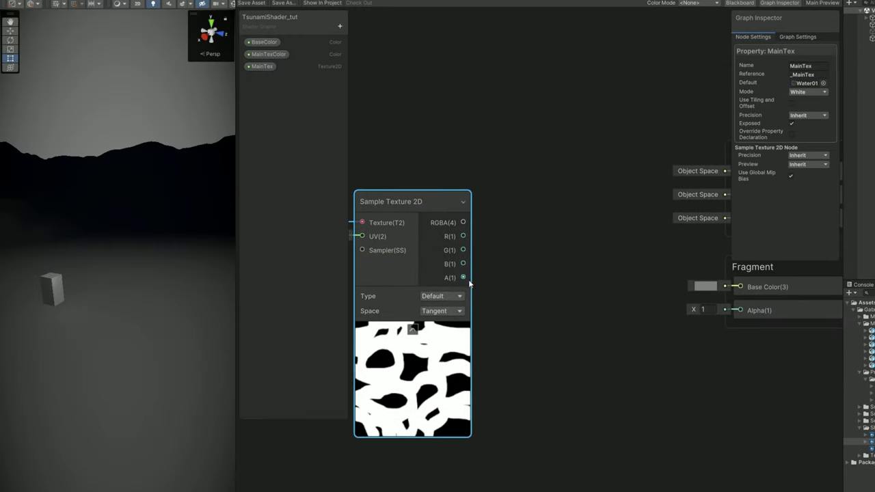
{"action": "left_click_drag", "start_coordinate": [469, 281], "coordinate": [521, 261]}
{"action": "type", "text": "mu"}
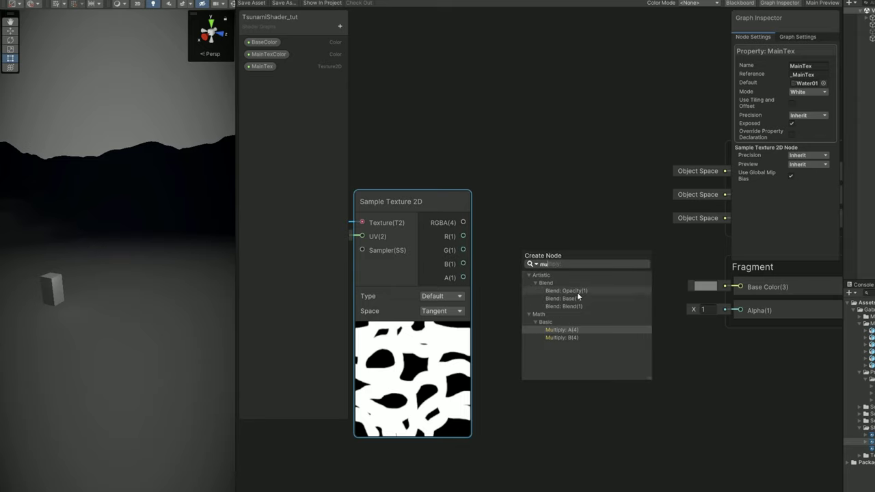
{"action": "left_click", "coordinate": [575, 338]}
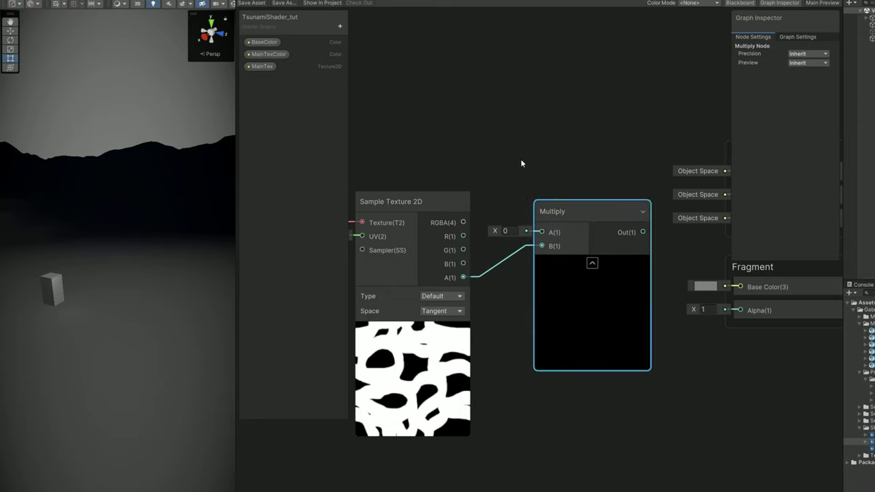
{"action": "left_click", "coordinate": [264, 57]}
{"action": "left_click_drag", "start_coordinate": [264, 57], "coordinate": [448, 142]}
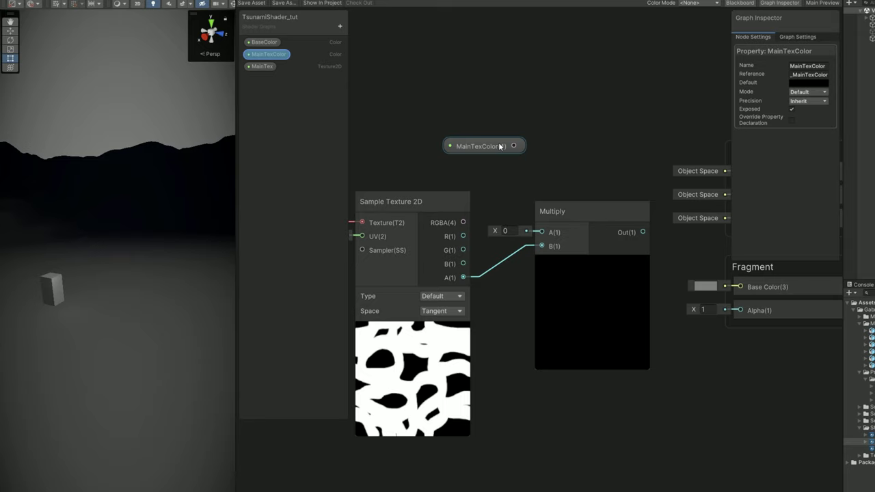
{"action": "left_click_drag", "start_coordinate": [514, 146], "coordinate": [542, 232]}
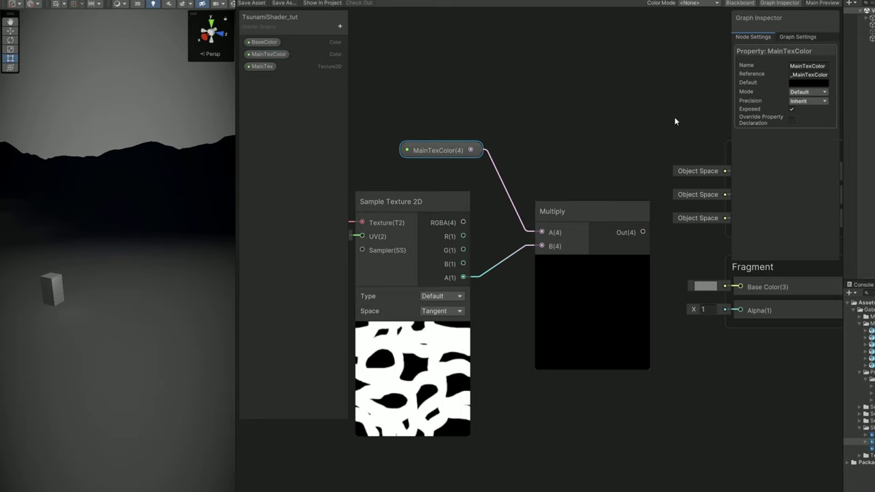
Switch MainTexColor to HDR mode and give it a light blue default color with alpha 1 and intensity 1.4.
{"action": "left_click", "coordinate": [795, 92]}
{"action": "left_click", "coordinate": [809, 112]}
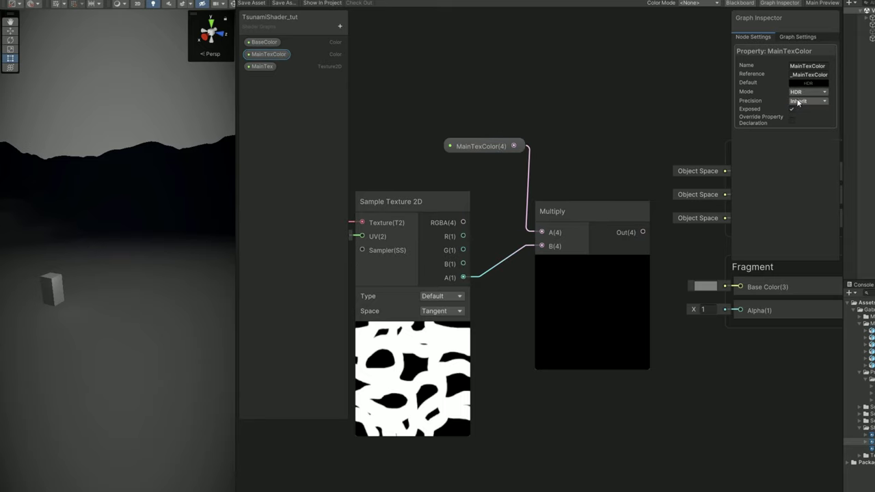
{"action": "left_click", "coordinate": [809, 83]}
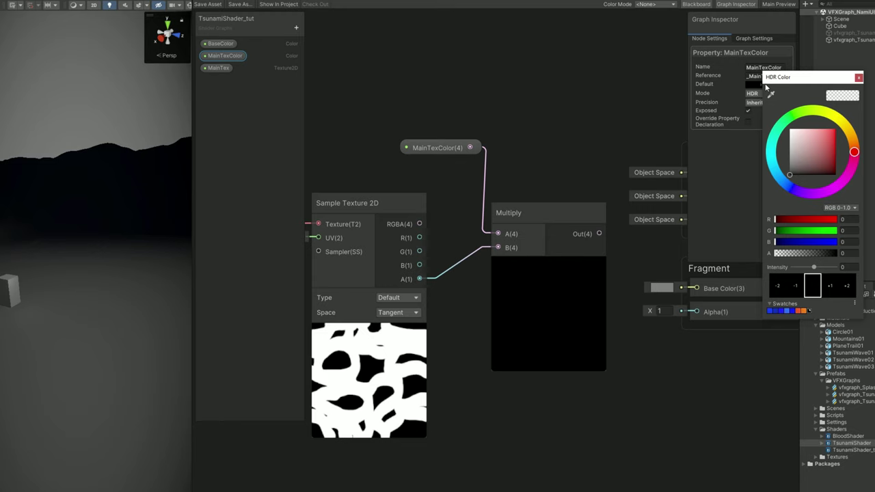
{"action": "left_click", "coordinate": [775, 169]}
{"action": "left_click", "coordinate": [831, 129]}
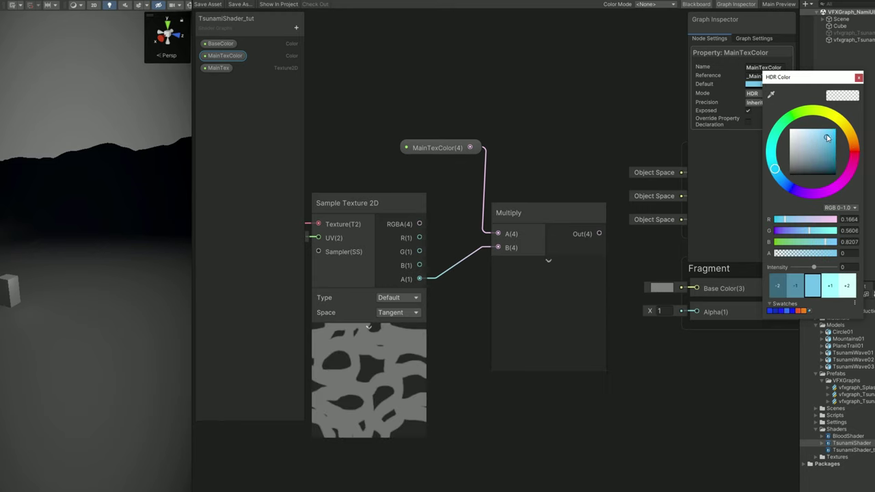
{"action": "left_click_drag", "start_coordinate": [819, 253], "coordinate": [846, 253]}
{"action": "left_click", "coordinate": [819, 268]}
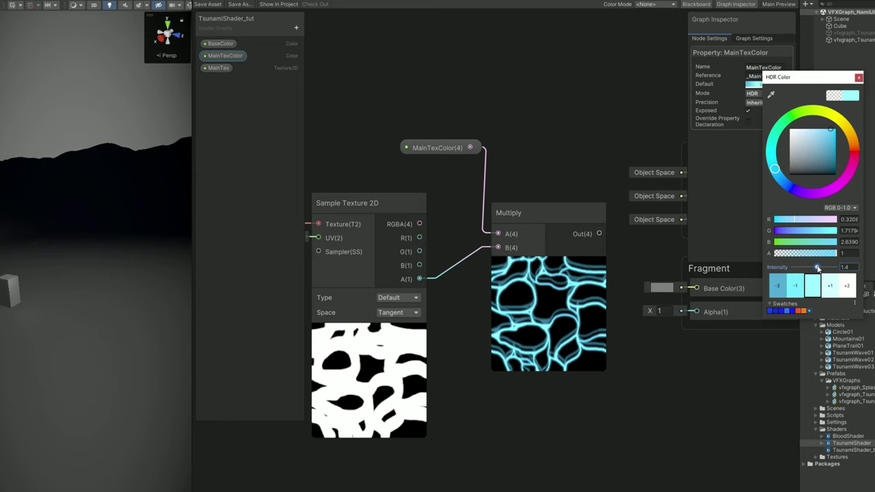
{"action": "left_click", "coordinate": [859, 77]}
Reposition the MainTexColor node, and move the whole texture and Multiply node group to make room in the graph.
{"action": "left_click_drag", "start_coordinate": [468, 142], "coordinate": [456, 144]}
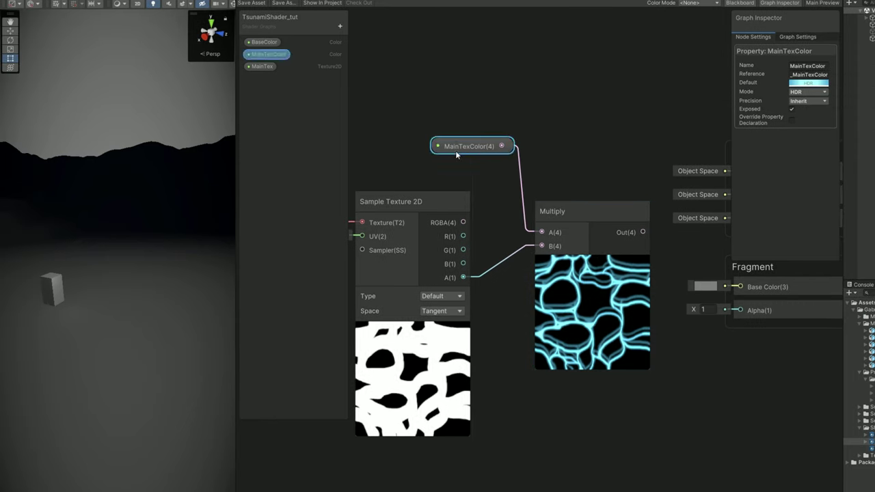
{"action": "scroll", "coordinate": [494, 203], "scroll_direction": "down", "scroll_amount": 4}
{"action": "left_click_drag", "start_coordinate": [545, 124], "coordinate": [383, 271]}
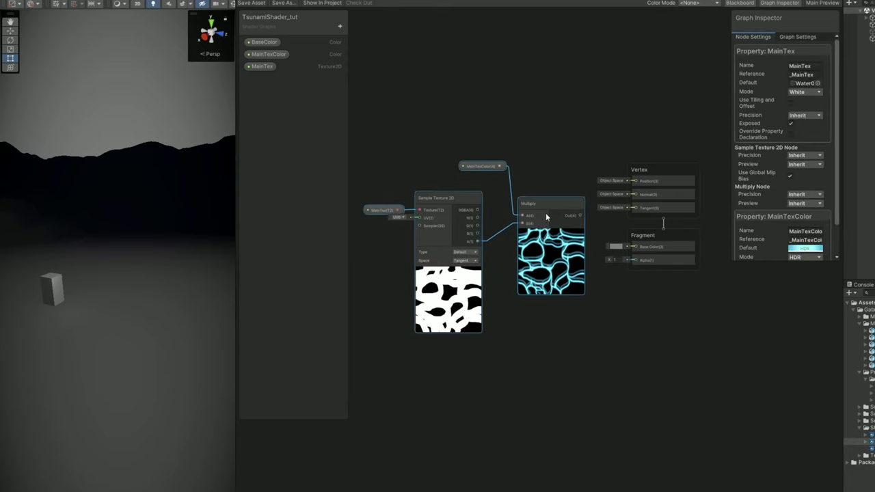
{"action": "left_click_drag", "start_coordinate": [545, 213], "coordinate": [542, 156]}
Add an Add node that combines a BaseColor node in input A with the Multiply output in input B.
{"action": "left_click", "coordinate": [478, 152]}
{"action": "scroll", "coordinate": [506, 239], "scroll_direction": "up", "scroll_amount": 1}
{"action": "type", "text": "add"}
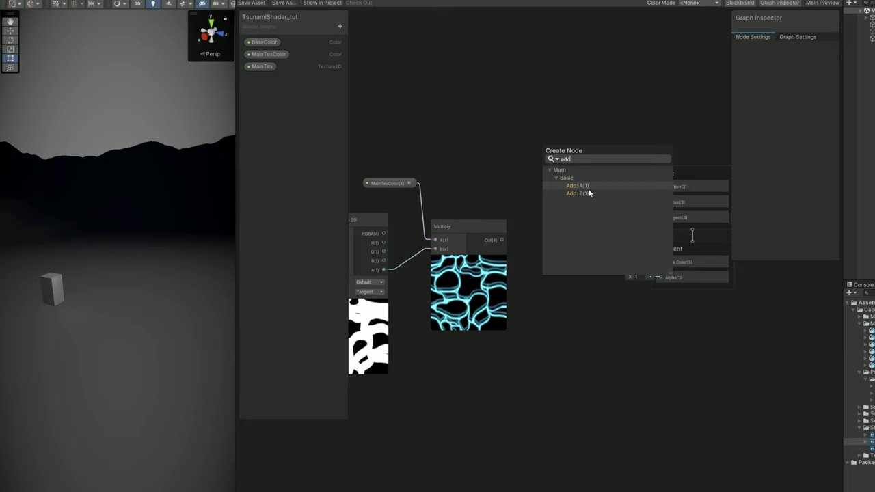
{"action": "left_click", "coordinate": [589, 188]}
{"action": "left_click_drag", "start_coordinate": [266, 42], "coordinate": [545, 157]}
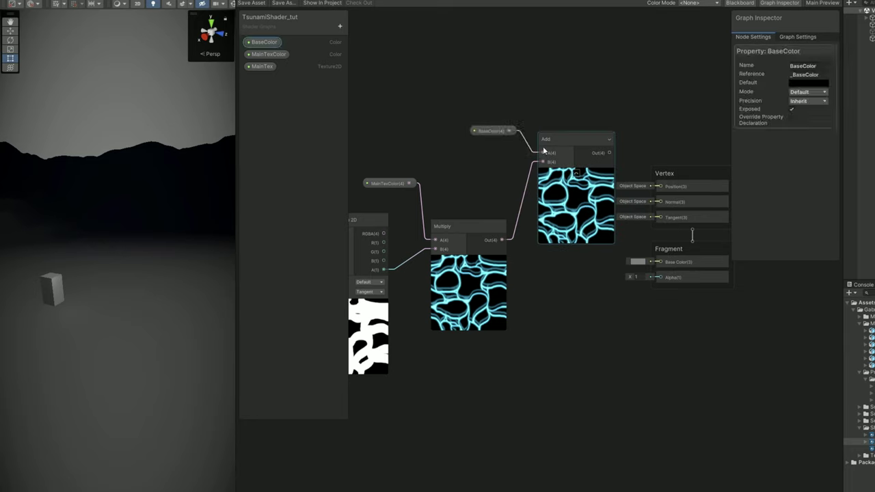
Switch BaseColor to HDR mode and set its default to a light blue of about R 0.16, G 0.49, B 1.
{"action": "left_click", "coordinate": [809, 91]}
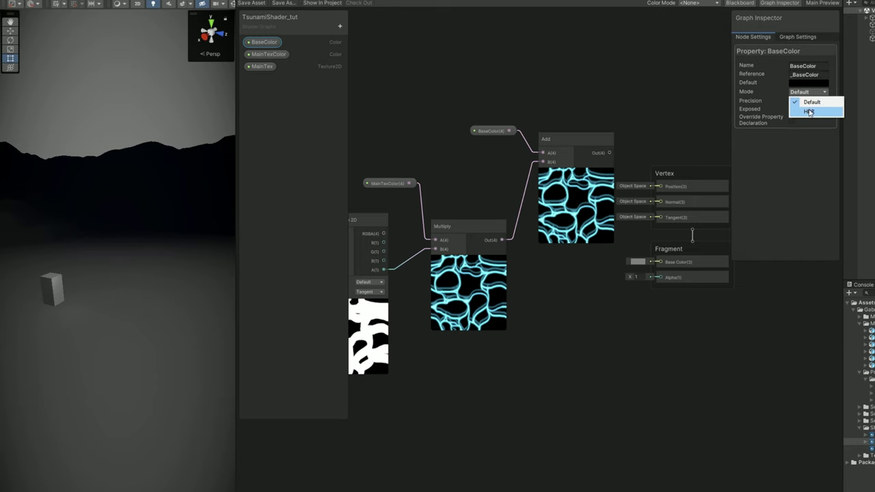
{"action": "left_click", "coordinate": [809, 112]}
{"action": "left_click", "coordinate": [813, 83]}
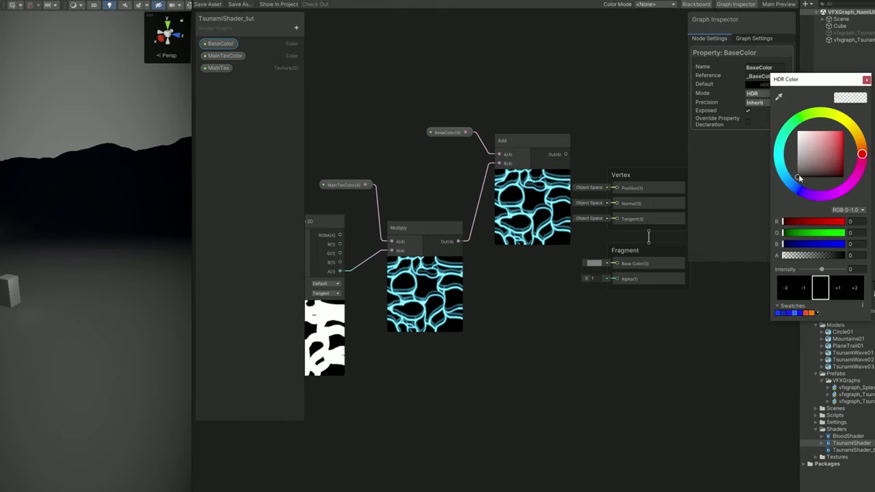
{"action": "left_click_drag", "start_coordinate": [799, 178], "coordinate": [792, 185]}
{"action": "left_click", "coordinate": [839, 131]}
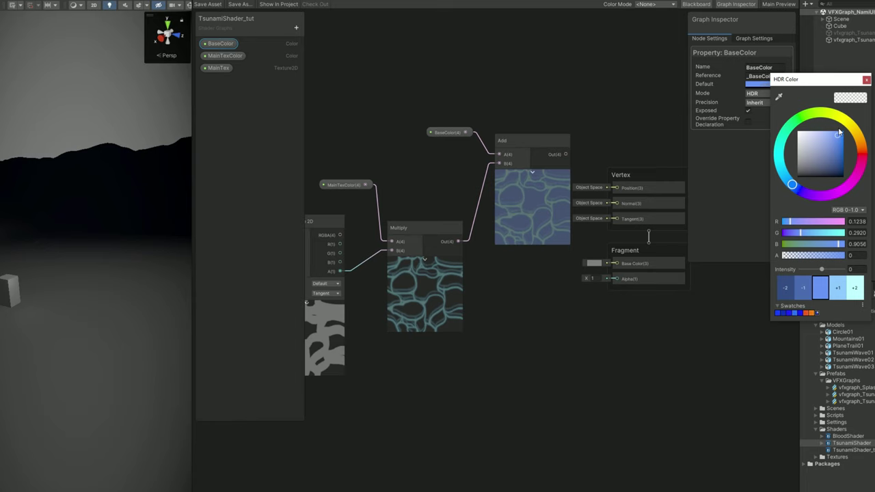
{"action": "left_click_drag", "start_coordinate": [835, 140], "coordinate": [840, 136]}
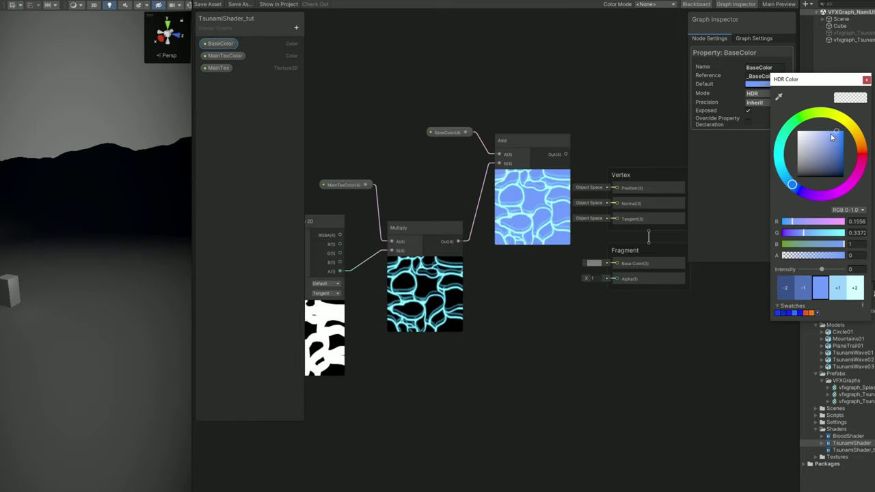
{"action": "left_click_drag", "start_coordinate": [791, 184], "coordinate": [788, 180]}
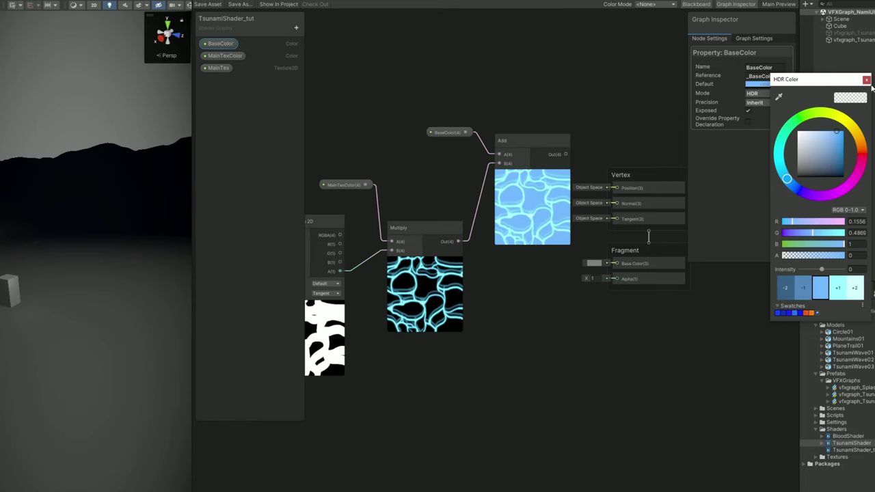
{"action": "left_click", "coordinate": [866, 80]}
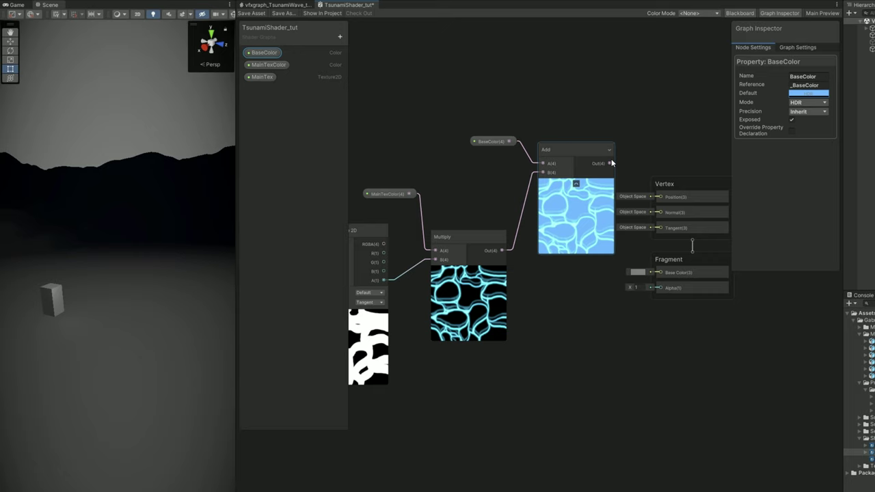
Connect the Add output to the fragment's Base Color, and move the Vertex and Fragment blocks up beside the Add node.
{"action": "left_click_drag", "start_coordinate": [610, 162], "coordinate": [659, 272]}
{"action": "middle_click_drag", "start_coordinate": [728, 308], "coordinate": [677, 316]}
{"action": "left_click_drag", "start_coordinate": [671, 328], "coordinate": [636, 224]}
{"action": "left_click_drag", "start_coordinate": [630, 193], "coordinate": [671, 86]}
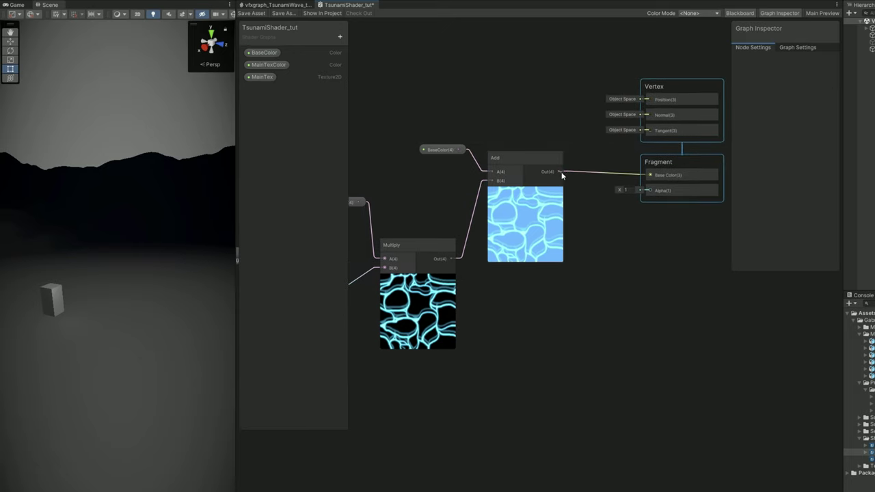
Add a Split node fed by the Add node's output.
{"action": "key", "text": "space"}
{"action": "type", "text": "spl"}
{"action": "key", "text": "Return"}
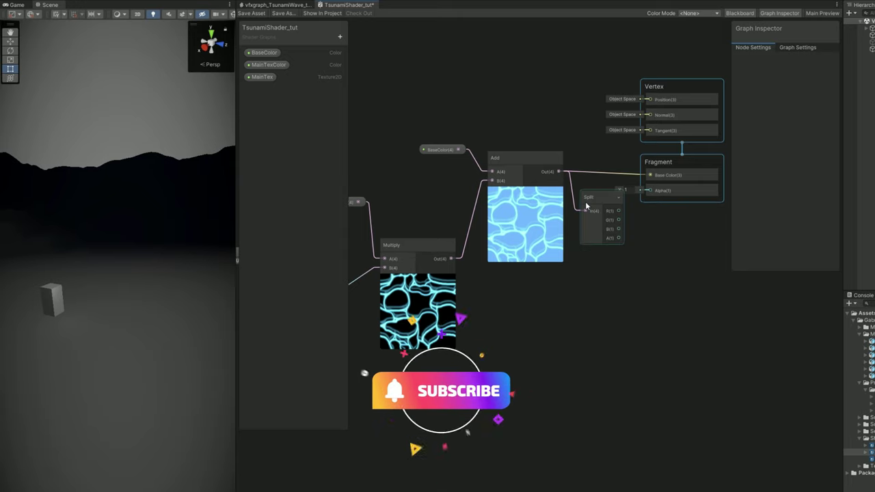
Connect the Split node's A output to the fragment's Alpha input and save the shader graph.
{"action": "left_click_drag", "start_coordinate": [620, 238], "coordinate": [643, 198]}
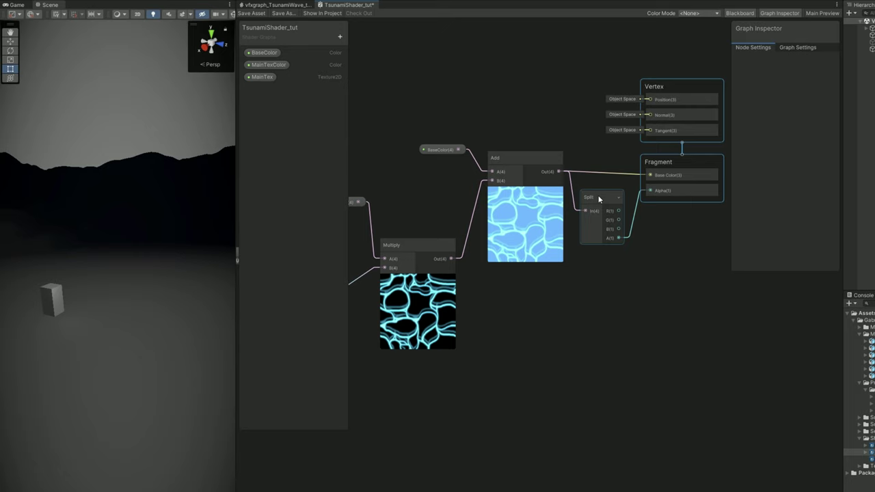
{"action": "left_click", "coordinate": [253, 13]}
Return to the tsunami VFX graph and check Improved Shader Graph Generation and Experimental Operators/Blocks in the Visual Effects preferences.
{"action": "left_click", "coordinate": [275, 5]}
{"action": "middle_click_drag", "start_coordinate": [385, 123], "coordinate": [398, 221]}
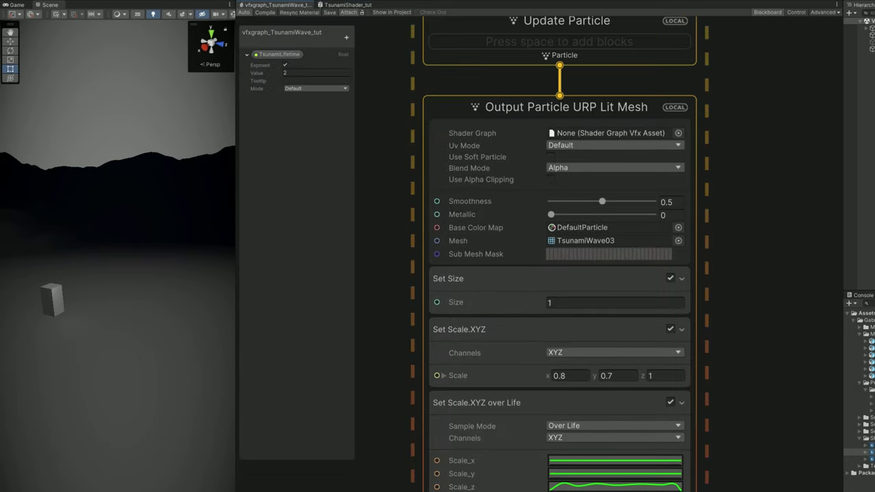
{"action": "left_click", "coordinate": [23, 1]}
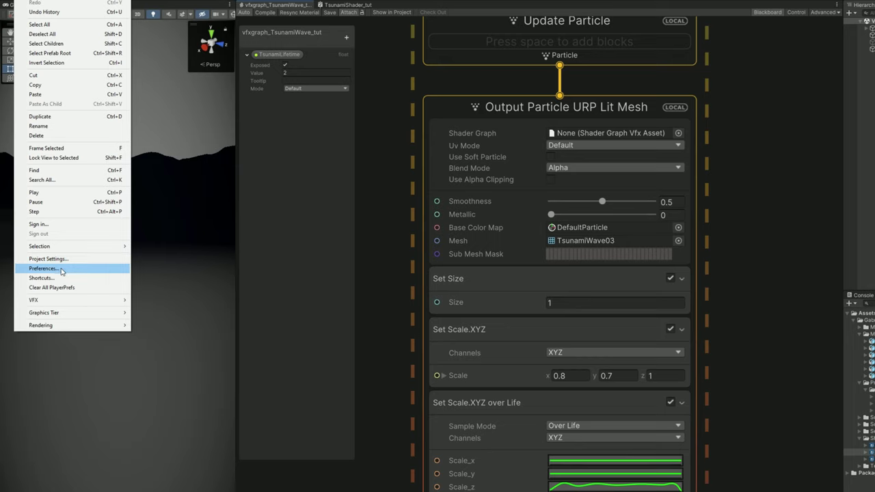
{"action": "left_click", "coordinate": [70, 268]}
{"action": "left_click", "coordinate": [416, 164]}
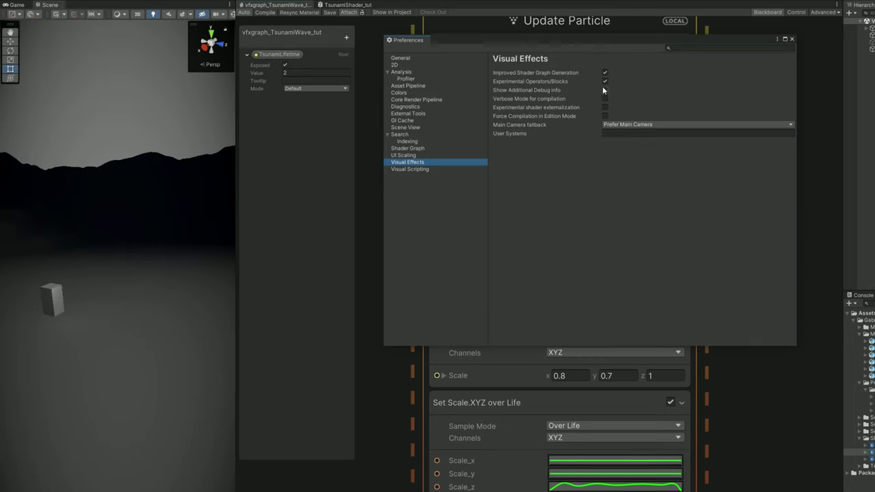
{"action": "left_click", "coordinate": [793, 39]}
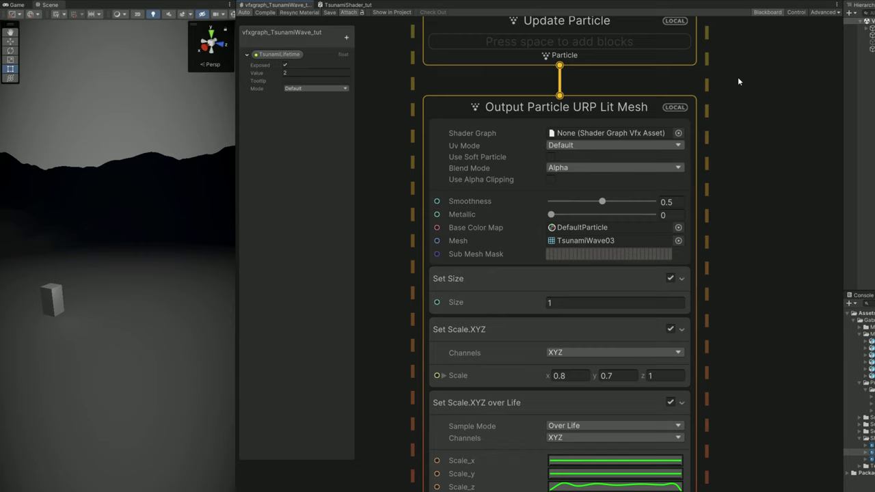
Assign TsunamiShader_tut as the Shader Graph of the Output Particle mesh context.
{"action": "left_click", "coordinate": [678, 134]}
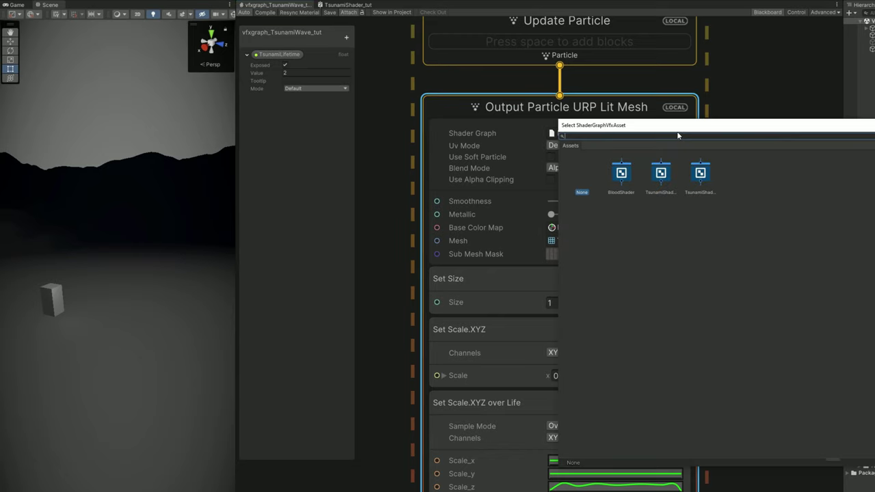
{"action": "left_click", "coordinate": [701, 174]}
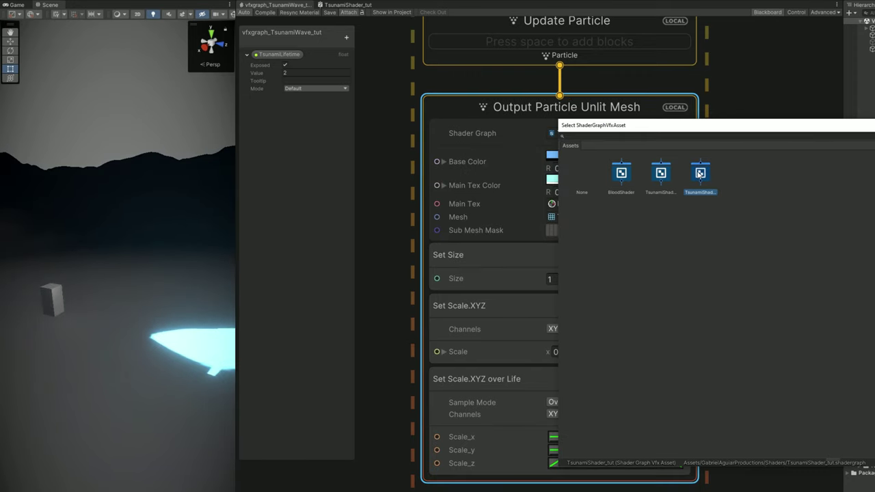
{"action": "double_click", "coordinate": [701, 174]}
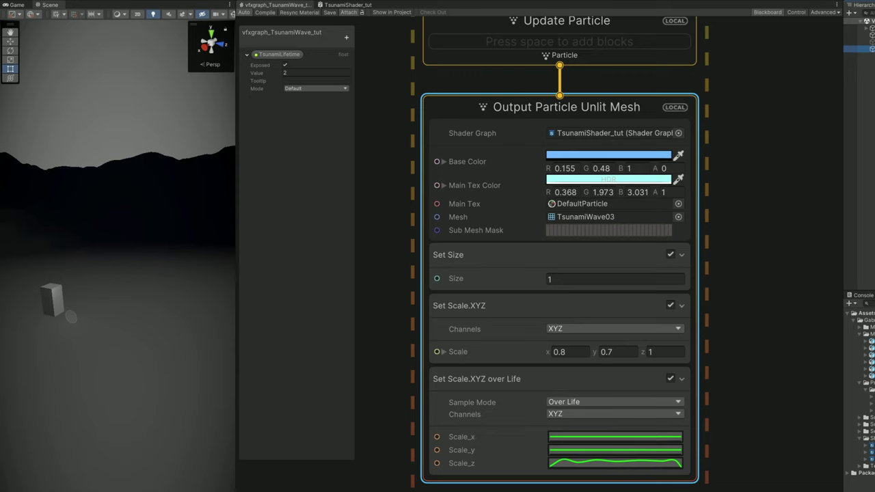
Set the output context's Main Tex to the Water01 texture.
{"action": "right_click_drag", "start_coordinate": [164, 423], "coordinate": [192, 433]}
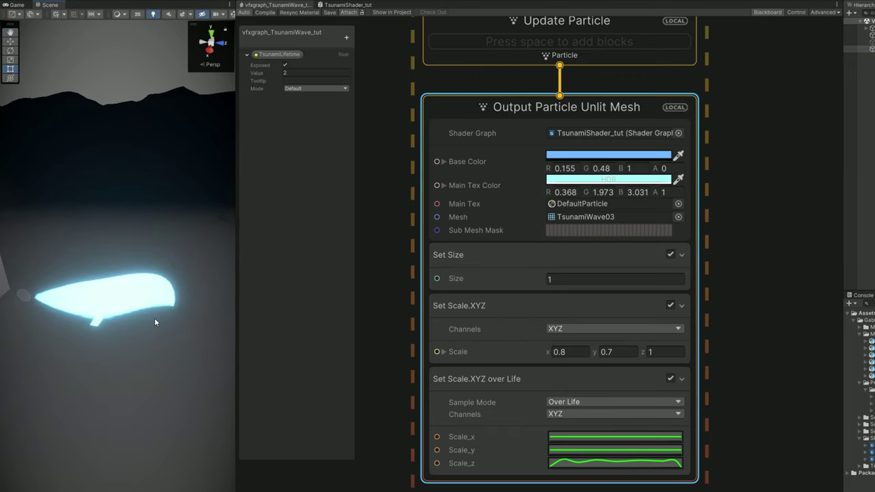
{"action": "left_click", "coordinate": [678, 203]}
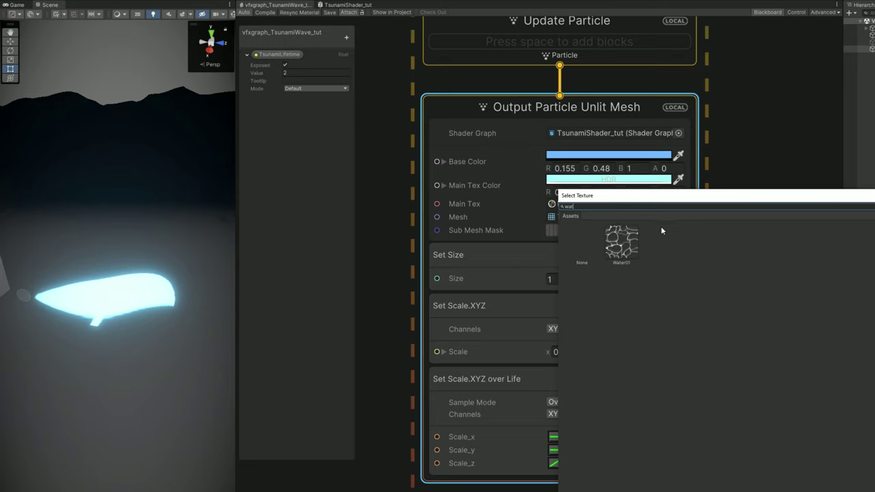
{"action": "left_click", "coordinate": [624, 246]}
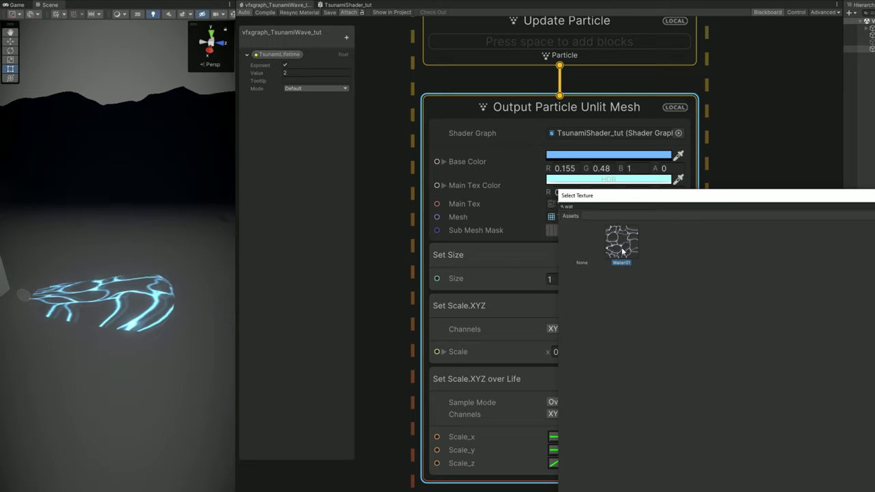
{"action": "double_click", "coordinate": [623, 250]}
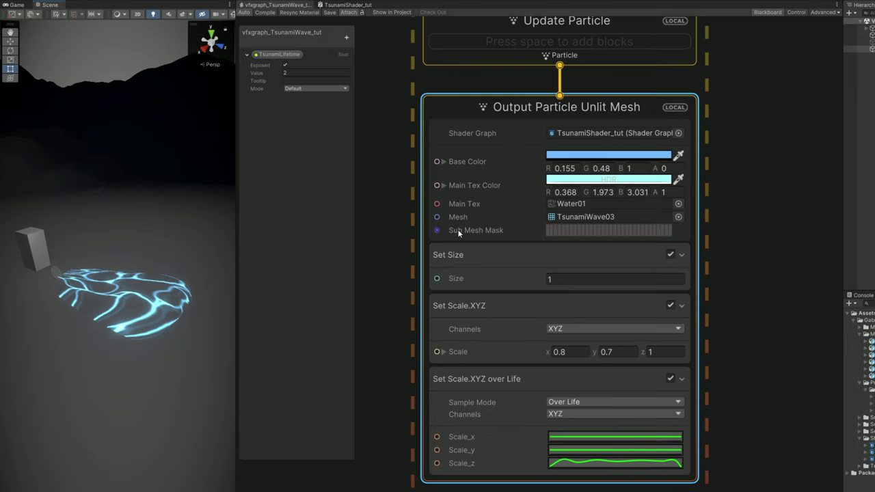
Set the output's Base Color to R 0, G 0.24 with an alpha of about 0.23, and view the wave in the scene.
{"action": "left_click", "coordinate": [566, 158]}
{"action": "left_click_drag", "start_coordinate": [596, 151], "coordinate": [472, 112]}
{"action": "left_click", "coordinate": [465, 281]}
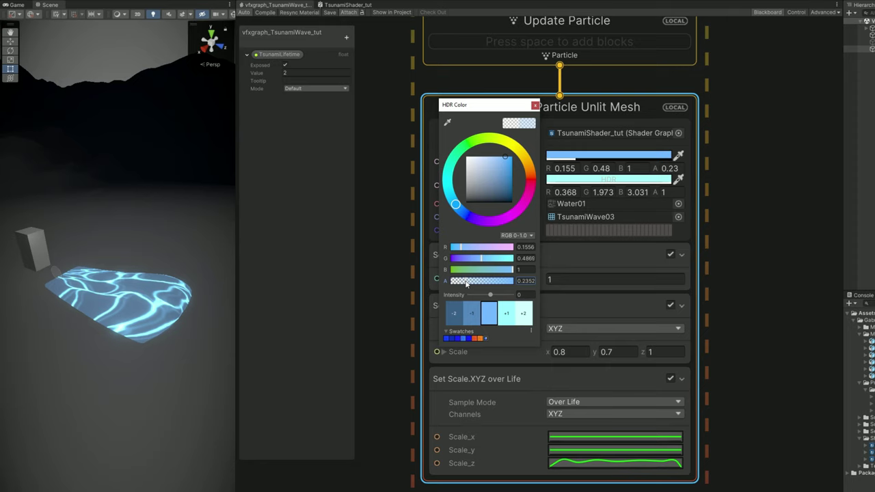
{"action": "left_click_drag", "start_coordinate": [554, 168], "coordinate": [612, 168]}
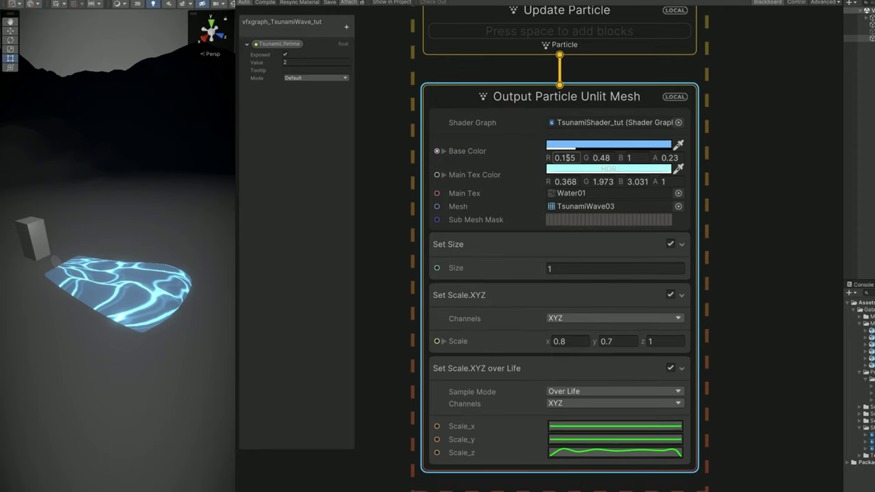
{"action": "type", "text": "0"}
{"action": "type", "text": "0.24"}
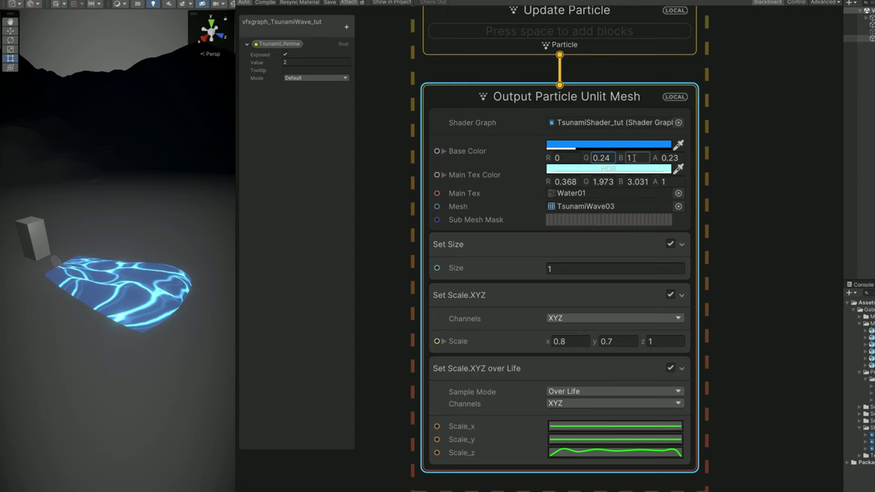
{"action": "left_click_drag", "start_coordinate": [102, 294], "coordinate": [147, 313], "text": "alt"}
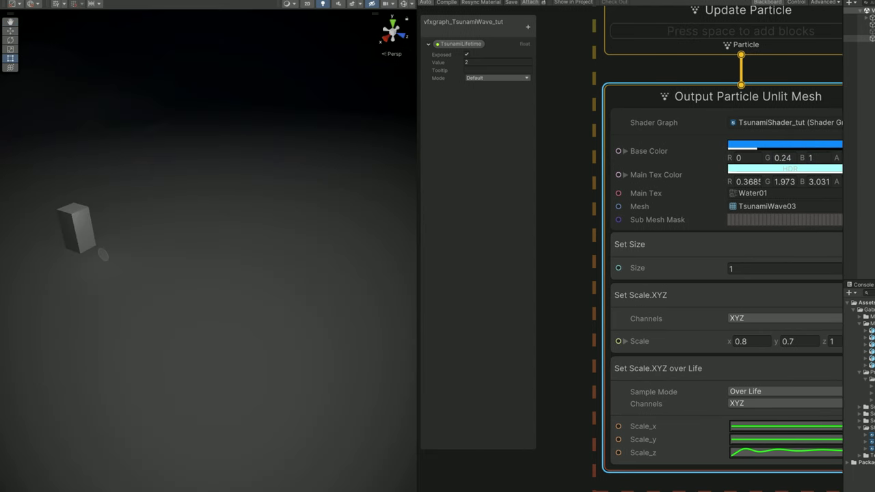
{"action": "left_click_drag", "start_coordinate": [316, 425], "coordinate": [356, 429], "text": "alt"}
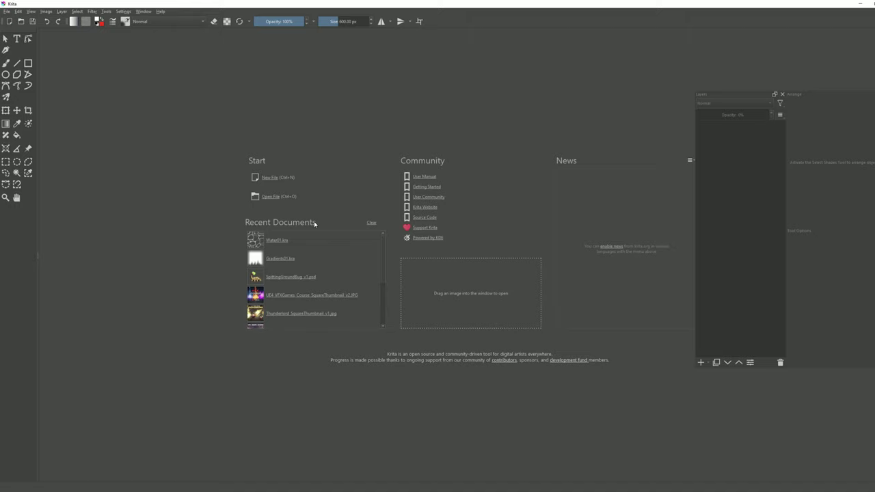
Switch to Krita and create a new 2048 by 2048 px document.
{"action": "key", "text": "ctrl+n"}
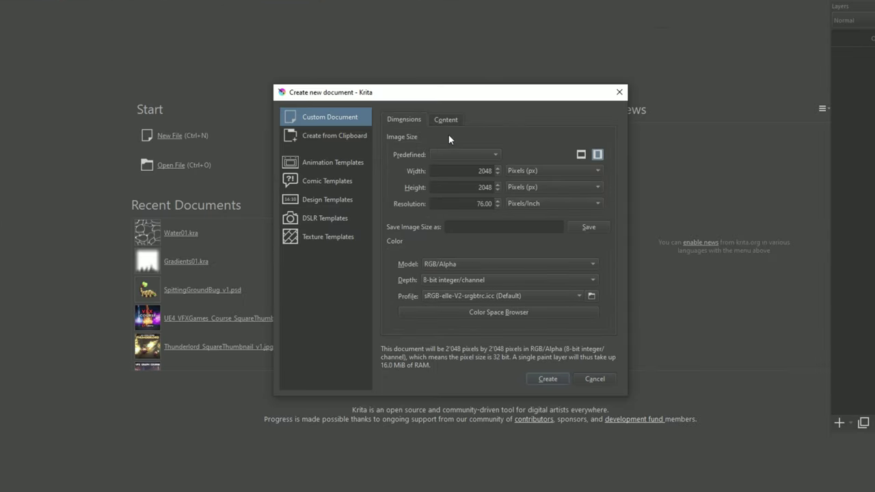
{"action": "key", "text": "Tab"}
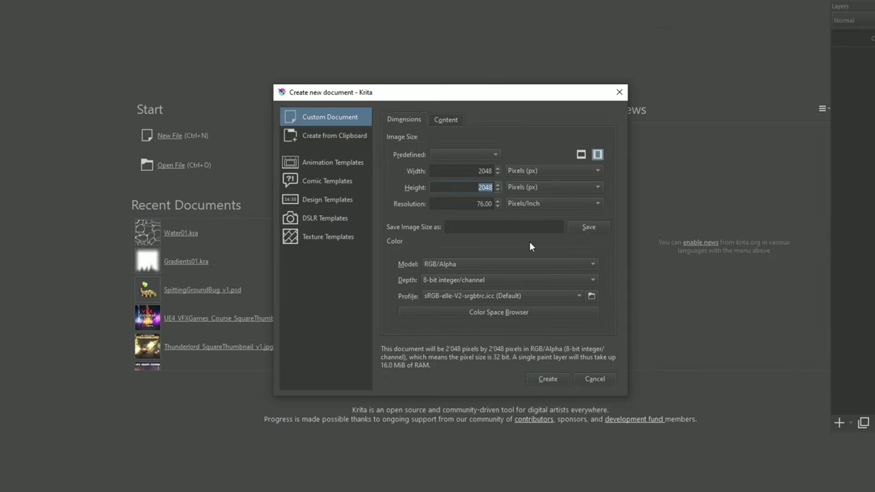
{"action": "left_click", "coordinate": [554, 380]}
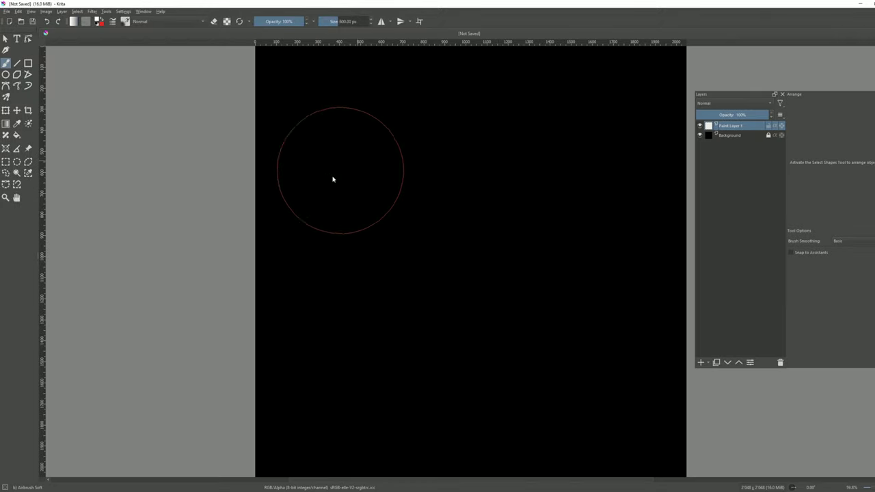
Use the Airbrush Soft brush with a white foreground colour and reduce its size to 14 px.
{"action": "scroll", "coordinate": [330, 279], "scroll_direction": "down", "scroll_amount": 1}
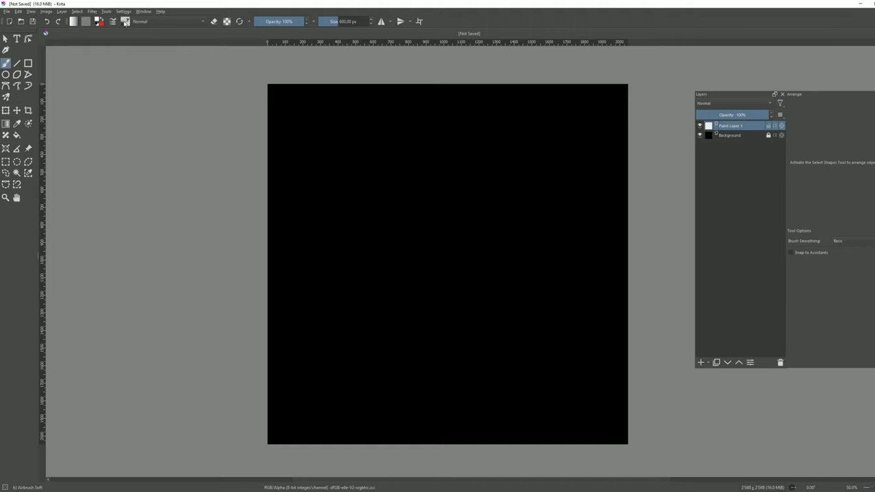
{"action": "left_click", "coordinate": [125, 22]}
{"action": "mouse_move", "coordinate": [195, 52]}
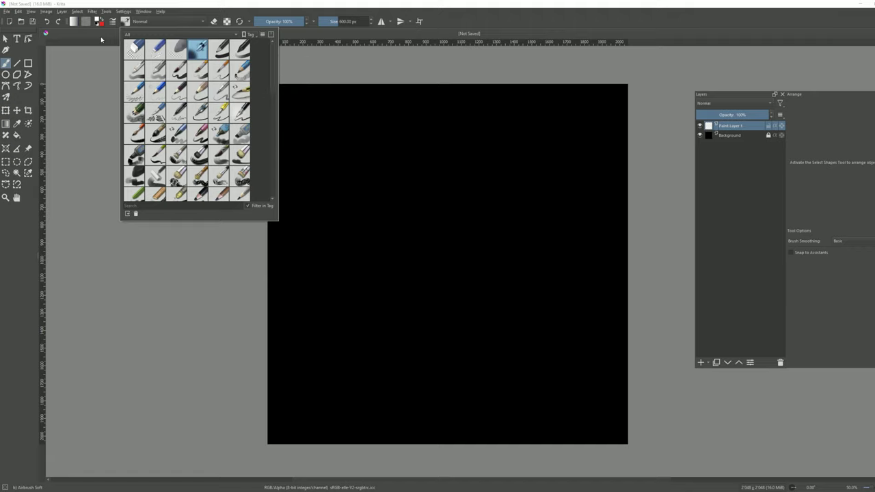
{"action": "left_click", "coordinate": [99, 26]}
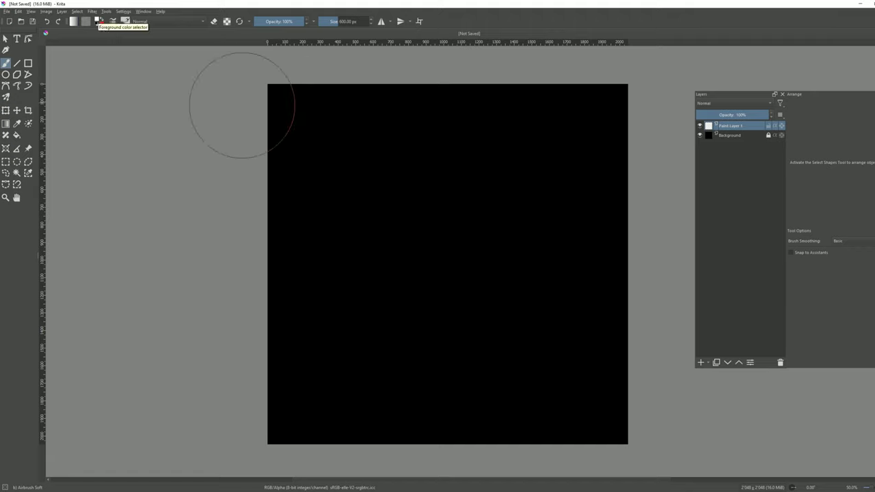
{"action": "key", "text": "bracketleft"}
{"action": "key", "text": "bracketleft"}
{"action": "key", "text": "bracketleft"}
{"action": "key", "text": "bracketleft"}
{"action": "key", "text": "bracketleft"}
{"action": "key", "text": "bracketleft"}
{"action": "key", "text": "bracketleft"}
{"action": "key", "text": "bracketleft"}
{"action": "key", "text": "bracketleft"}
{"action": "key", "text": "bracketleft"}
{"action": "key", "text": "bracketleft"}
{"action": "key", "text": "bracketleft"}
{"action": "key", "text": "bracketleft"}
{"action": "key", "text": "bracketleft"}
{"action": "key", "text": "bracketleft"}
{"action": "key", "text": "bracketleft"}
{"action": "key", "text": "bracketleft"}
{"action": "key", "text": "bracketleft"}
{"action": "key", "text": "bracketleft"}
{"action": "key", "text": "bracketleft"}
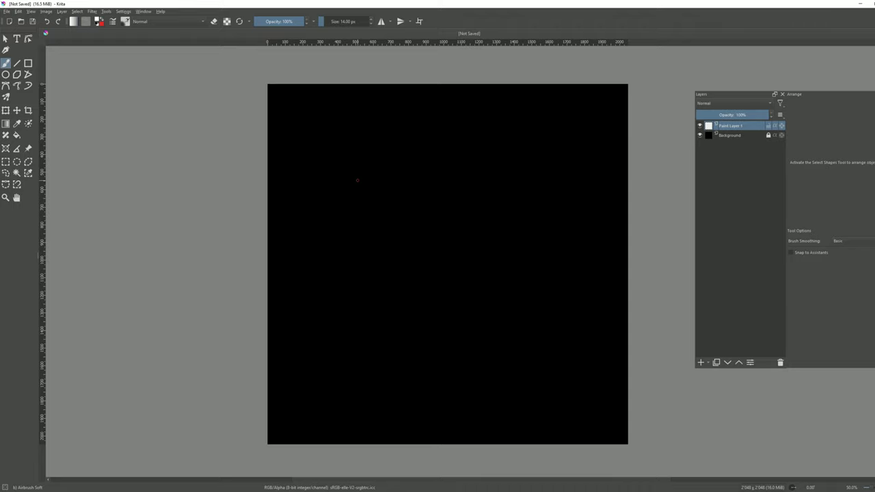
Enable wrap-around mode and paint outlines of separate circles and irregular bean shapes across the tiling canvas, including across its edges.
{"action": "key", "text": "w"}
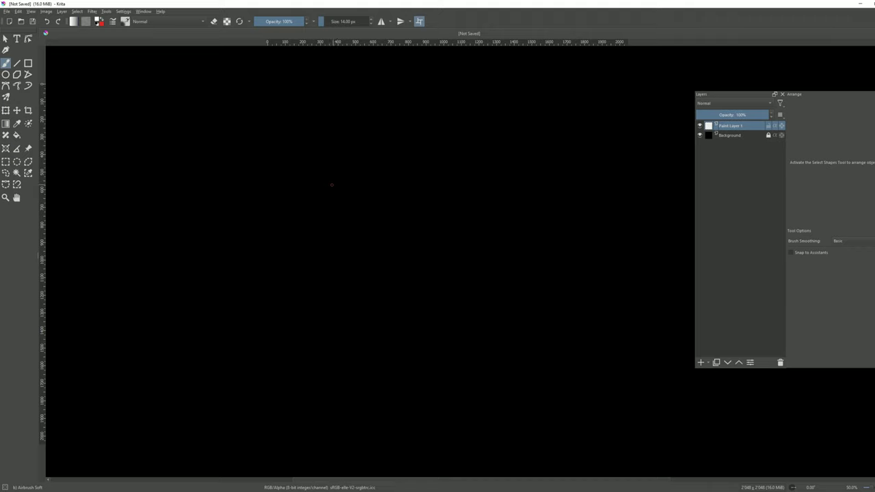
{"action": "mouse_move", "coordinate": [297, 188]}
{"action": "left_mouse_down"}
{"action": "mouse_move", "coordinate": [313, 173]}
{"action": "mouse_move", "coordinate": [329, 185]}
{"action": "mouse_move", "coordinate": [309, 203]}
{"action": "mouse_move", "coordinate": [296, 187]}
{"action": "left_mouse_up"}
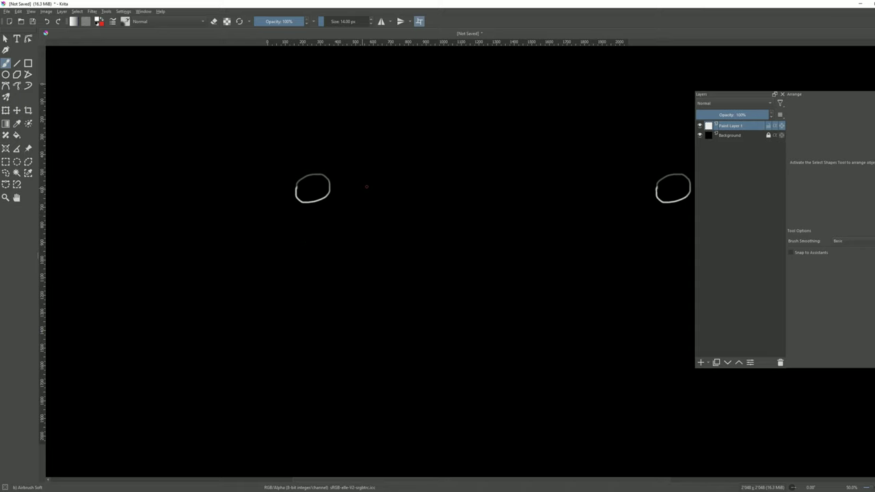
{"action": "mouse_move", "coordinate": [386, 187]}
{"action": "left_mouse_down"}
{"action": "mouse_move", "coordinate": [437, 181]}
{"action": "mouse_move", "coordinate": [461, 202]}
{"action": "mouse_move", "coordinate": [391, 215]}
{"action": "left_mouse_up"}
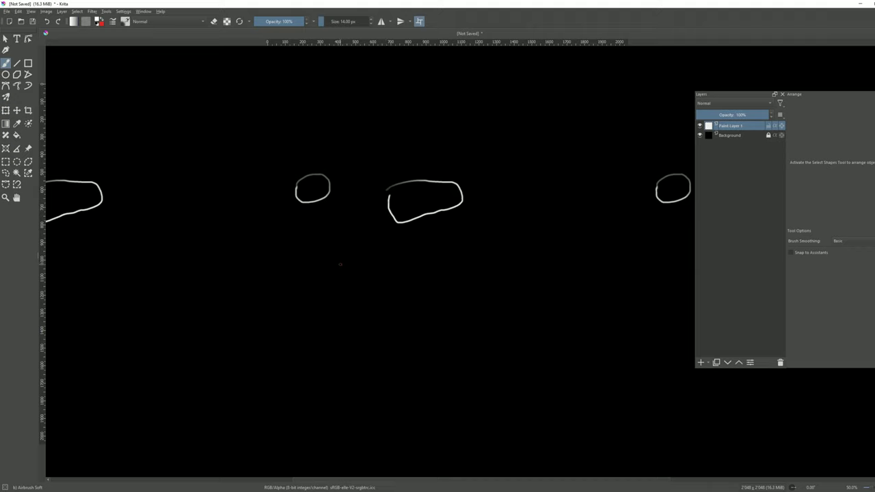
{"action": "mouse_move", "coordinate": [340, 264]}
{"action": "left_mouse_down"}
{"action": "mouse_move", "coordinate": [309, 310]}
{"action": "mouse_move", "coordinate": [370, 320]}
{"action": "mouse_move", "coordinate": [336, 265]}
{"action": "left_mouse_up"}
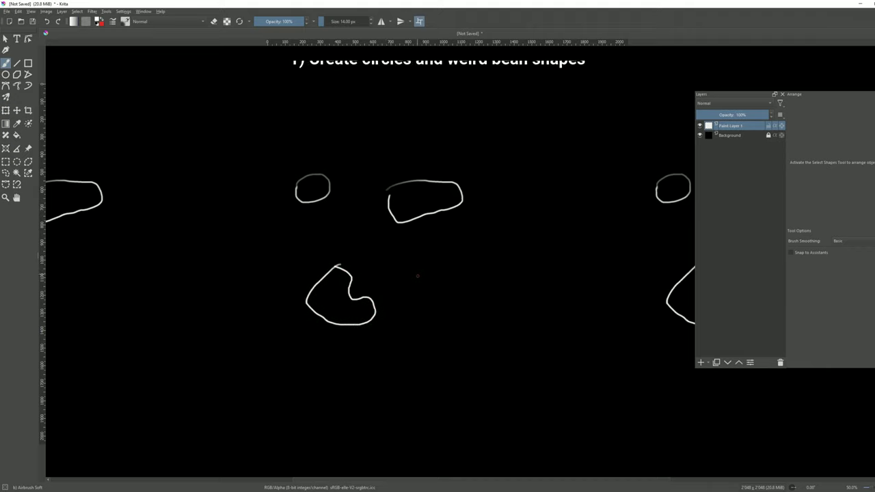
{"action": "mouse_move", "coordinate": [435, 280]}
{"action": "left_mouse_down"}
{"action": "mouse_move", "coordinate": [493, 306]}
{"action": "mouse_move", "coordinate": [438, 286]}
{"action": "left_mouse_up"}
{"action": "mouse_move", "coordinate": [486, 218]}
{"action": "left_mouse_down"}
{"action": "mouse_move", "coordinate": [483, 226]}
{"action": "mouse_move", "coordinate": [486, 216]}
{"action": "left_mouse_up"}
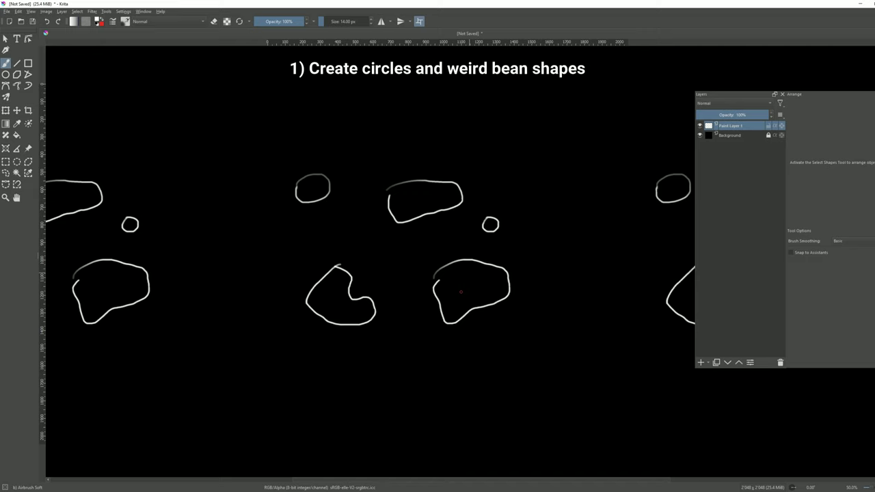
{"action": "mouse_move", "coordinate": [378, 360]}
{"action": "left_mouse_down"}
{"action": "mouse_move", "coordinate": [445, 368]}
{"action": "mouse_move", "coordinate": [374, 377]}
{"action": "left_mouse_up"}
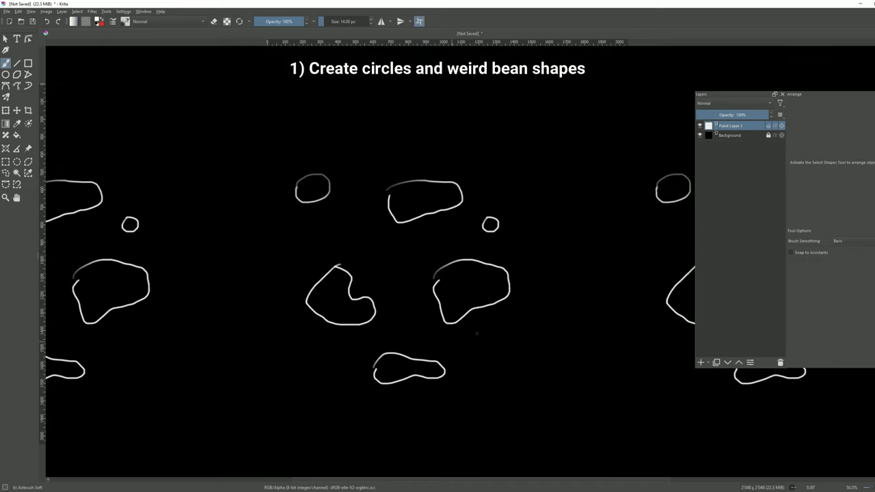
{"action": "mouse_move", "coordinate": [514, 360]}
{"action": "left_mouse_down"}
{"action": "mouse_move", "coordinate": [531, 351]}
{"action": "mouse_move", "coordinate": [595, 376]}
{"action": "mouse_move", "coordinate": [503, 375]}
{"action": "mouse_move", "coordinate": [518, 357]}
{"action": "left_mouse_up"}
{"action": "mouse_move", "coordinate": [538, 175]}
{"action": "left_mouse_down"}
{"action": "mouse_move", "coordinate": [599, 111]}
{"action": "mouse_move", "coordinate": [571, 229]}
{"action": "mouse_move", "coordinate": [533, 193]}
{"action": "mouse_move", "coordinate": [535, 166]}
{"action": "mouse_move", "coordinate": [547, 158]}
{"action": "left_mouse_up"}
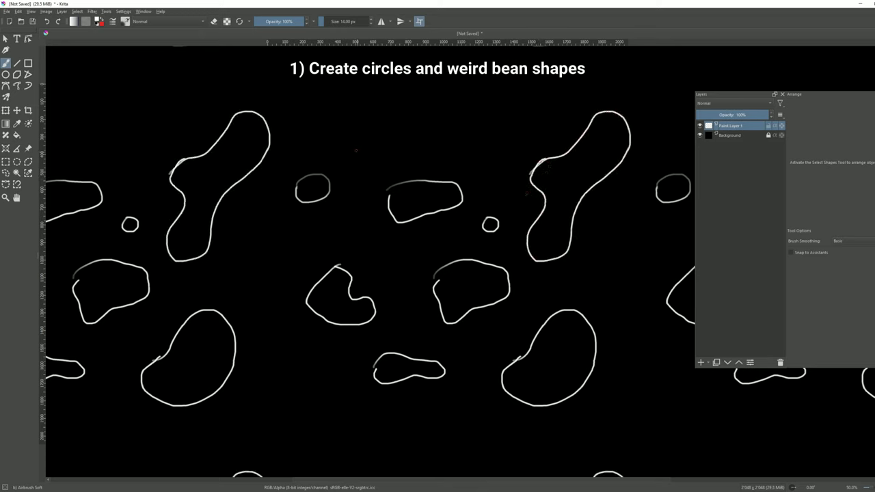
{"action": "mouse_move", "coordinate": [341, 125]}
{"action": "left_mouse_down"}
{"action": "mouse_move", "coordinate": [380, 146]}
{"action": "mouse_move", "coordinate": [444, 93]}
{"action": "mouse_move", "coordinate": [347, 116]}
{"action": "left_mouse_up"}
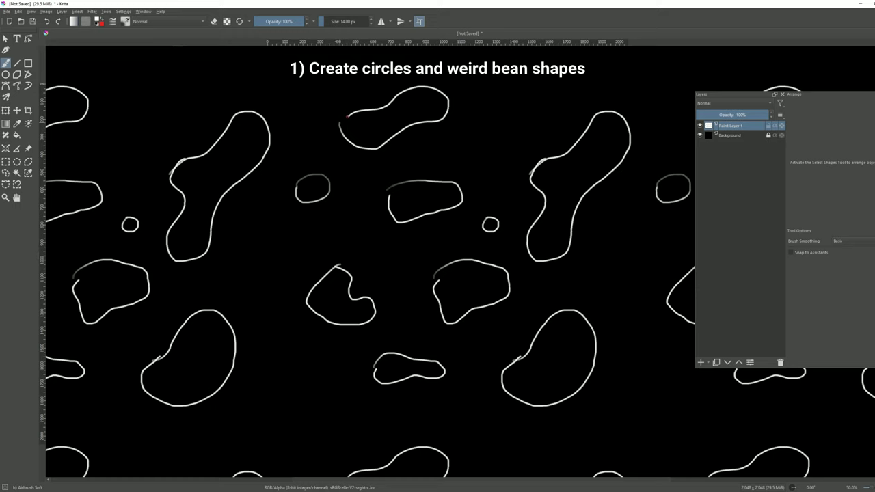
{"action": "key", "text": "w"}
{"action": "key", "text": "w"}
{"action": "key", "text": "w"}
{"action": "key", "text": "w"}
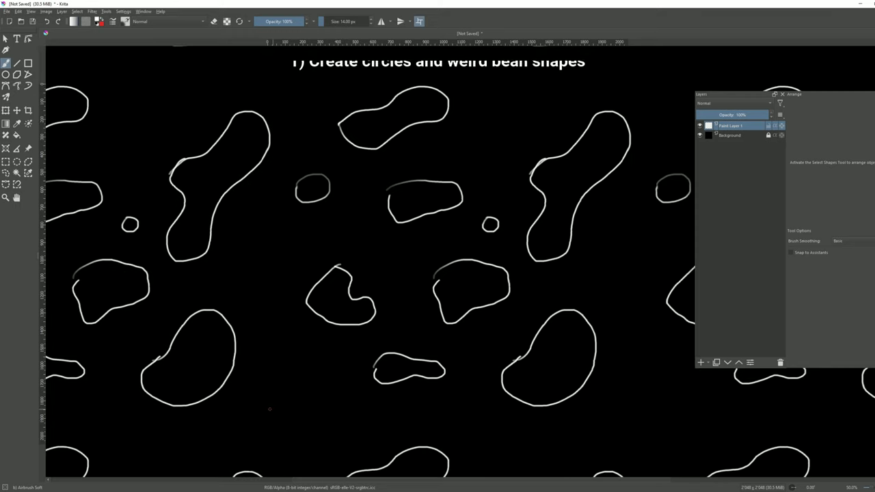
{"action": "mouse_move", "coordinate": [250, 419]}
{"action": "left_mouse_down"}
{"action": "mouse_move", "coordinate": [260, 408]}
{"action": "mouse_move", "coordinate": [331, 417]}
{"action": "mouse_move", "coordinate": [321, 463]}
{"action": "mouse_move", "coordinate": [253, 439]}
{"action": "mouse_move", "coordinate": [250, 420]}
{"action": "left_mouse_up"}
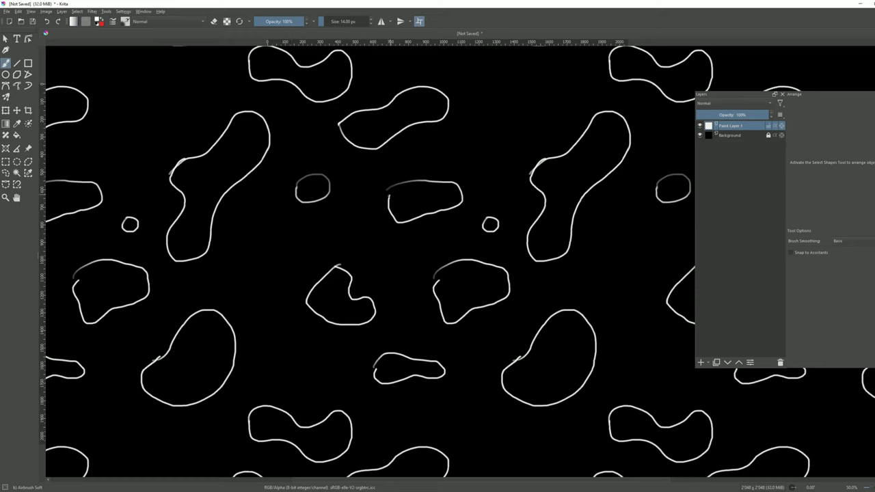
Connect the separate outlines with thin curved white lines, forming a continuous web across the tiling canvas.
{"action": "left_click_drag", "start_coordinate": [391, 189], "coordinate": [424, 182]}
{"action": "left_click_drag", "start_coordinate": [383, 148], "coordinate": [413, 181]}
{"action": "left_click_drag", "start_coordinate": [463, 194], "coordinate": [532, 187]}
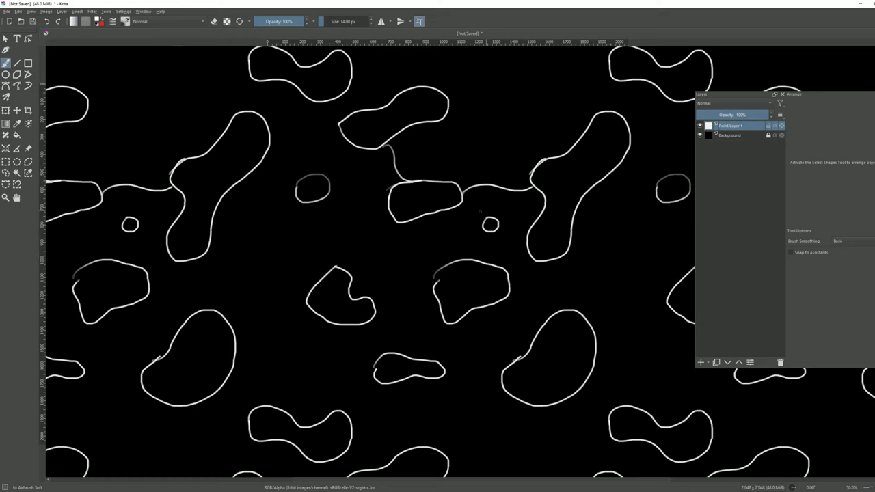
{"action": "left_click_drag", "start_coordinate": [482, 227], "coordinate": [445, 265]}
{"action": "key", "text": "ctrl+z"}
{"action": "left_click_drag", "start_coordinate": [455, 214], "coordinate": [469, 258]}
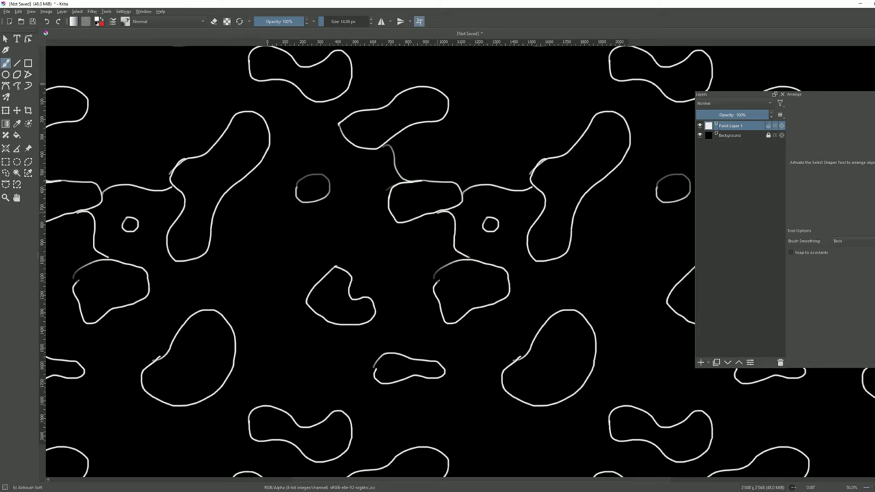
{"action": "mouse_move", "coordinate": [450, 101]}
{"action": "left_mouse_down"}
{"action": "mouse_move", "coordinate": [537, 152]}
{"action": "mouse_move", "coordinate": [571, 152]}
{"action": "left_mouse_up"}
{"action": "left_click_drag", "start_coordinate": [446, 323], "coordinate": [434, 360]}
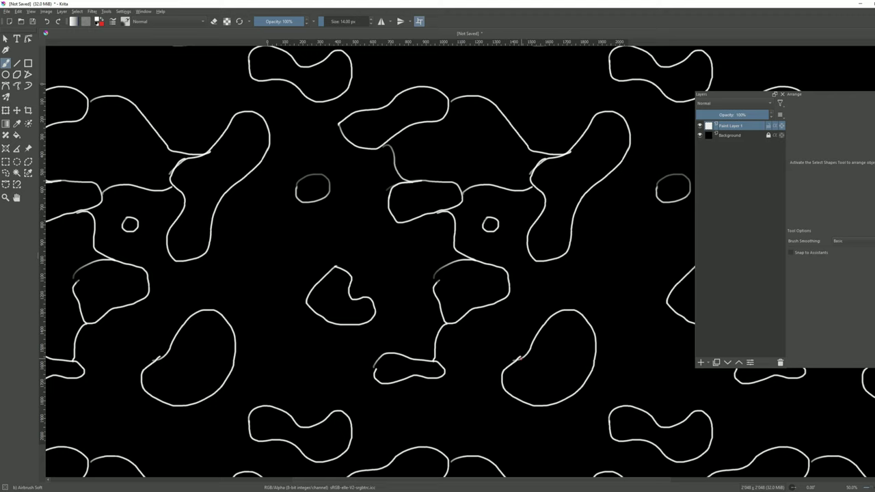
{"action": "left_click_drag", "start_coordinate": [517, 358], "coordinate": [579, 390]}
{"action": "mouse_move", "coordinate": [570, 153]}
{"action": "left_mouse_down"}
{"action": "mouse_move", "coordinate": [620, 161]}
{"action": "mouse_move", "coordinate": [654, 198]}
{"action": "left_mouse_up"}
{"action": "left_click_drag", "start_coordinate": [568, 251], "coordinate": [567, 311]}
{"action": "key", "text": "ctrl+z"}
{"action": "mouse_move", "coordinate": [573, 222]}
{"action": "left_mouse_down"}
{"action": "mouse_move", "coordinate": [619, 290]}
{"action": "mouse_move", "coordinate": [692, 293]}
{"action": "left_mouse_up"}
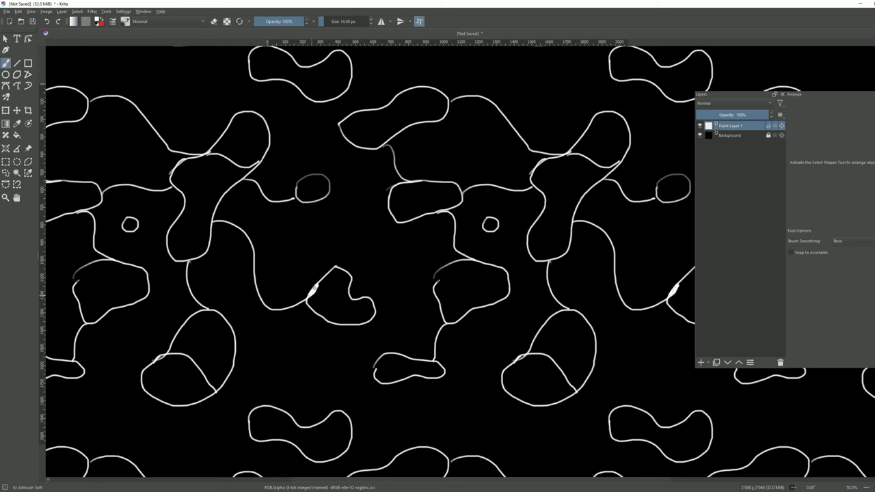
{"action": "mouse_move", "coordinate": [315, 288]}
{"action": "left_mouse_down"}
{"action": "mouse_move", "coordinate": [280, 376]}
{"action": "mouse_move", "coordinate": [294, 419]}
{"action": "left_mouse_up"}
{"action": "left_click_drag", "start_coordinate": [342, 328], "coordinate": [336, 412]}
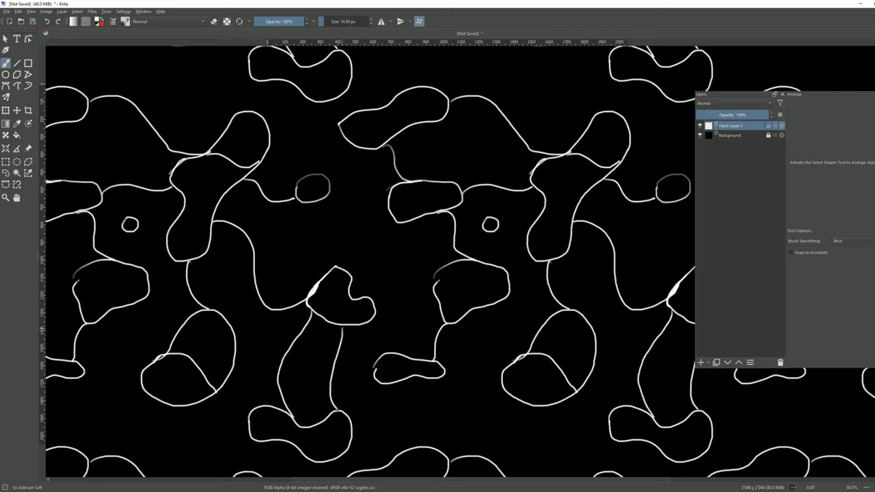
{"action": "key", "text": "ctrl+z"}
{"action": "left_click_drag", "start_coordinate": [375, 328], "coordinate": [385, 355]}
{"action": "left_click_drag", "start_coordinate": [399, 218], "coordinate": [347, 273]}
{"action": "left_click_drag", "start_coordinate": [367, 152], "coordinate": [331, 194]}
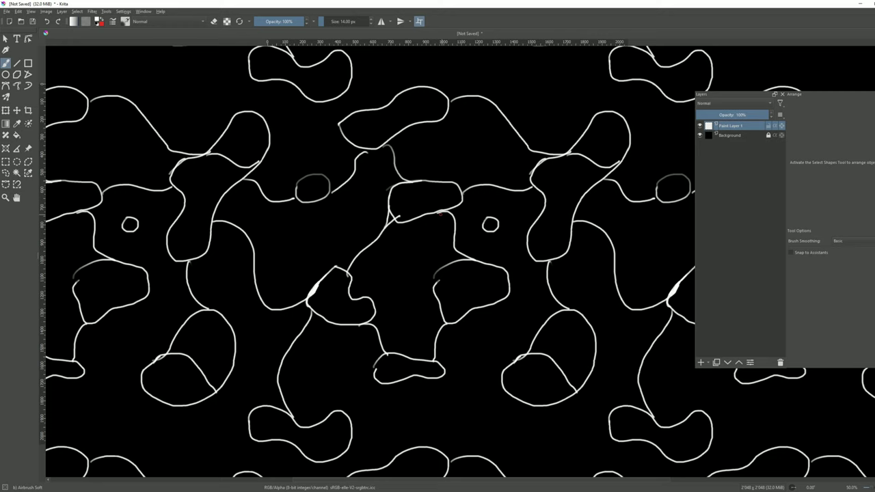
Add short diagonal strokes across the corners where lines meet, outlining small triangles at the junctions.
{"action": "left_click_drag", "start_coordinate": [455, 223], "coordinate": [463, 204]}
{"action": "left_click_drag", "start_coordinate": [80, 308], "coordinate": [76, 335]}
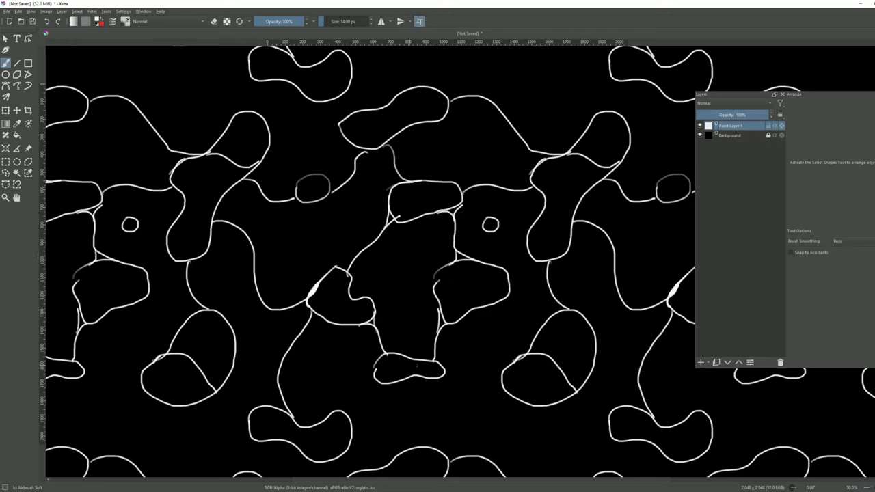
{"action": "left_click_drag", "start_coordinate": [417, 363], "coordinate": [426, 376]}
{"action": "mouse_move", "coordinate": [128, 306]}
{"action": "left_mouse_down"}
{"action": "mouse_move", "coordinate": [162, 356]}
{"action": "mouse_move", "coordinate": [154, 322]}
{"action": "left_mouse_up"}
{"action": "left_click_drag", "start_coordinate": [180, 266], "coordinate": [186, 281]}
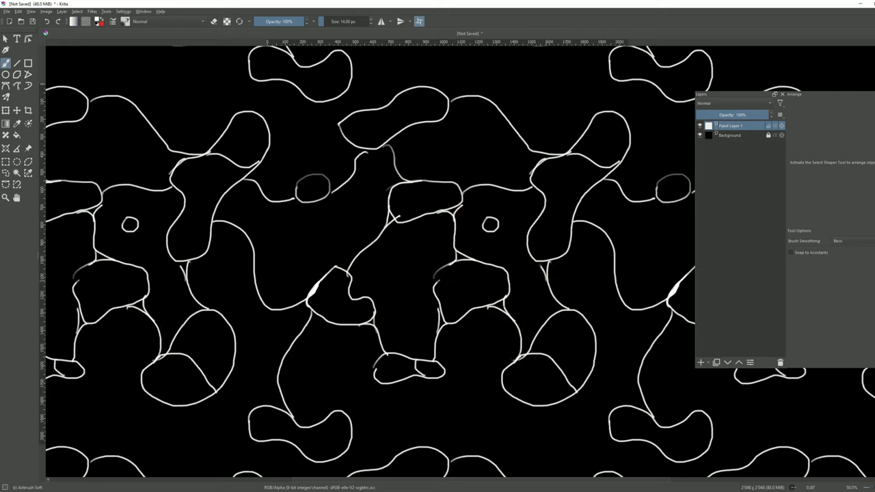
{"action": "key", "text": "ctrl+z"}
{"action": "left_click_drag", "start_coordinate": [549, 288], "coordinate": [537, 261]}
{"action": "key", "text": "ctrl+z"}
{"action": "mouse_move", "coordinate": [598, 226]}
{"action": "left_mouse_down"}
{"action": "mouse_move", "coordinate": [584, 192]}
{"action": "mouse_move", "coordinate": [619, 166]}
{"action": "left_mouse_up"}
{"action": "key", "text": "ctrl+z"}
{"action": "key", "text": "ctrl+z"}
{"action": "mouse_move", "coordinate": [676, 316]}
{"action": "left_mouse_down"}
{"action": "mouse_move", "coordinate": [638, 309]}
{"action": "mouse_move", "coordinate": [649, 307]}
{"action": "left_mouse_up"}
{"action": "key", "text": "ctrl+z"}
{"action": "left_click_drag", "start_coordinate": [638, 379], "coordinate": [612, 411]}
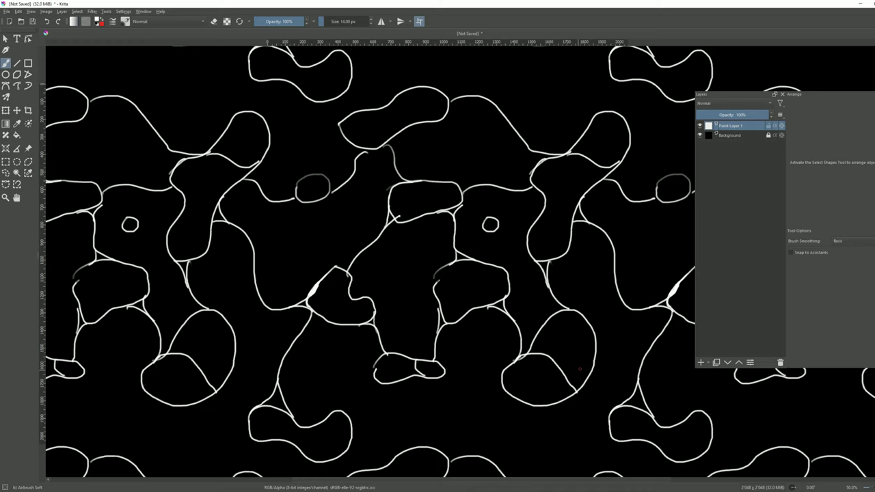
Link the lower bean, the small oblong shape and the remaining loose shapes with curved lines, adding small corner strokes at their junctions.
{"action": "left_click_drag", "start_coordinate": [592, 369], "coordinate": [635, 375]}
{"action": "key", "text": "ctrl+z"}
{"action": "left_click_drag", "start_coordinate": [597, 354], "coordinate": [642, 365]}
{"action": "left_click_drag", "start_coordinate": [558, 367], "coordinate": [585, 380]}
{"action": "left_click_drag", "start_coordinate": [416, 370], "coordinate": [407, 378]}
{"action": "mouse_move", "coordinate": [397, 384]}
{"action": "left_mouse_down"}
{"action": "mouse_move", "coordinate": [428, 442]}
{"action": "mouse_move", "coordinate": [350, 415]}
{"action": "left_mouse_up"}
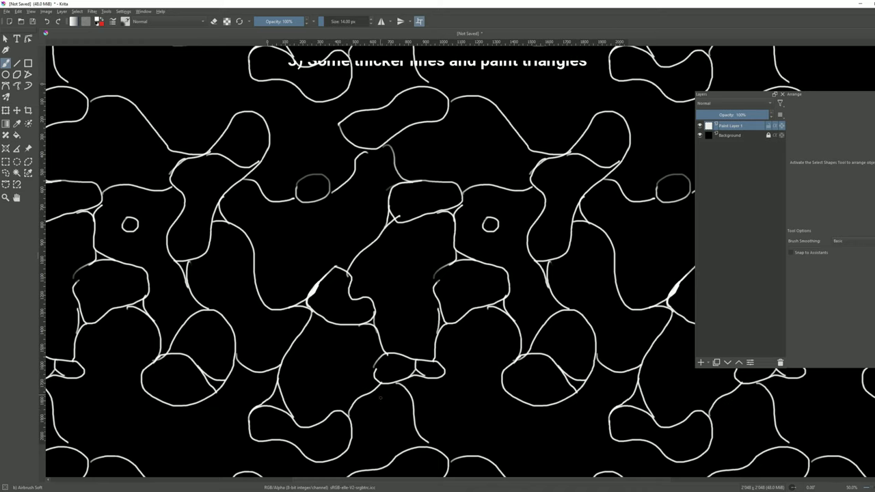
{"action": "key", "text": "w"}
{"action": "key", "text": "w"}
{"action": "left_click_drag", "start_coordinate": [505, 388], "coordinate": [476, 454]}
{"action": "left_click_drag", "start_coordinate": [407, 383], "coordinate": [410, 394]}
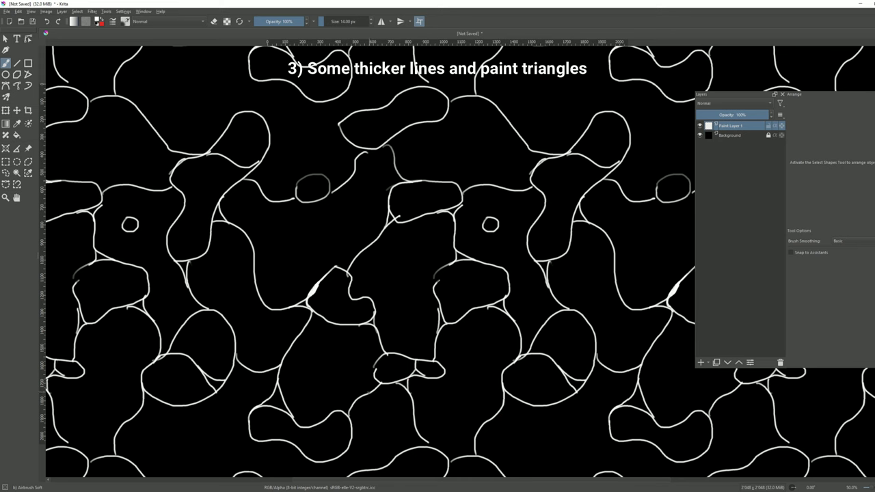
Enlarge the brush to 28.59 px, thicken lines around the small oblong shape, and fill the junction triangles around and below it.
{"action": "scroll", "coordinate": [417, 360], "scroll_direction": "up", "scroll_amount": 1}
{"action": "mouse_move", "coordinate": [376, 443]}
{"action": "middle_mouse_down"}
{"action": "mouse_move", "coordinate": [416, 360]}
{"action": "mouse_move", "coordinate": [400, 271]}
{"action": "middle_mouse_up"}
{"action": "left_click_drag", "start_coordinate": [400, 205], "coordinate": [408, 205], "text": "shift"}
{"action": "mouse_move", "coordinate": [398, 175]}
{"action": "left_mouse_down"}
{"action": "mouse_move", "coordinate": [399, 162]}
{"action": "mouse_move", "coordinate": [467, 150]}
{"action": "mouse_move", "coordinate": [482, 134]}
{"action": "left_mouse_up"}
{"action": "left_click_drag", "start_coordinate": [487, 79], "coordinate": [485, 130]}
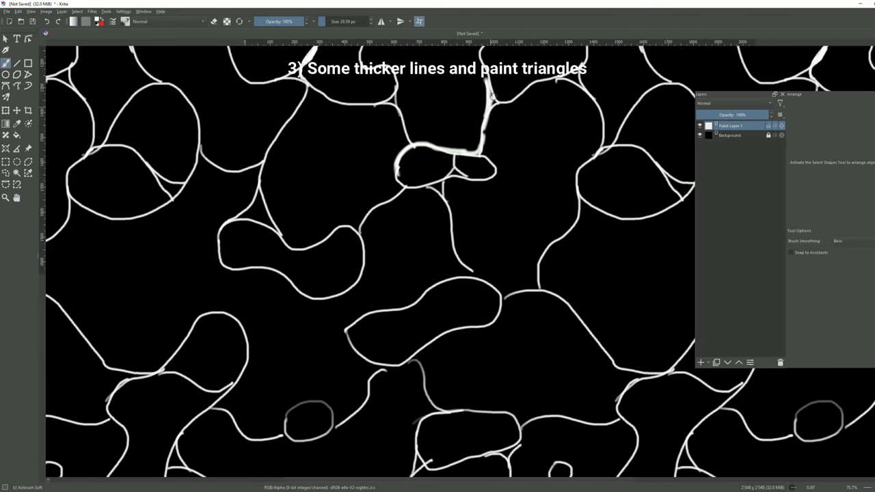
{"action": "mouse_move", "coordinate": [491, 96]}
{"action": "left_mouse_down"}
{"action": "mouse_move", "coordinate": [581, 78]}
{"action": "mouse_move", "coordinate": [540, 82]}
{"action": "left_mouse_up"}
{"action": "mouse_move", "coordinate": [398, 92]}
{"action": "left_mouse_down"}
{"action": "mouse_move", "coordinate": [390, 103]}
{"action": "mouse_move", "coordinate": [412, 141]}
{"action": "left_mouse_up"}
{"action": "mouse_move", "coordinate": [396, 171]}
{"action": "left_mouse_down"}
{"action": "mouse_move", "coordinate": [376, 208]}
{"action": "mouse_move", "coordinate": [392, 197]}
{"action": "left_mouse_up"}
{"action": "mouse_move", "coordinate": [454, 168]}
{"action": "left_mouse_down"}
{"action": "mouse_move", "coordinate": [471, 179]}
{"action": "mouse_move", "coordinate": [443, 197]}
{"action": "left_mouse_up"}
{"action": "left_click_drag", "start_coordinate": [456, 253], "coordinate": [432, 290]}
{"action": "left_click_drag", "start_coordinate": [450, 217], "coordinate": [453, 275]}
{"action": "mouse_move", "coordinate": [507, 296]}
{"action": "left_mouse_down"}
{"action": "mouse_move", "coordinate": [551, 250]}
{"action": "mouse_move", "coordinate": [547, 292]}
{"action": "left_mouse_up"}
{"action": "left_click_drag", "start_coordinate": [548, 293], "coordinate": [504, 298]}
{"action": "left_click_drag", "start_coordinate": [537, 265], "coordinate": [529, 286]}
{"action": "left_click_drag", "start_coordinate": [545, 293], "coordinate": [562, 295]}
{"action": "left_click_drag", "start_coordinate": [521, 290], "coordinate": [420, 293]}
{"action": "mouse_move", "coordinate": [281, 236]}
{"action": "left_mouse_down"}
{"action": "mouse_move", "coordinate": [257, 186]}
{"action": "mouse_move", "coordinate": [264, 220]}
{"action": "left_mouse_up"}
{"action": "left_click_drag", "start_coordinate": [206, 142], "coordinate": [188, 203]}
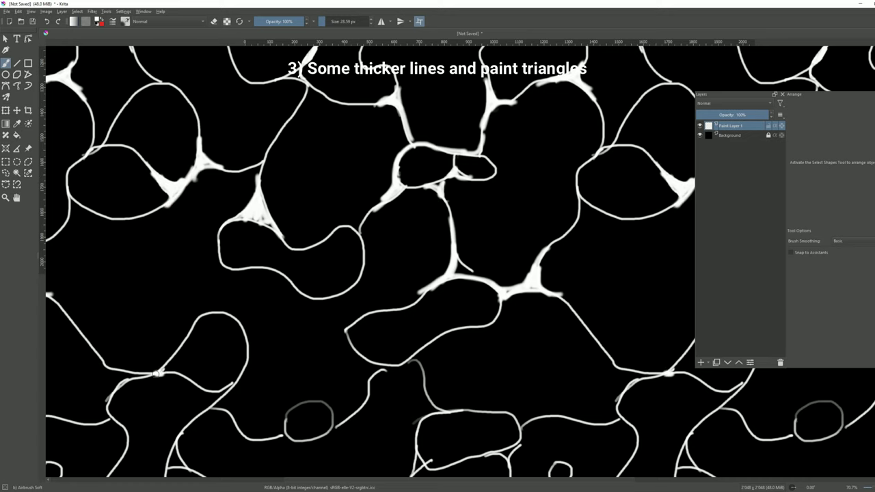
Thicken selected lines and fill the junction triangles across the remaining parts of the web, leaving other lines thin.
{"action": "left_click_drag", "start_coordinate": [157, 374], "coordinate": [240, 374]}
{"action": "mouse_move", "coordinate": [232, 387]}
{"action": "left_mouse_down"}
{"action": "mouse_move", "coordinate": [216, 409]}
{"action": "mouse_move", "coordinate": [235, 416]}
{"action": "left_mouse_up"}
{"action": "left_click_drag", "start_coordinate": [291, 409], "coordinate": [270, 438]}
{"action": "left_click_drag", "start_coordinate": [363, 358], "coordinate": [374, 382]}
{"action": "mouse_move", "coordinate": [372, 373]}
{"action": "left_mouse_down"}
{"action": "mouse_move", "coordinate": [390, 368]}
{"action": "mouse_move", "coordinate": [319, 436]}
{"action": "left_mouse_up"}
{"action": "left_click_drag", "start_coordinate": [326, 401], "coordinate": [349, 335]}
{"action": "left_click_drag", "start_coordinate": [236, 436], "coordinate": [276, 438]}
{"action": "left_click_drag", "start_coordinate": [413, 360], "coordinate": [424, 422]}
{"action": "left_click_drag", "start_coordinate": [424, 387], "coordinate": [443, 410]}
{"action": "middle_click_drag", "start_coordinate": [443, 443], "coordinate": [434, 310]}
{"action": "mouse_move", "coordinate": [422, 329]}
{"action": "left_mouse_down"}
{"action": "mouse_move", "coordinate": [406, 343]}
{"action": "mouse_move", "coordinate": [430, 335]}
{"action": "left_mouse_up"}
{"action": "mouse_move", "coordinate": [413, 287]}
{"action": "left_mouse_down"}
{"action": "mouse_move", "coordinate": [407, 320]}
{"action": "mouse_move", "coordinate": [429, 333]}
{"action": "mouse_move", "coordinate": [499, 320]}
{"action": "mouse_move", "coordinate": [509, 281]}
{"action": "left_mouse_up"}
{"action": "left_click_drag", "start_coordinate": [495, 321], "coordinate": [498, 352]}
{"action": "mouse_move", "coordinate": [332, 398]}
{"action": "left_mouse_down"}
{"action": "mouse_move", "coordinate": [359, 381]}
{"action": "mouse_move", "coordinate": [340, 401]}
{"action": "mouse_move", "coordinate": [356, 415]}
{"action": "left_mouse_up"}
{"action": "key", "text": "ctrl+z"}
{"action": "left_click_drag", "start_coordinate": [354, 425], "coordinate": [378, 446]}
{"action": "left_click_drag", "start_coordinate": [470, 443], "coordinate": [502, 373]}
{"action": "mouse_move", "coordinate": [547, 349]}
{"action": "middle_mouse_down"}
{"action": "mouse_move", "coordinate": [502, 298]}
{"action": "mouse_move", "coordinate": [352, 297]}
{"action": "middle_mouse_up"}
{"action": "mouse_move", "coordinate": [402, 238]}
{"action": "left_mouse_down"}
{"action": "mouse_move", "coordinate": [417, 212]}
{"action": "mouse_move", "coordinate": [423, 238]}
{"action": "left_mouse_up"}
{"action": "mouse_move", "coordinate": [419, 223]}
{"action": "left_mouse_down"}
{"action": "mouse_move", "coordinate": [436, 196]}
{"action": "mouse_move", "coordinate": [454, 192]}
{"action": "left_mouse_up"}
{"action": "mouse_move", "coordinate": [486, 248]}
{"action": "left_mouse_down"}
{"action": "mouse_move", "coordinate": [473, 282]}
{"action": "mouse_move", "coordinate": [515, 300]}
{"action": "left_mouse_up"}
{"action": "left_click_drag", "start_coordinate": [471, 287], "coordinate": [435, 365]}
{"action": "left_click_drag", "start_coordinate": [418, 338], "coordinate": [435, 374]}
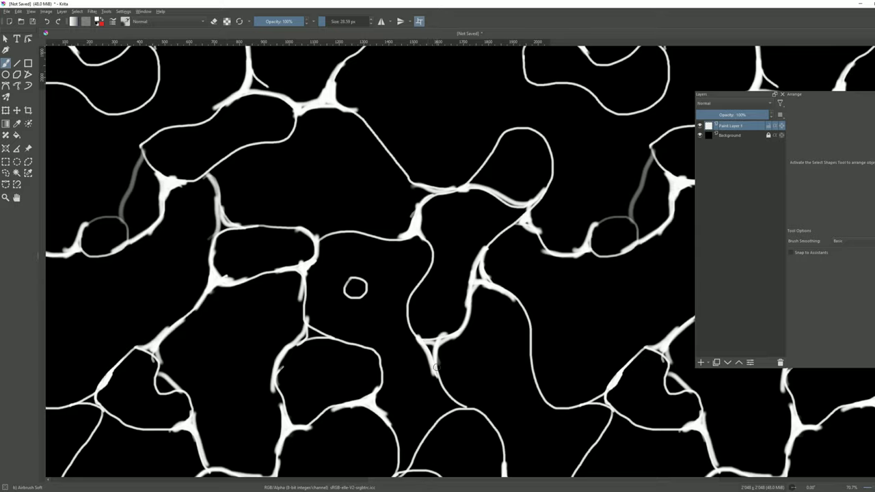
{"action": "mouse_move", "coordinate": [449, 339]}
{"action": "left_mouse_down"}
{"action": "mouse_move", "coordinate": [439, 380]}
{"action": "mouse_move", "coordinate": [470, 410]}
{"action": "left_mouse_up"}
{"action": "left_click_drag", "start_coordinate": [456, 405], "coordinate": [437, 422]}
{"action": "left_click_drag", "start_coordinate": [516, 227], "coordinate": [485, 264]}
Turn off wrap-around mode, duplicate Paint Layer 1 and hide the original layer.
{"action": "scroll", "coordinate": [471, 269], "scroll_direction": "down", "scroll_amount": 4}
{"action": "key", "text": "w"}
{"action": "scroll", "coordinate": [422, 311], "scroll_direction": "up", "scroll_amount": 2}
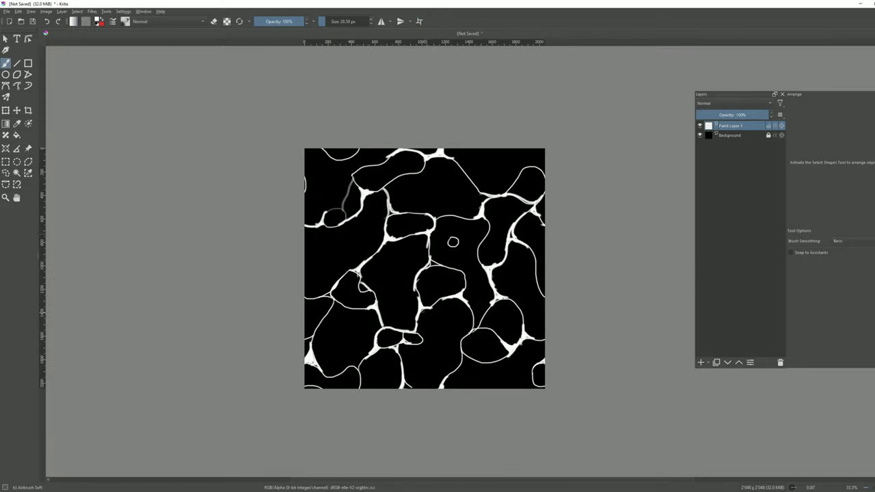
{"action": "key", "text": "w"}
{"action": "key", "text": "w"}
{"action": "scroll", "coordinate": [423, 254], "scroll_direction": "up", "scroll_amount": 1}
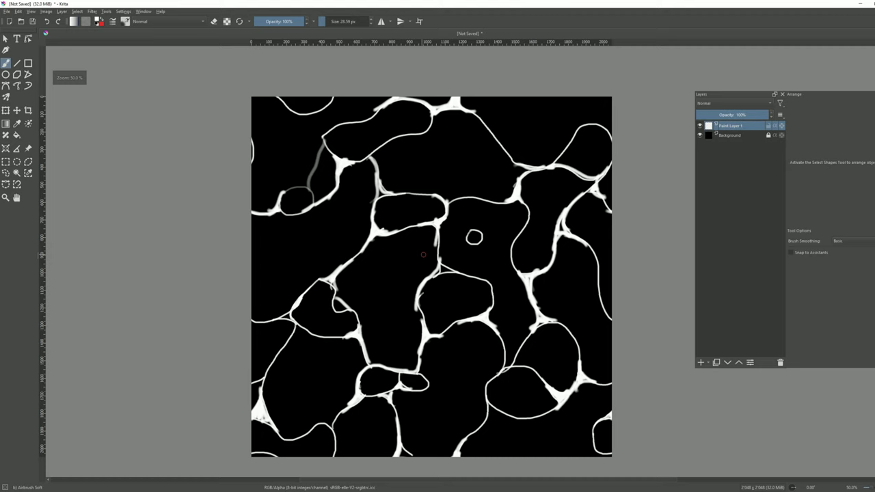
{"action": "right_click", "coordinate": [745, 130]}
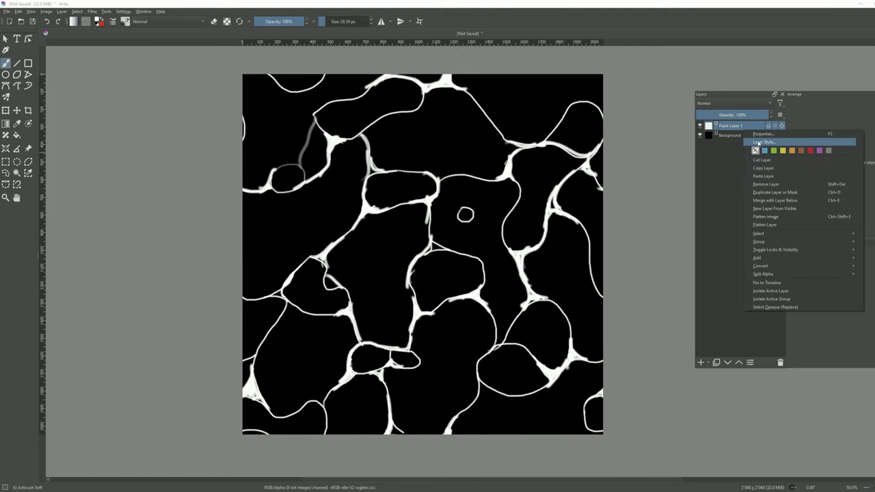
{"action": "left_click", "coordinate": [766, 192]}
{"action": "left_click", "coordinate": [700, 136]}
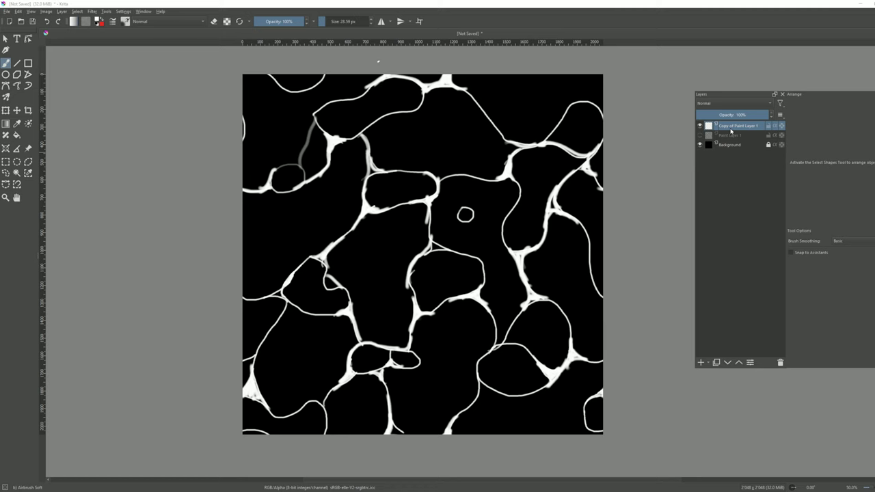
With wrap-around mode on, apply a Motion Blur to the copied layer with an angle of 270° and a length of 30.
{"action": "key", "text": "w"}
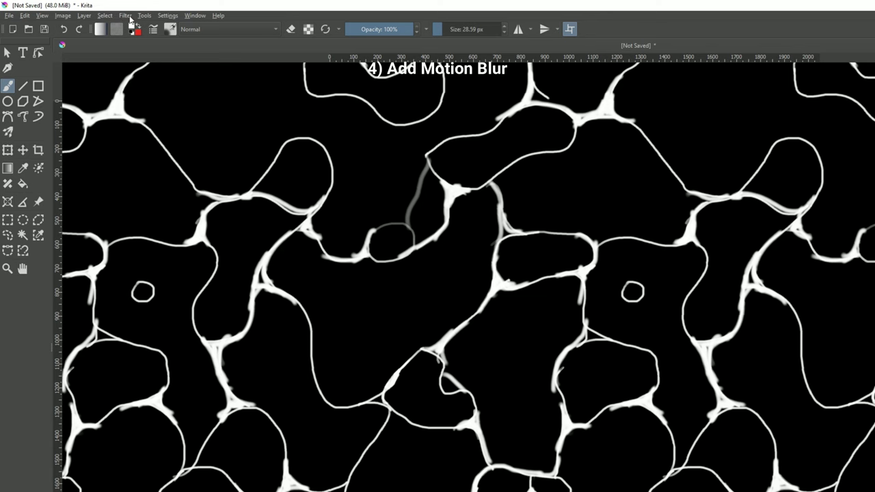
{"action": "left_click", "coordinate": [127, 16]}
{"action": "mouse_move", "coordinate": [166, 73]}
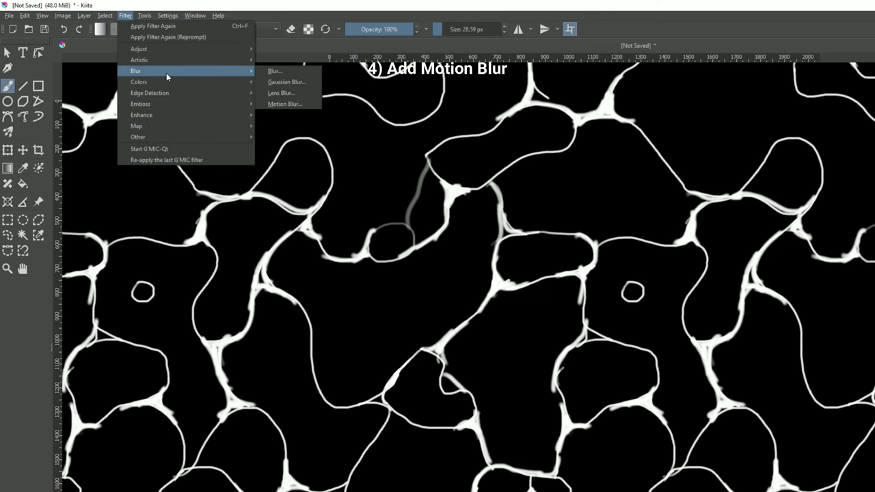
{"action": "left_click", "coordinate": [285, 104]}
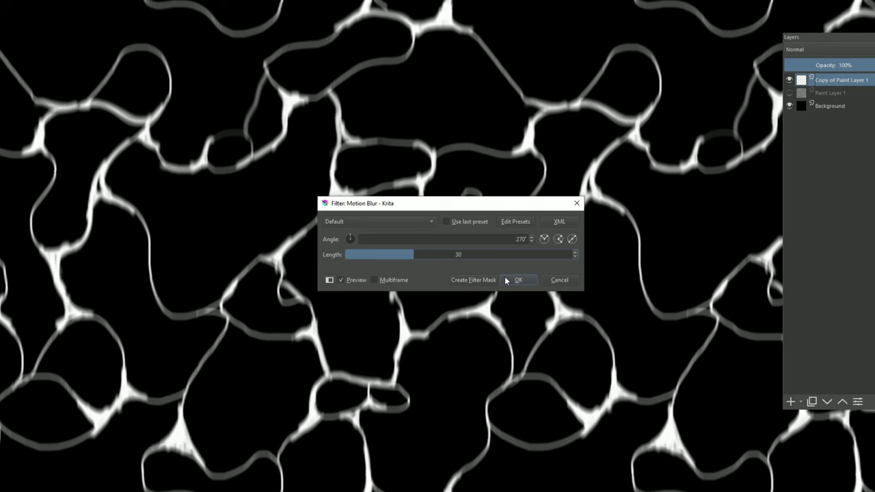
{"action": "left_click", "coordinate": [506, 280]}
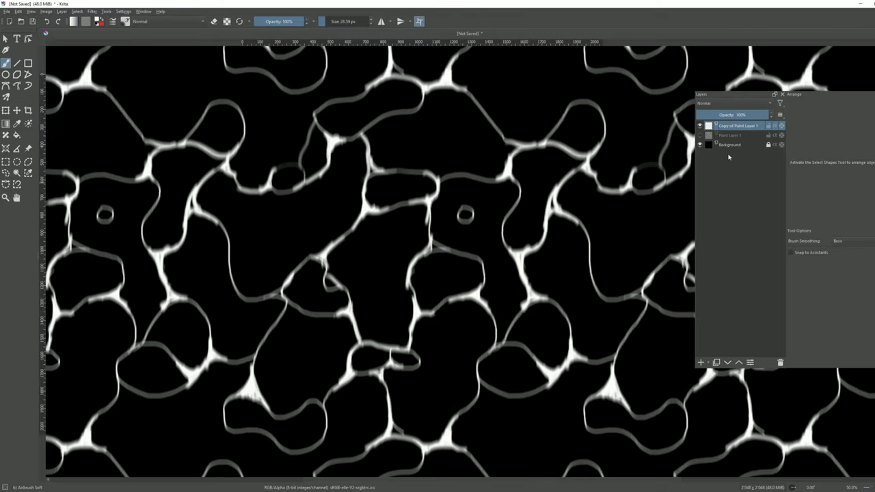
Give the blurred layer an Outer Glow layer style with Normal blend mode, 35% opacity and a size of 105 px.
{"action": "right_click", "coordinate": [742, 129]}
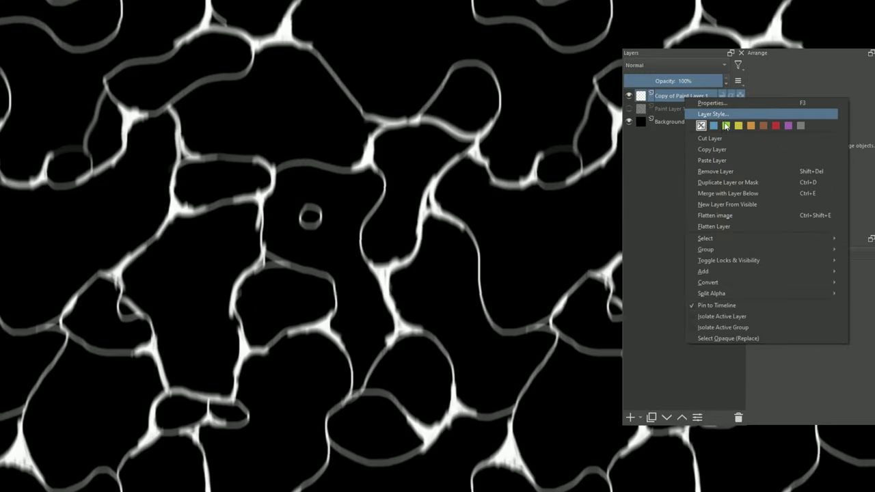
{"action": "left_click", "coordinate": [727, 115]}
{"action": "left_click_drag", "start_coordinate": [262, 74], "coordinate": [599, 78]}
{"action": "left_click", "coordinate": [435, 133]}
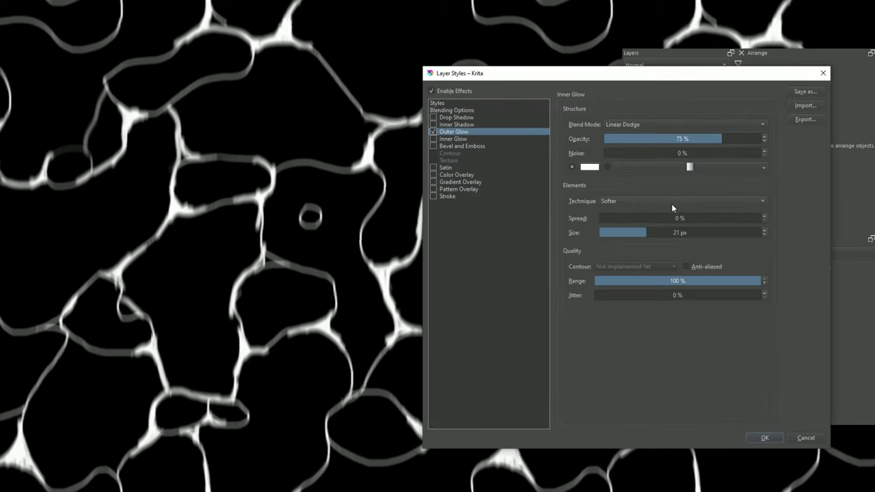
{"action": "left_click", "coordinate": [658, 127]}
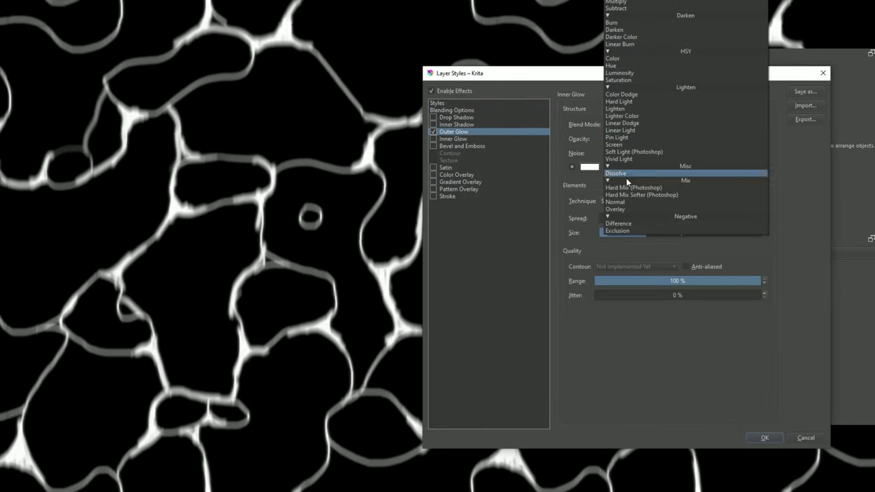
{"action": "left_click", "coordinate": [619, 203]}
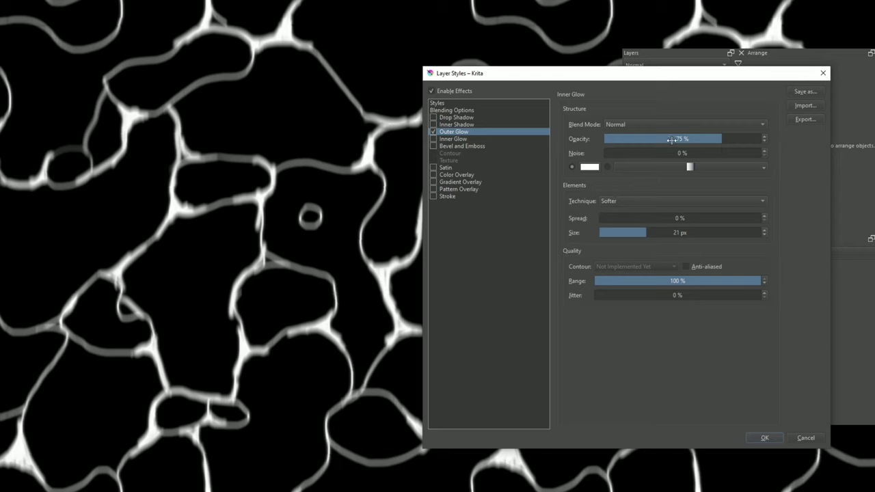
{"action": "left_click_drag", "start_coordinate": [672, 139], "coordinate": [659, 139]}
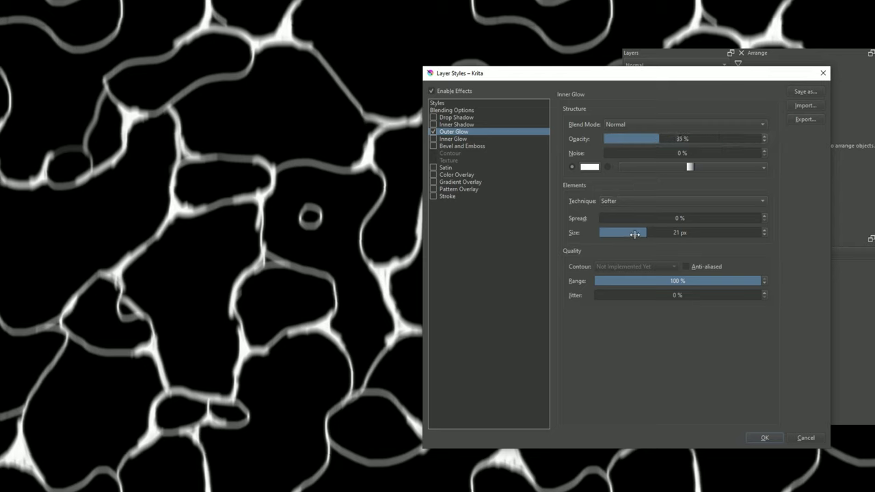
{"action": "left_click_drag", "start_coordinate": [635, 235], "coordinate": [673, 234]}
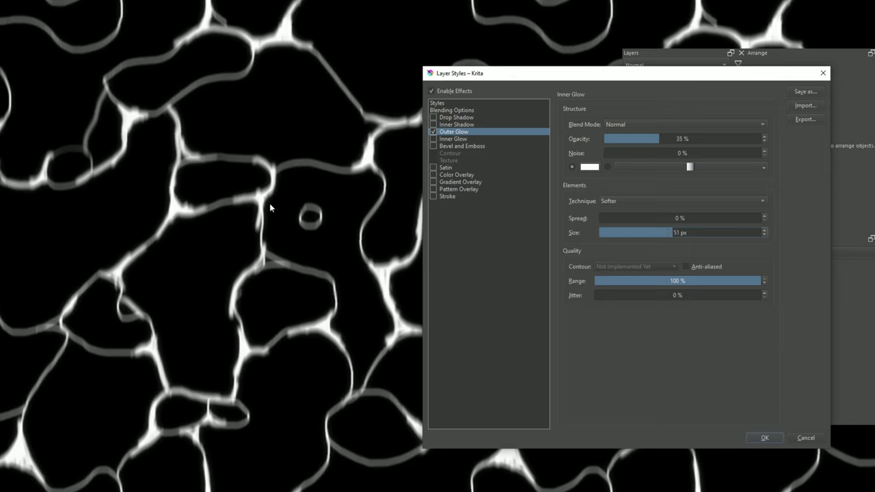
{"action": "left_click_drag", "start_coordinate": [674, 233], "coordinate": [704, 232]}
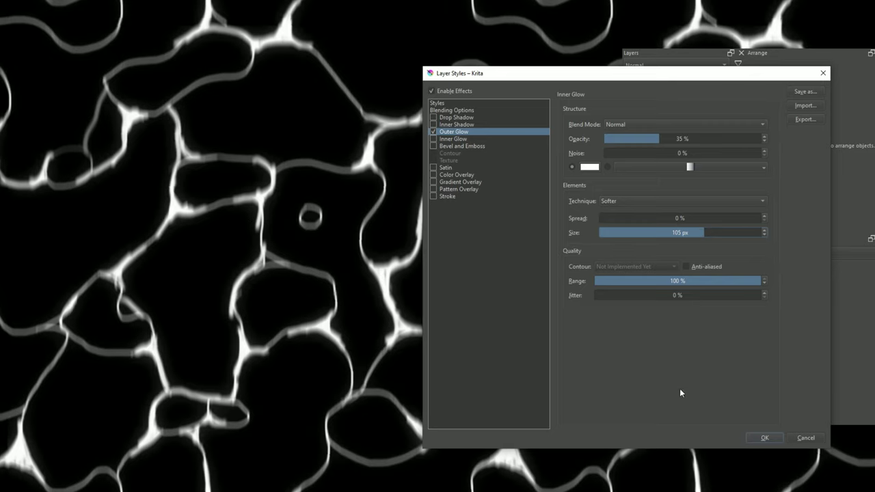
{"action": "left_click", "coordinate": [765, 439]}
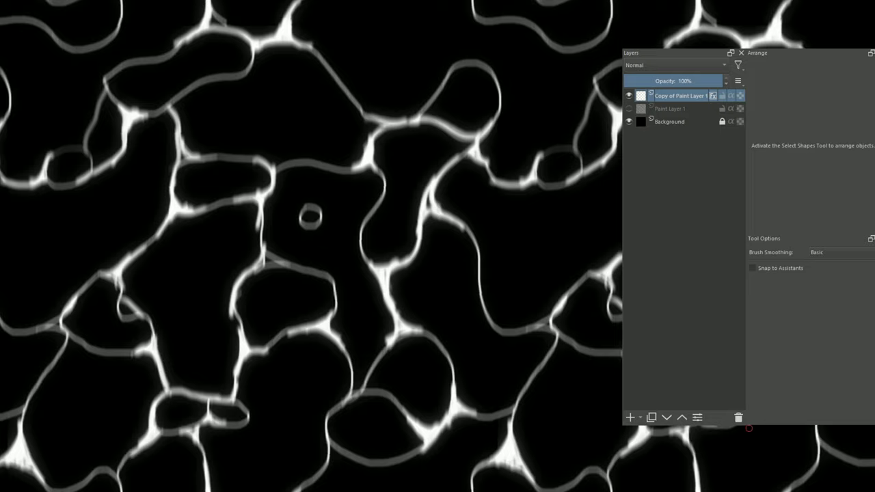
With wrap-around mode off, duplicate the glowing layer and set the new top copy's opacity to 14%.
{"action": "key", "text": "w"}
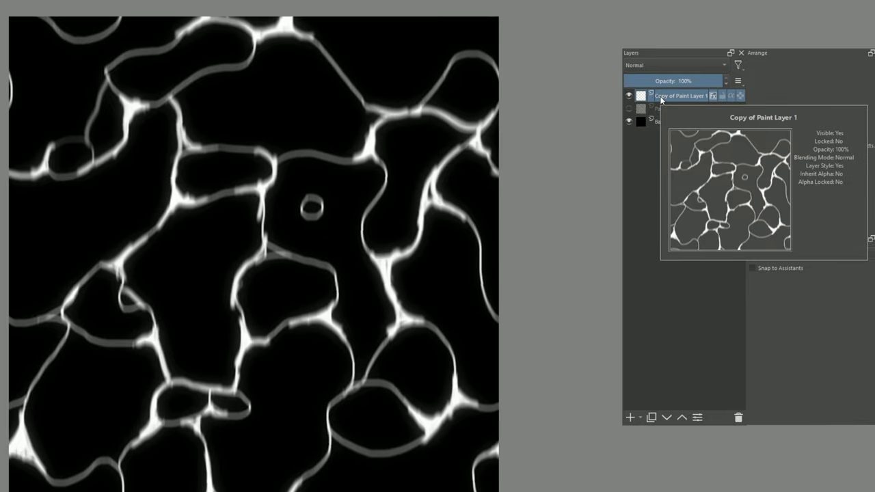
{"action": "right_click", "coordinate": [662, 100]}
{"action": "left_click", "coordinate": [684, 182]}
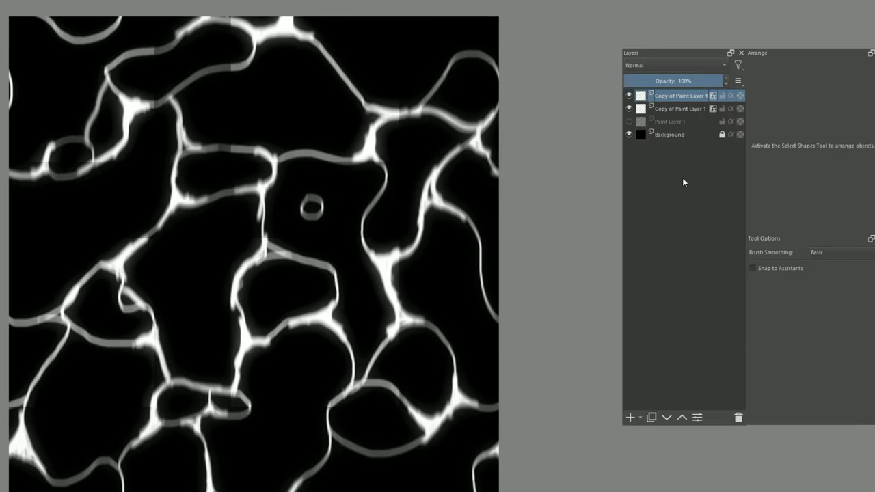
{"action": "left_click", "coordinate": [634, 81]}
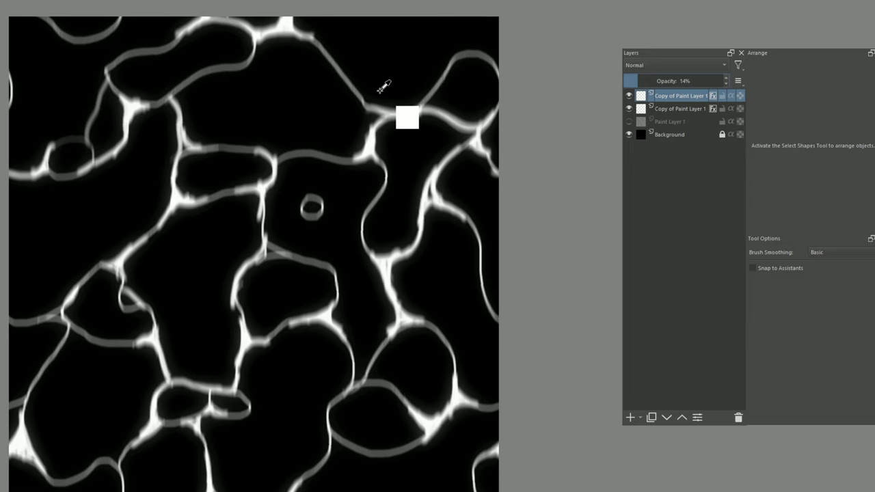
With wrap-around mode on, move the 14% opacity copy slightly upward to a y position of 964 px.
{"action": "key", "text": "w"}
{"action": "key", "text": "ctrl+t"}
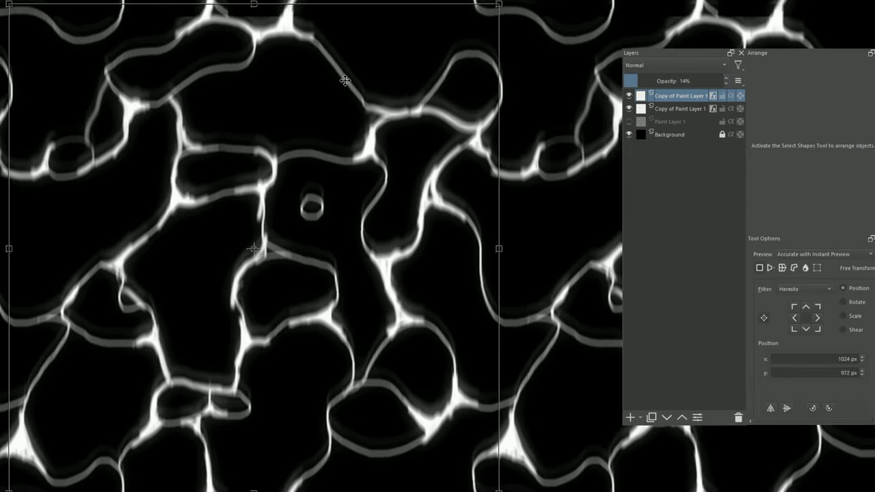
{"action": "left_click_drag", "start_coordinate": [345, 81], "coordinate": [346, 78]}
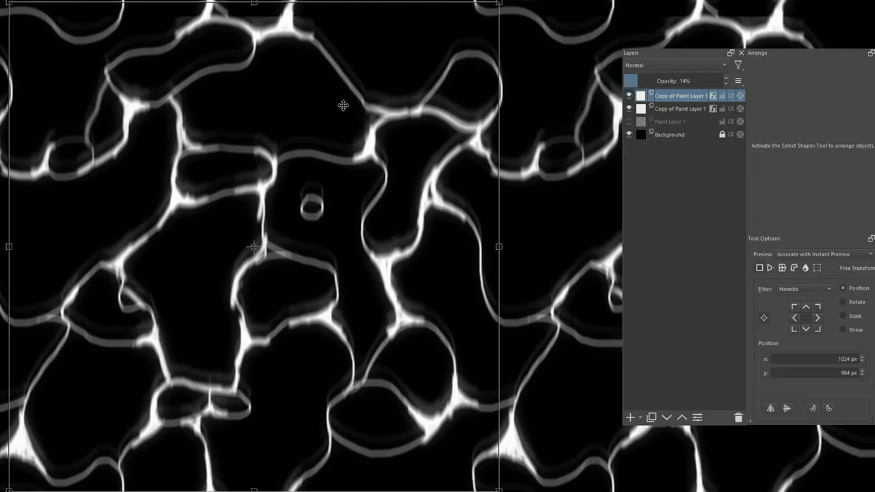
{"action": "key", "text": "Return"}
Hide the lower copied layer and paint connecting lines over the broken seam on the faint offset copy.
{"action": "scroll", "coordinate": [340, 198], "scroll_direction": "down", "scroll_amount": 5}
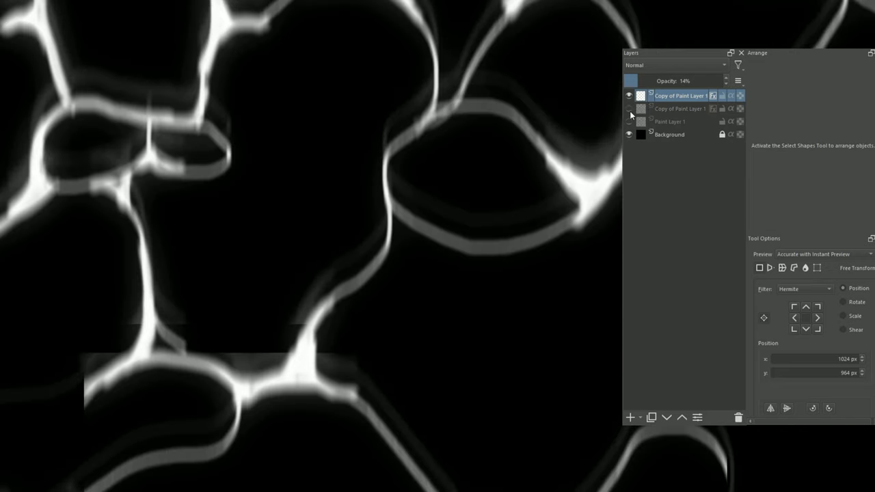
{"action": "left_click", "coordinate": [630, 109]}
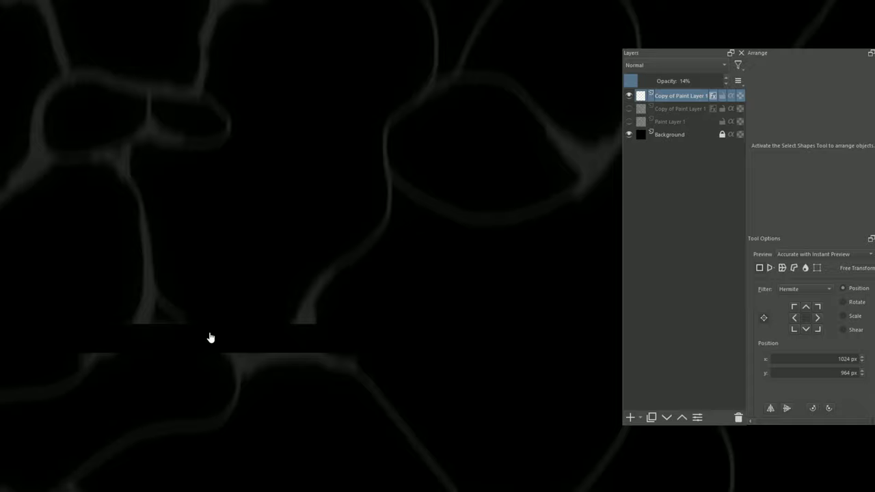
{"action": "key", "text": "b"}
{"action": "left_click_drag", "start_coordinate": [142, 316], "coordinate": [83, 367]}
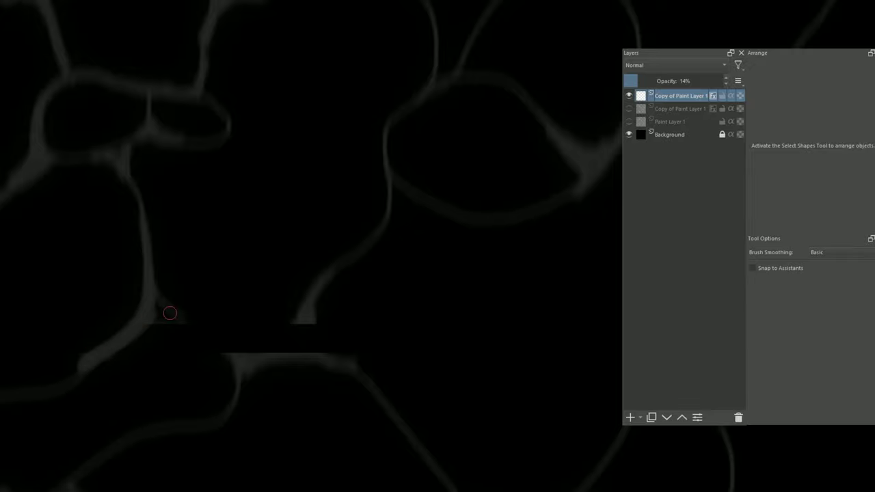
{"action": "left_click_drag", "start_coordinate": [168, 311], "coordinate": [234, 354]}
{"action": "mouse_move", "coordinate": [242, 353]}
{"action": "left_mouse_down"}
{"action": "mouse_move", "coordinate": [301, 323]}
{"action": "mouse_move", "coordinate": [358, 377]}
{"action": "left_mouse_up"}
{"action": "left_click_drag", "start_coordinate": [274, 351], "coordinate": [316, 352]}
{"action": "left_click_drag", "start_coordinate": [360, 378], "coordinate": [391, 409]}
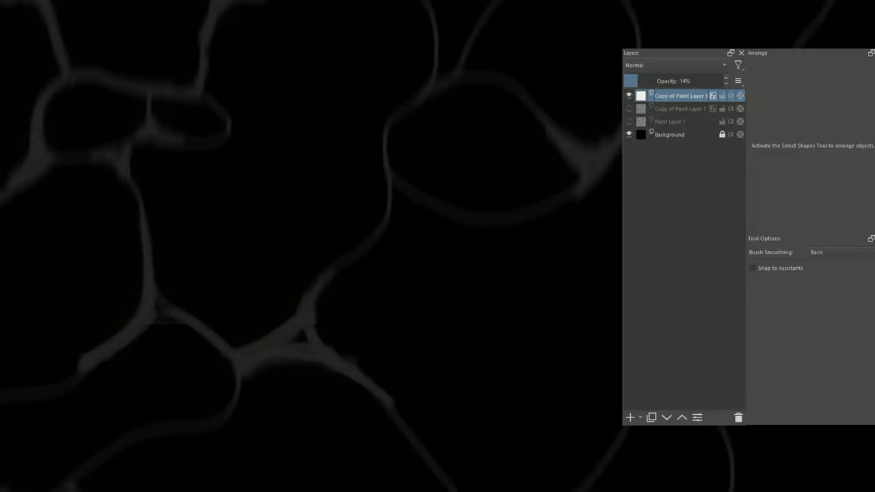
{"action": "middle_click_drag", "start_coordinate": [2, 324], "coordinate": [220, 271]}
{"action": "mouse_move", "coordinate": [220, 271]}
{"action": "left_mouse_down"}
{"action": "mouse_move", "coordinate": [86, 298]}
{"action": "mouse_move", "coordinate": [50, 273]}
{"action": "left_mouse_up"}
{"action": "mouse_move", "coordinate": [57, 298]}
{"action": "middle_mouse_down"}
{"action": "mouse_move", "coordinate": [255, 268]}
{"action": "mouse_move", "coordinate": [201, 301]}
{"action": "middle_mouse_up"}
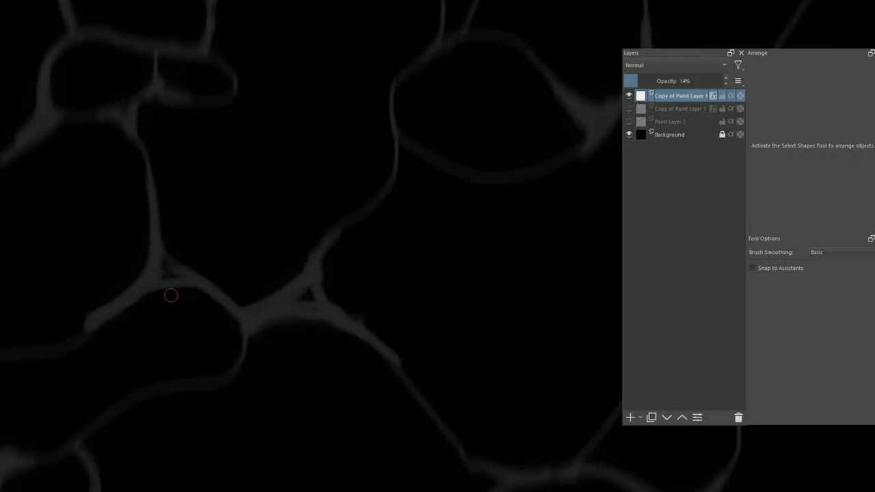
Show the lower copied layer again and hide the black Background, with wrap-around mode off.
{"action": "left_click", "coordinate": [630, 109]}
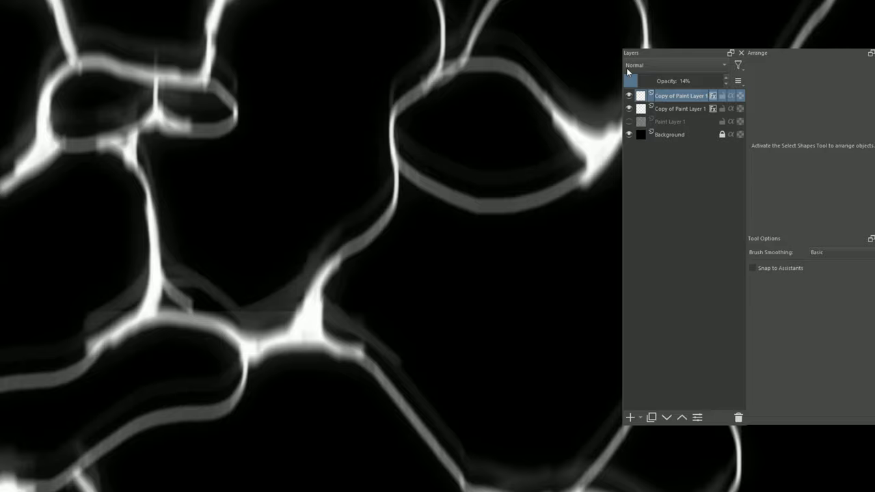
{"action": "scroll", "coordinate": [270, 123], "scroll_direction": "down", "scroll_amount": 1}
{"action": "scroll", "coordinate": [261, 175], "scroll_direction": "down", "scroll_amount": 3}
{"action": "middle_click_drag", "start_coordinate": [293, 371], "coordinate": [279, 338]}
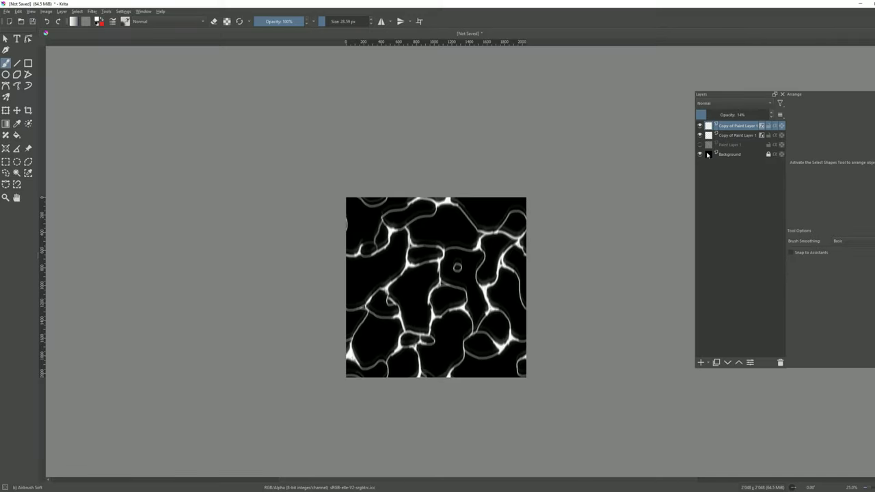
{"action": "left_click", "coordinate": [636, 136]}
{"action": "left_click", "coordinate": [701, 155]}
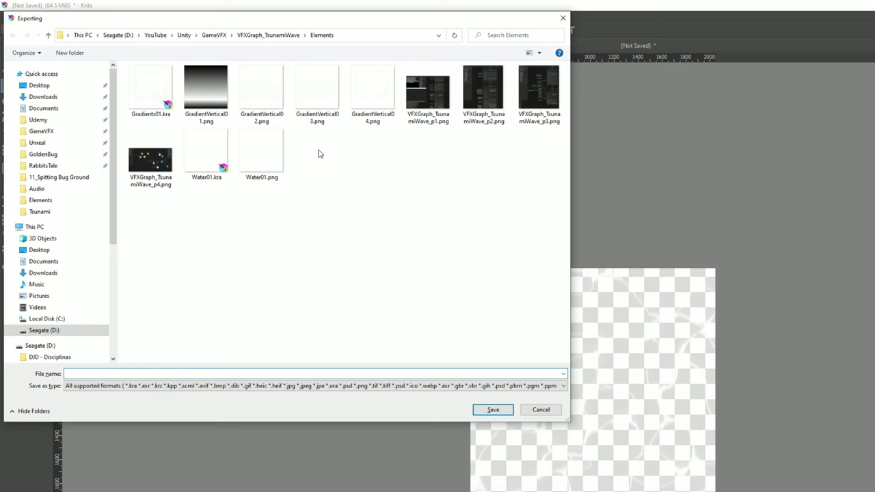
Export the transparent water texture under the name Water02.
{"action": "left_click", "coordinate": [185, 118]}
{"action": "left_click", "coordinate": [80, 372]}
{"action": "key", "text": "Return"}
{"action": "key", "text": "Return"}
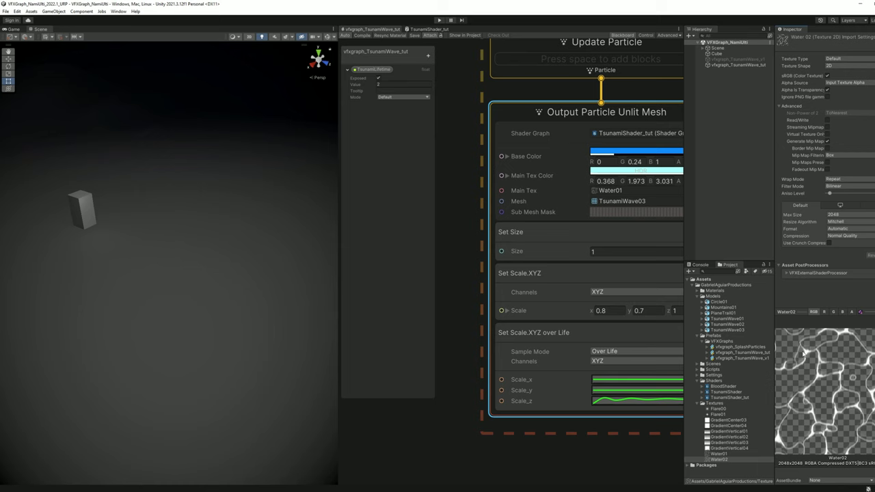
In Unity, assign Water02 as the Main Tex of the Output Particle Unlit Mesh block.
{"action": "left_click_drag", "start_coordinate": [805, 312], "coordinate": [805, 338]}
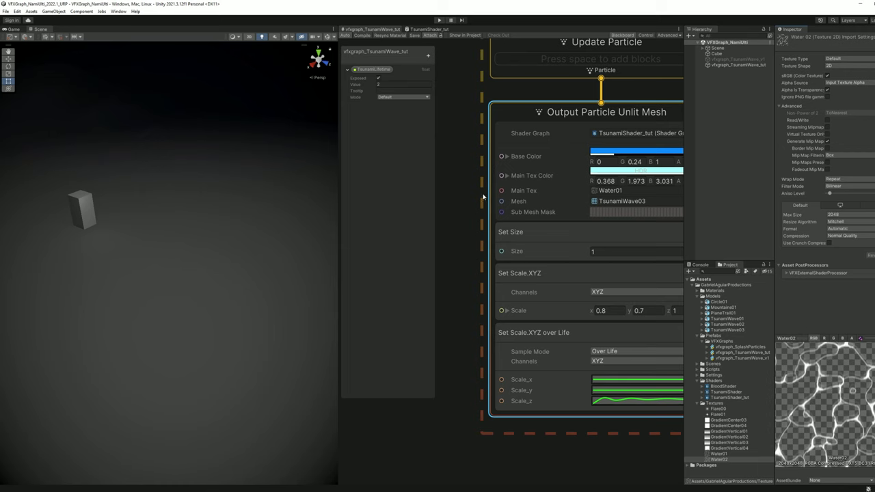
{"action": "middle_click_drag", "start_coordinate": [504, 195], "coordinate": [457, 208]}
{"action": "left_click", "coordinate": [650, 203]}
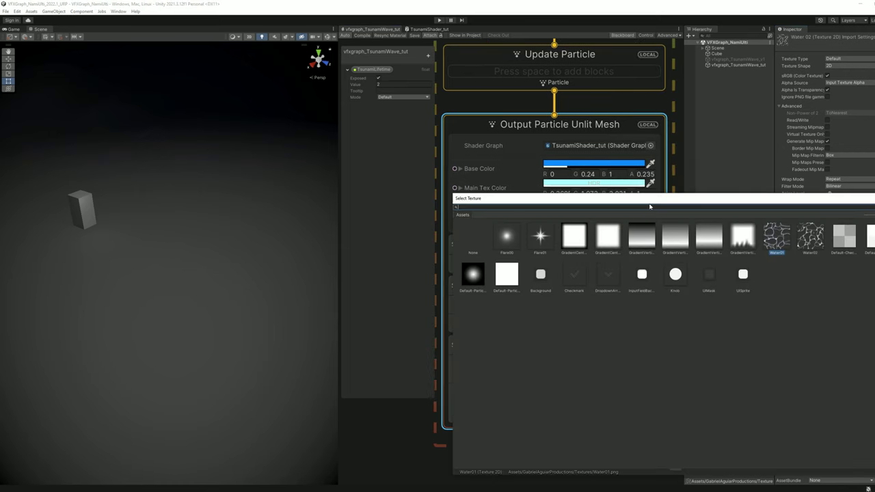
{"action": "double_click", "coordinate": [806, 246]}
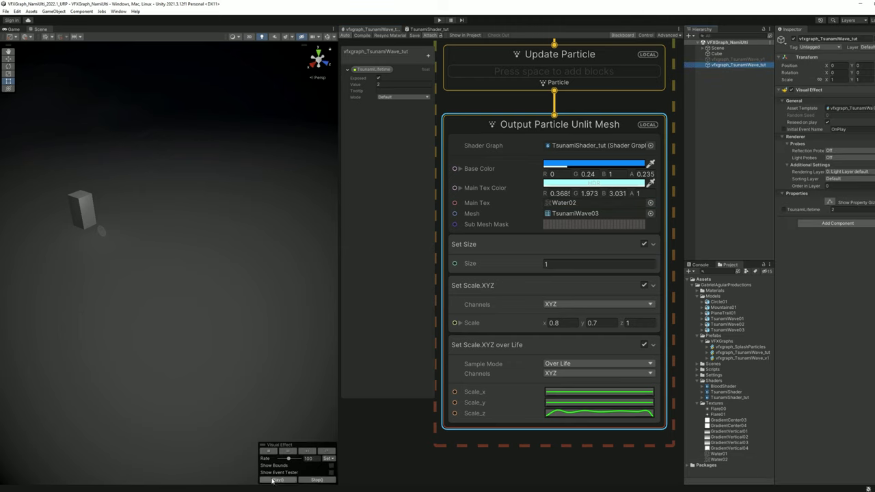
Play the tsunami effect and compare the Water01 and Water02 textures on the wave, ending on Water02.
{"action": "left_click", "coordinate": [277, 480]}
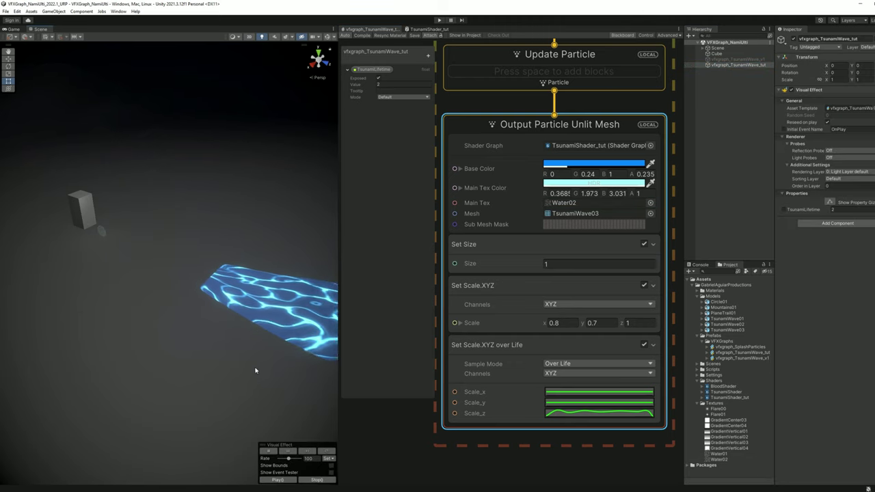
{"action": "left_click", "coordinate": [278, 481]}
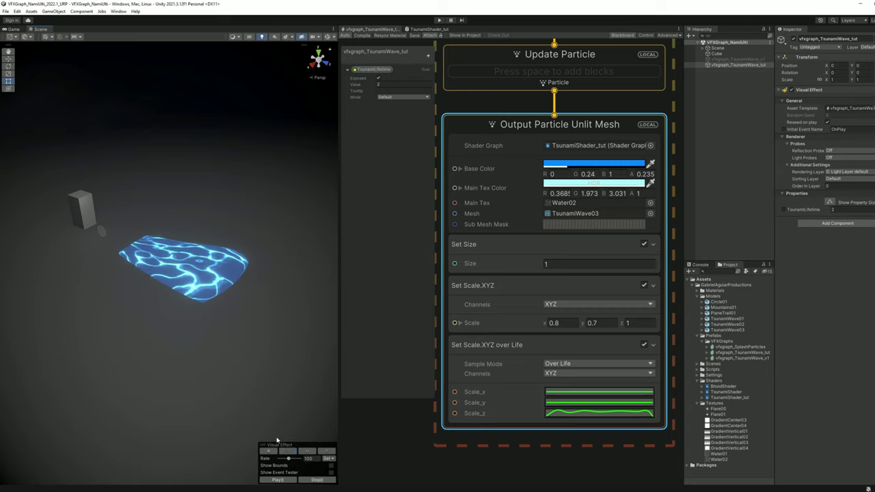
{"action": "left_click", "coordinate": [651, 203]}
{"action": "left_click", "coordinate": [779, 238]}
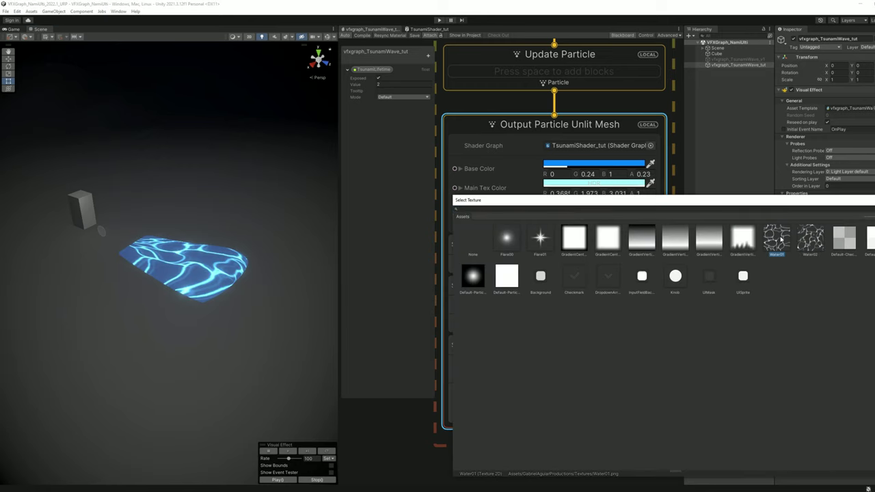
{"action": "left_click", "coordinate": [809, 240]}
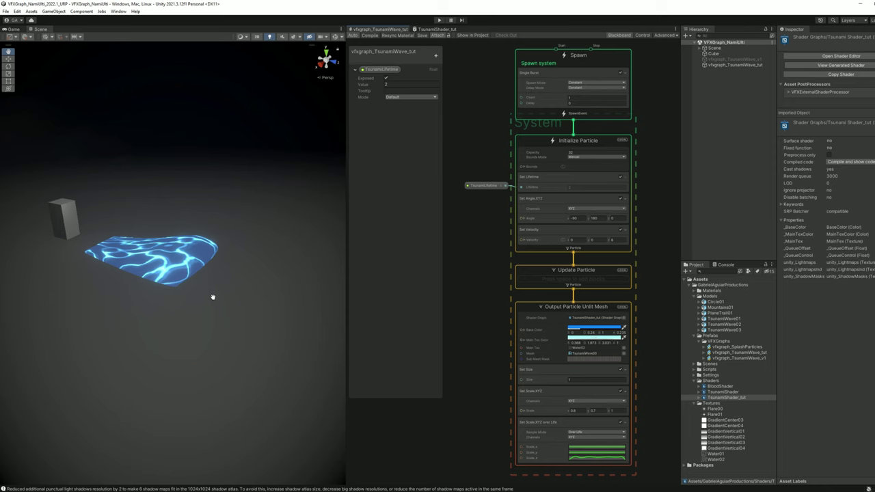
Open the TsunamiShader_tut graph in a wider graph area and add a Tiling And Offset node before the Sample Texture 2D node.
{"action": "left_click", "coordinate": [438, 30]}
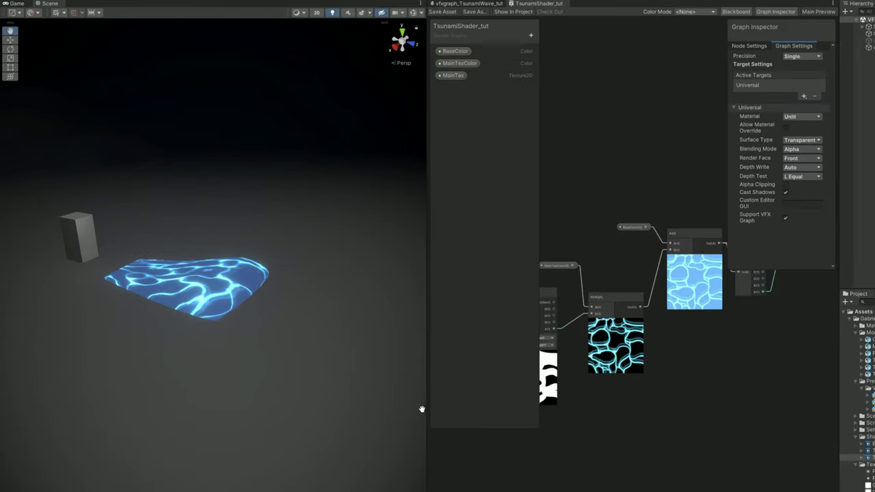
{"action": "left_click_drag", "start_coordinate": [425, 407], "coordinate": [145, 403]}
{"action": "middle_click_drag", "start_coordinate": [529, 225], "coordinate": [747, 204]}
{"action": "scroll", "coordinate": [432, 288], "scroll_direction": "up", "scroll_amount": 6}
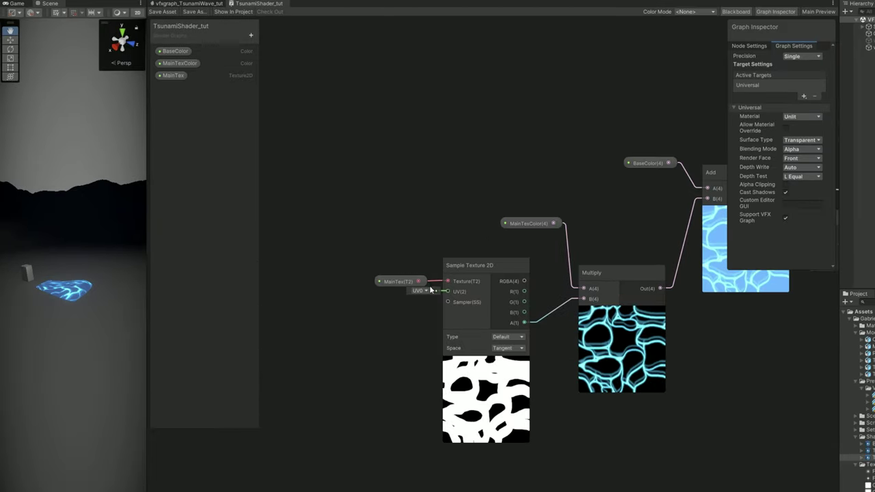
{"action": "scroll", "coordinate": [430, 268], "scroll_direction": "down", "scroll_amount": 2}
{"action": "scroll", "coordinate": [430, 267], "scroll_direction": "down", "scroll_amount": 3}
{"action": "middle_click_drag", "start_coordinate": [391, 231], "coordinate": [497, 214]}
{"action": "key", "text": "space"}
{"action": "type", "text": "tiling"}
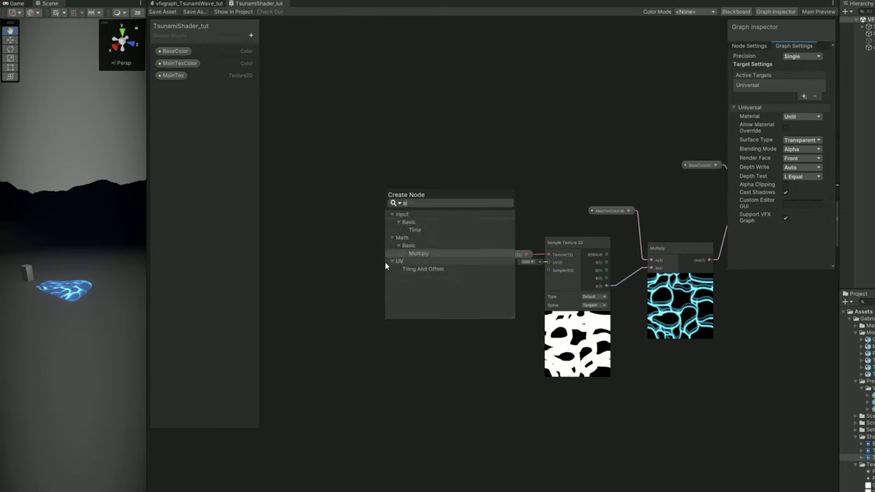
{"action": "key", "text": "Return"}
Add a Time node and a Multiply node beside the Tiling And Offset node.
{"action": "key", "text": "space"}
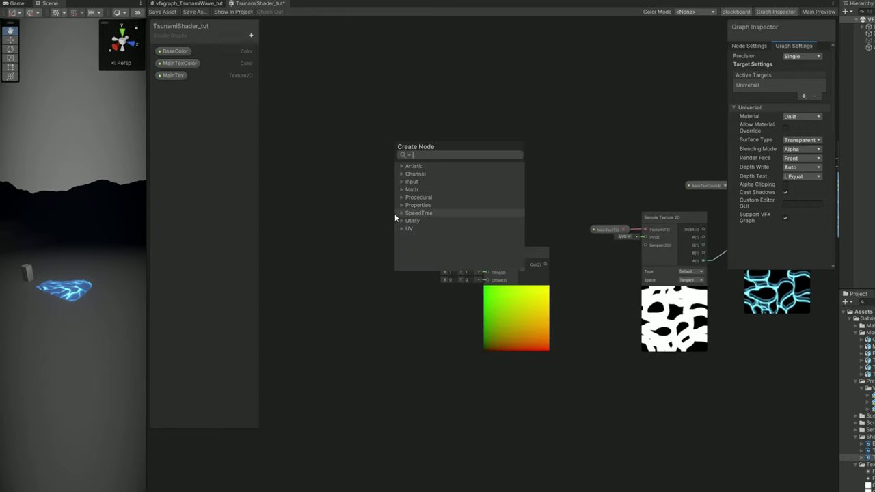
{"action": "type", "text": "tim"}
{"action": "key", "text": "Return"}
{"action": "left_click_drag", "start_coordinate": [407, 239], "coordinate": [340, 250]}
{"action": "key", "text": "space"}
{"action": "type", "text": "multiply"}
{"action": "key", "text": "Return"}
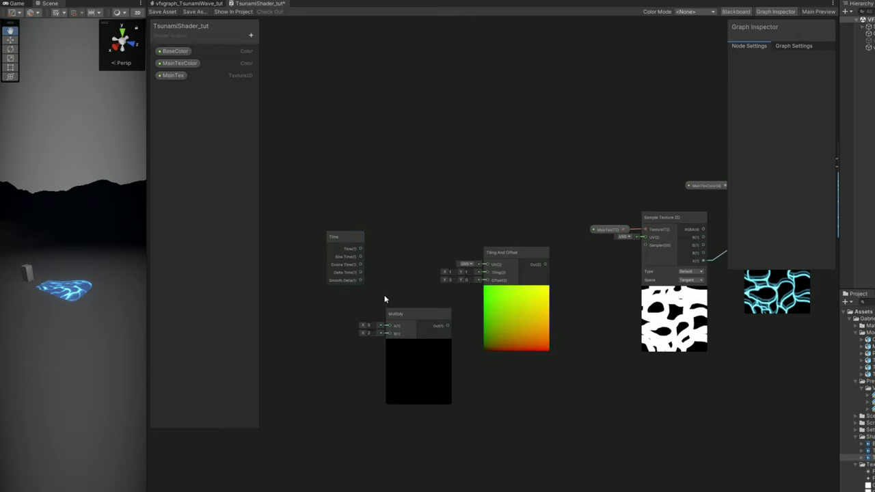
Add a Vector2 property named MainTexSpeed to the shader.
{"action": "left_click", "coordinate": [251, 35]}
{"action": "left_click", "coordinate": [282, 63]}
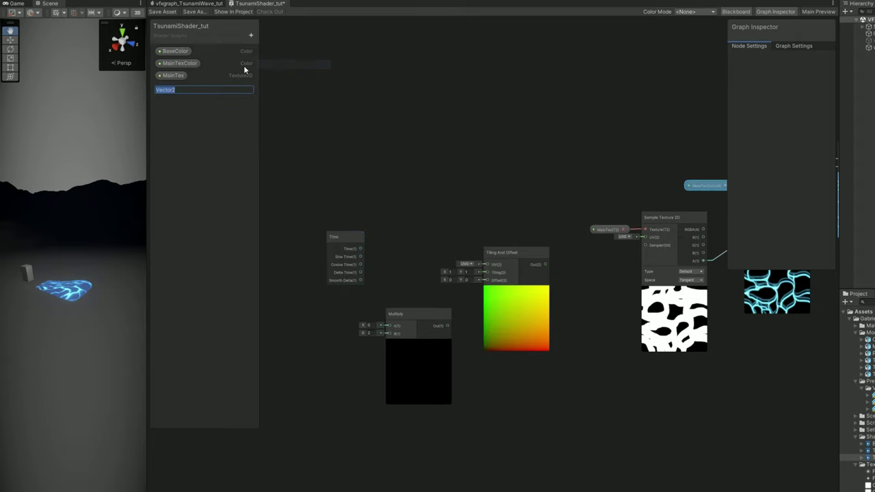
{"action": "type", "text": "MainTex"}
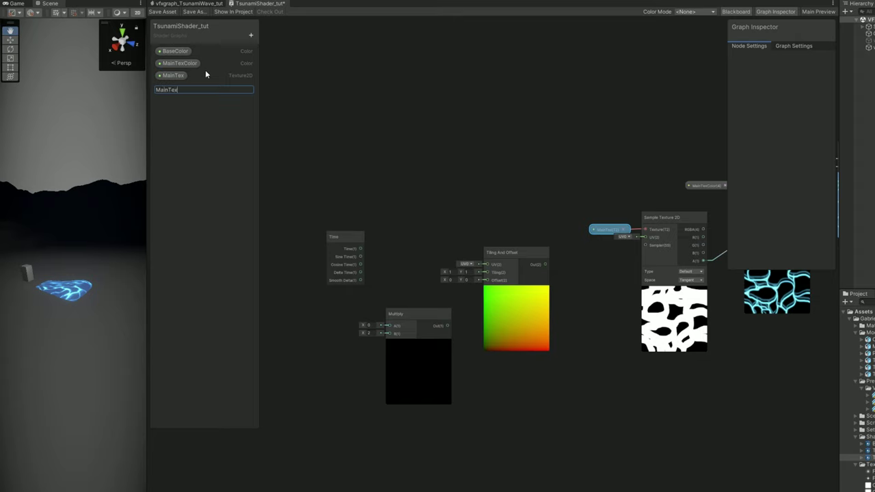
{"action": "type", "text": "Speed"}
{"action": "key", "text": "Return"}
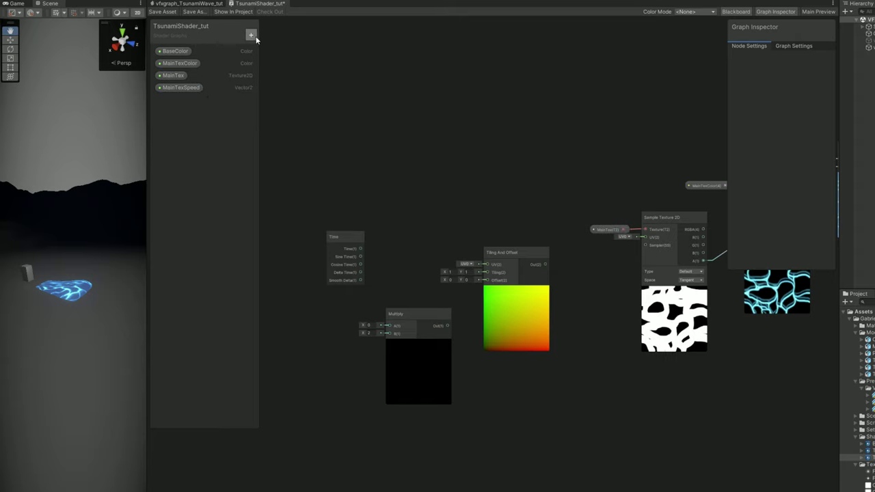
Add a Vector2 property named MainTexTiling with a default of X 1, Y 1 and place it above MainTexSpeed.
{"action": "left_click", "coordinate": [251, 35]}
{"action": "left_click", "coordinate": [272, 64]}
{"action": "type", "text": "Main"}
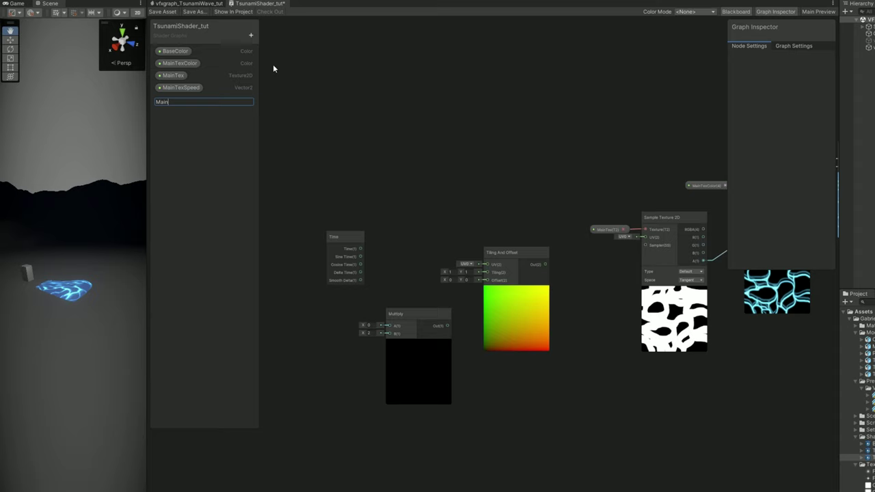
{"action": "type", "text": "TexTiling"}
{"action": "key", "text": "Return"}
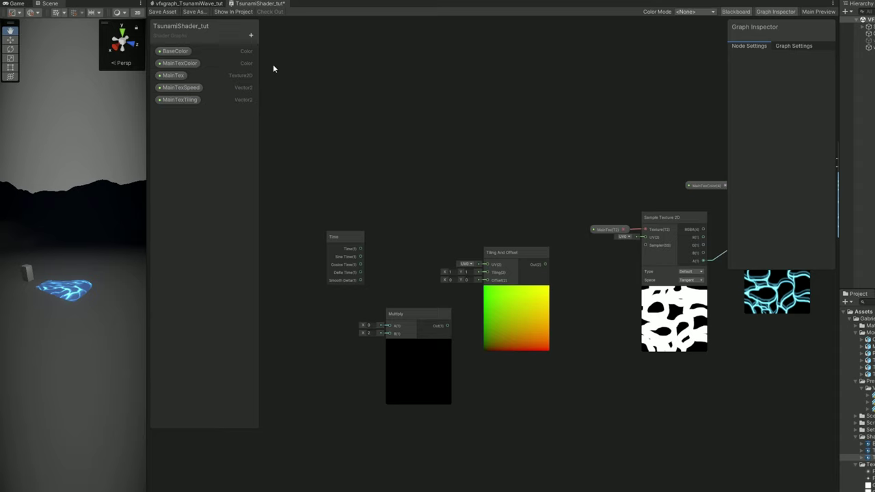
{"action": "left_click_drag", "start_coordinate": [183, 103], "coordinate": [194, 86]}
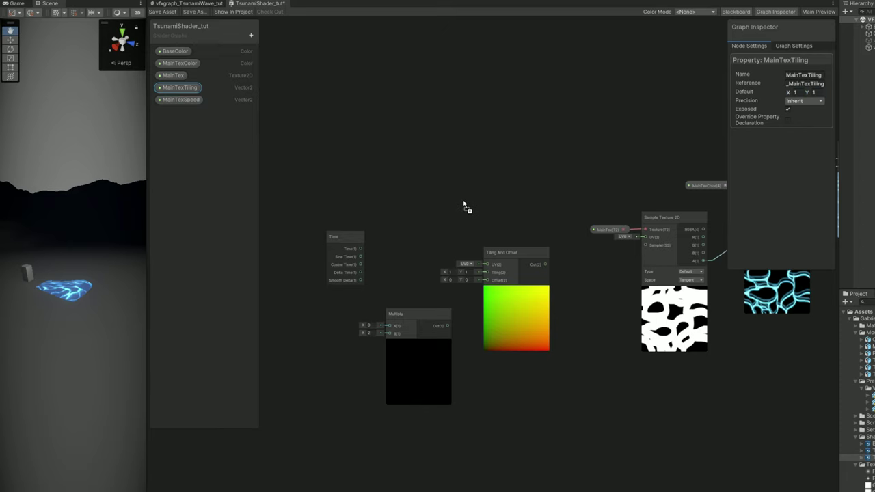
Place MainTexTiling in the graph, connect it to Tiling, and feed the Tiling And Offset output into the Sample Texture 2D UV.
{"action": "left_click_drag", "start_coordinate": [464, 204], "coordinate": [449, 205]}
{"action": "left_click_drag", "start_coordinate": [523, 255], "coordinate": [639, 238]}
{"action": "scroll", "coordinate": [635, 238], "scroll_direction": "up", "scroll_amount": 2}
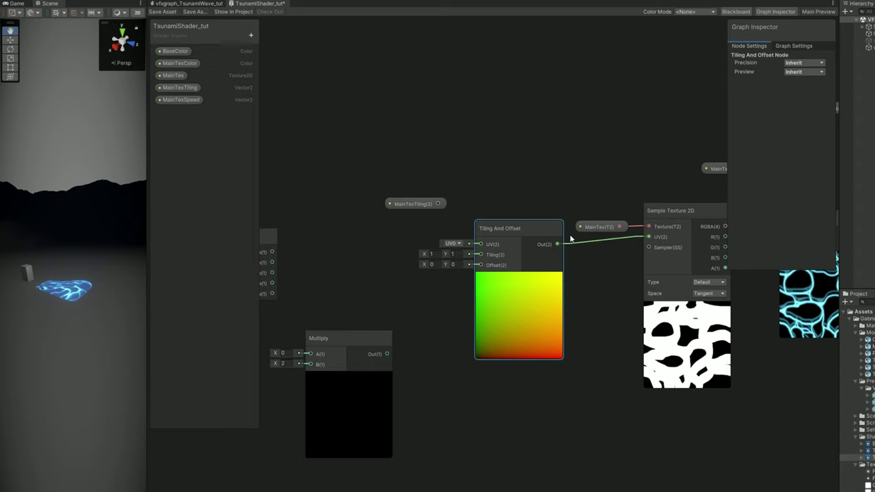
{"action": "left_click_drag", "start_coordinate": [442, 205], "coordinate": [481, 255]}
Try other default X values for the MainTexTiling property and undo the change.
{"action": "left_click", "coordinate": [193, 88]}
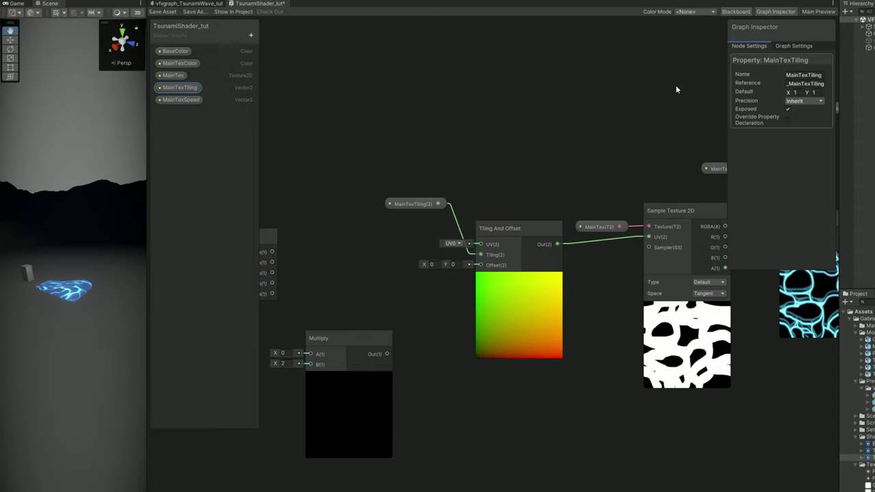
{"action": "left_click_drag", "start_coordinate": [789, 94], "coordinate": [771, 93]}
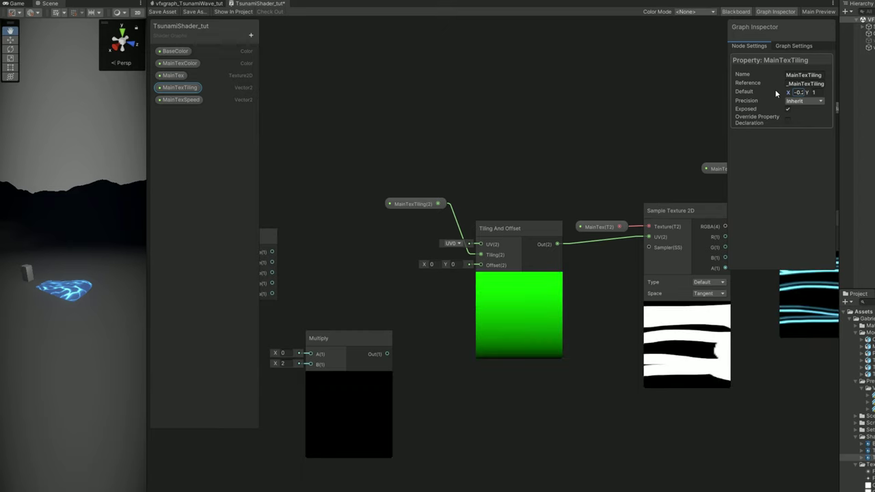
{"action": "key", "text": "ctrl+z"}
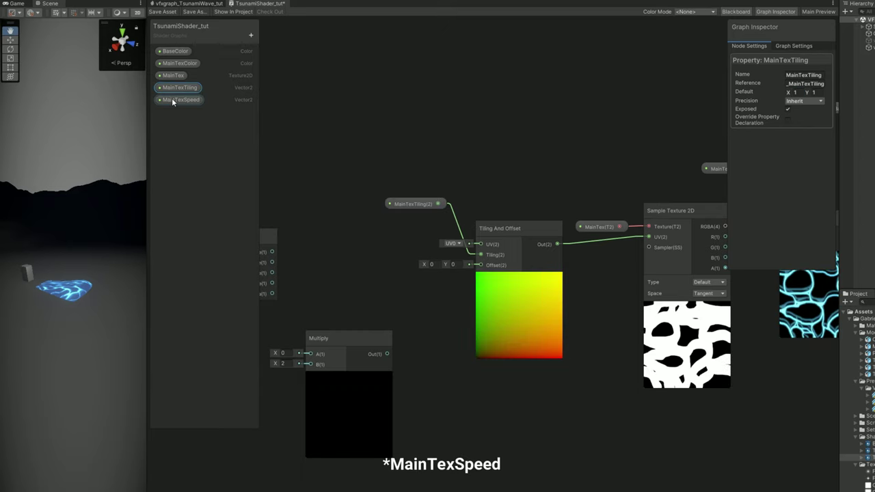
Place MainTexSpeed in the graph and multiply it with Time, using Time as input A and MainTexSpeed as input B.
{"action": "left_click_drag", "start_coordinate": [172, 102], "coordinate": [348, 255]}
{"action": "middle_click_drag", "start_coordinate": [348, 255], "coordinate": [526, 224]}
{"action": "left_click_drag", "start_coordinate": [545, 229], "coordinate": [487, 335]}
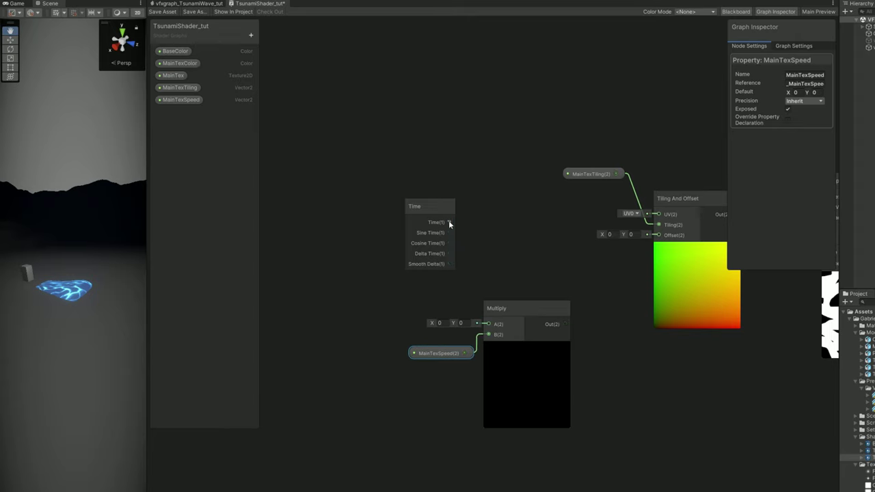
{"action": "left_click_drag", "start_coordinate": [450, 223], "coordinate": [487, 324]}
{"action": "left_click_drag", "start_coordinate": [523, 347], "coordinate": [523, 328]}
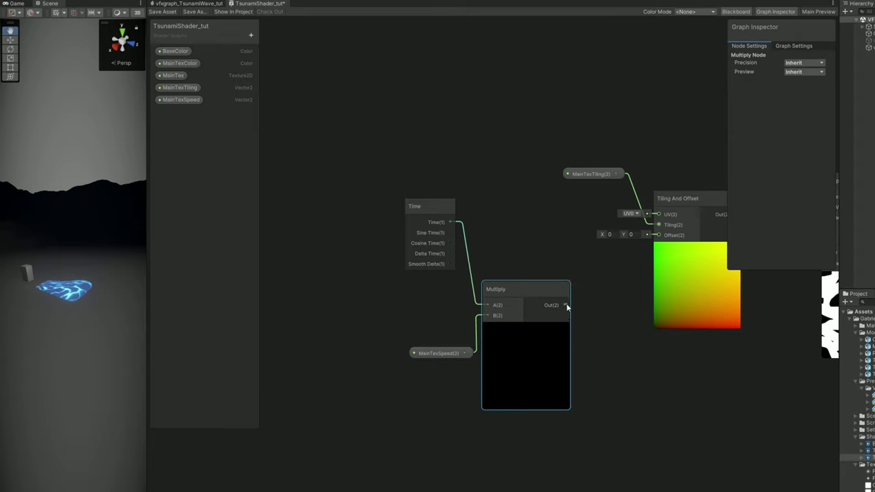
Connect the output of the Time and MainTexSpeed Multiply node to the Offset input of Tiling And Offset.
{"action": "left_click_drag", "start_coordinate": [662, 244], "coordinate": [659, 235]}
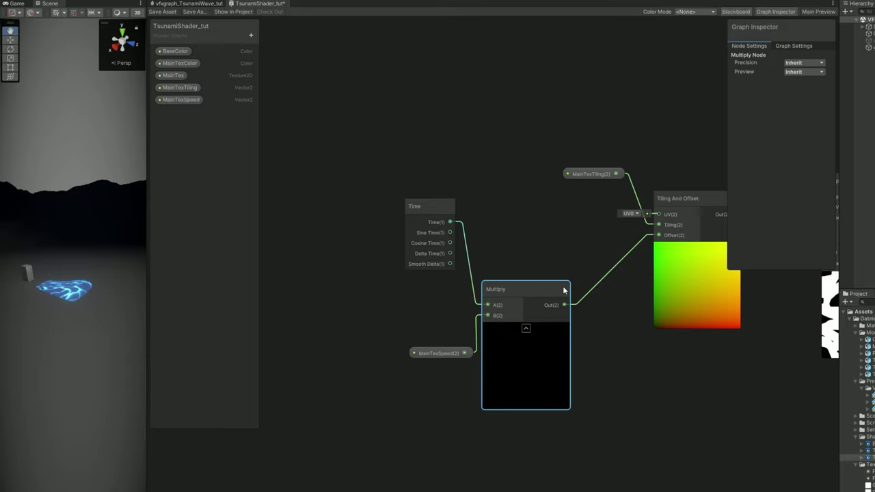
{"action": "middle_click_drag", "start_coordinate": [650, 271], "coordinate": [400, 312]}
{"action": "scroll", "coordinate": [400, 312], "scroll_direction": "down", "scroll_amount": 3}
Try a default Y value of 5 for the MainTexSpeed property and reset it to 0.
{"action": "left_click", "coordinate": [181, 100]}
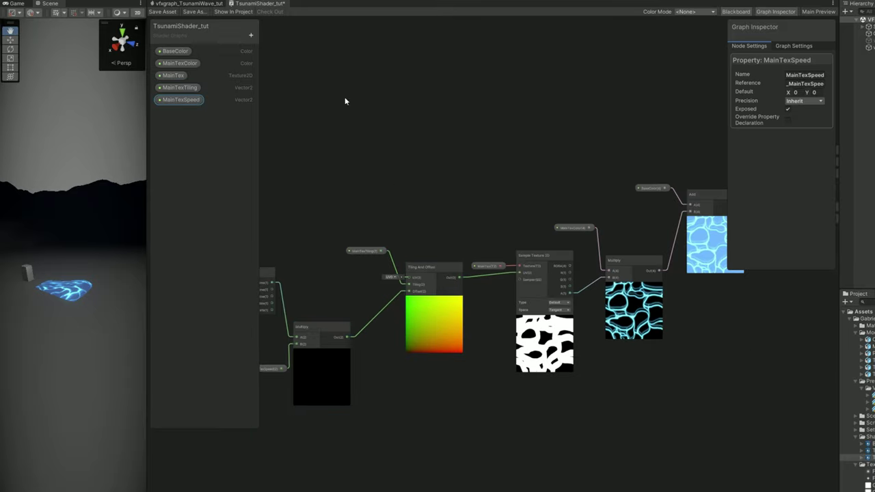
{"action": "type", "text": "5"}
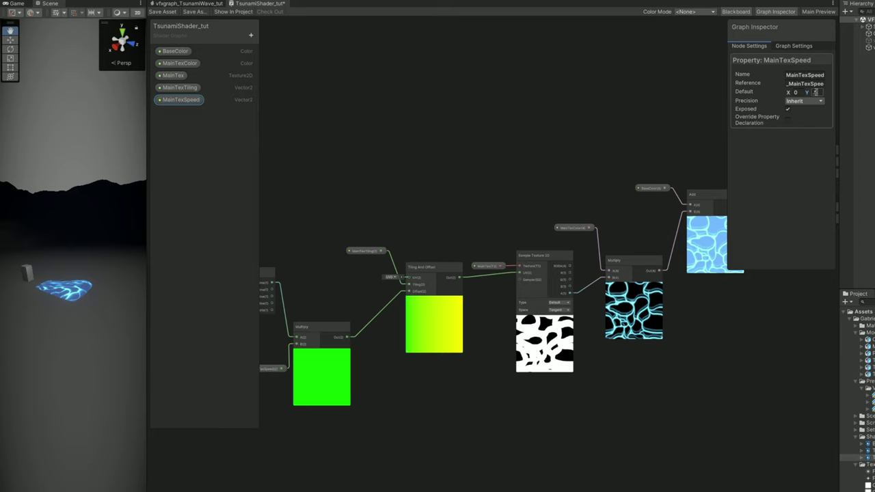
{"action": "type", "text": "0"}
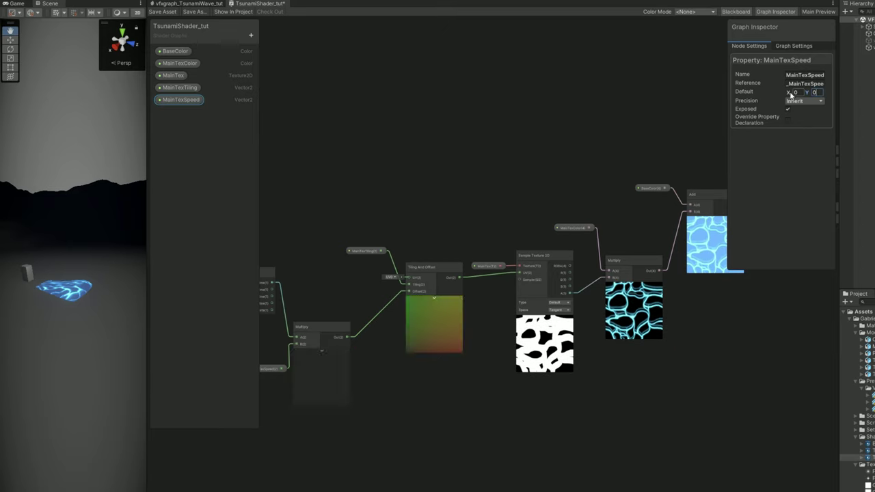
Save the shader and set Main Tex Speed Y to -1 on Output Particle Unlit Mesh in the tsunami VFX graph.
{"action": "left_click", "coordinate": [167, 11]}
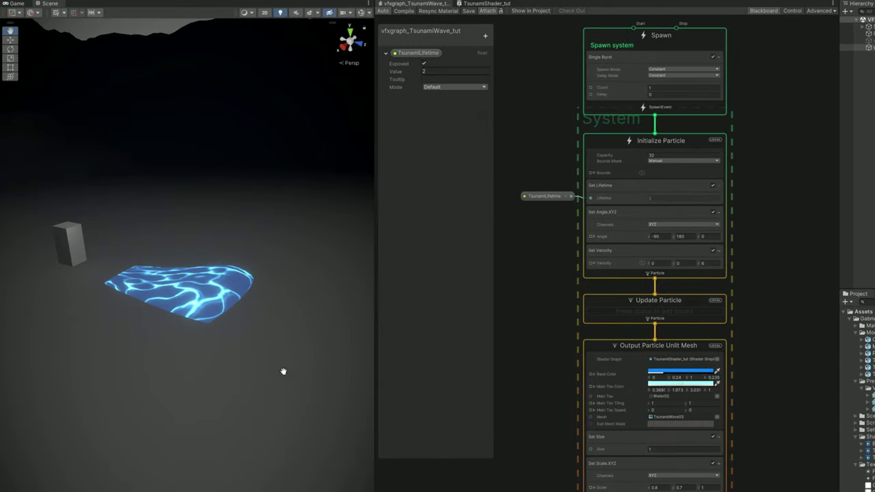
{"action": "scroll", "coordinate": [695, 394], "scroll_direction": "up", "scroll_amount": 5}
{"action": "left_click", "coordinate": [715, 420]}
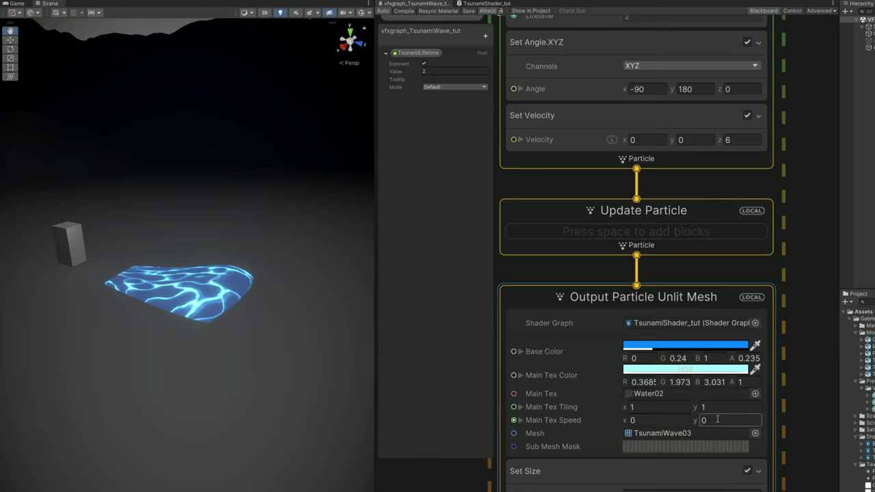
{"action": "type", "text": "-1"}
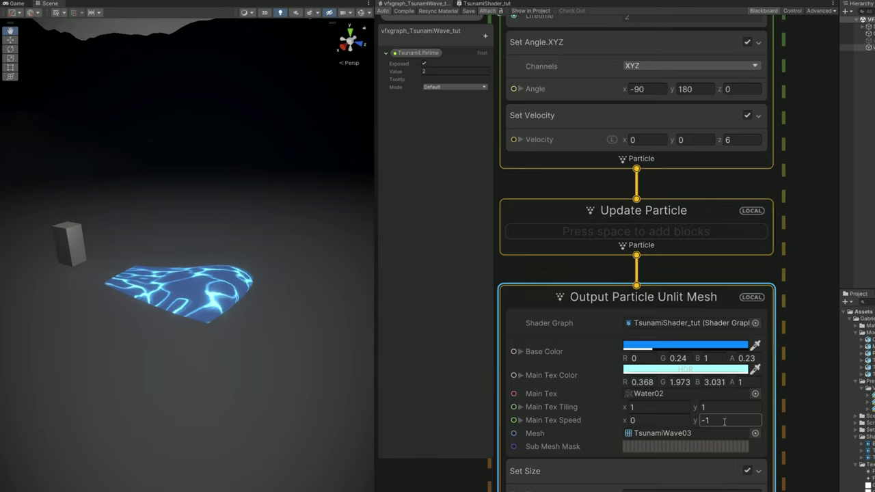
{"action": "mouse_move", "coordinate": [190, 339]}
{"action": "middle_mouse_down"}
{"action": "mouse_move", "coordinate": [199, 328]}
{"action": "mouse_move", "coordinate": [195, 338]}
{"action": "middle_mouse_up"}
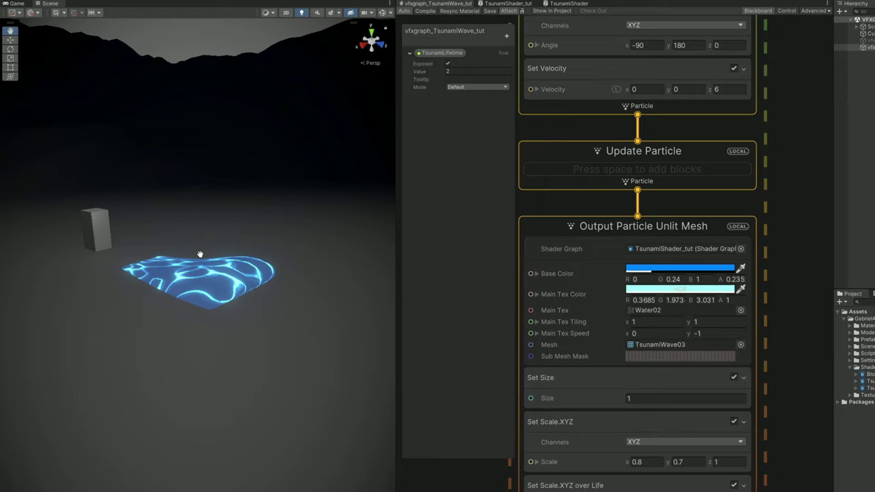
Enlarge the graph area and examine the SOFT PARTICLES group in the finished TsunamiShader, from Scene Depth and Screen Position through to Saturate.
{"action": "left_click", "coordinate": [504, 4]}
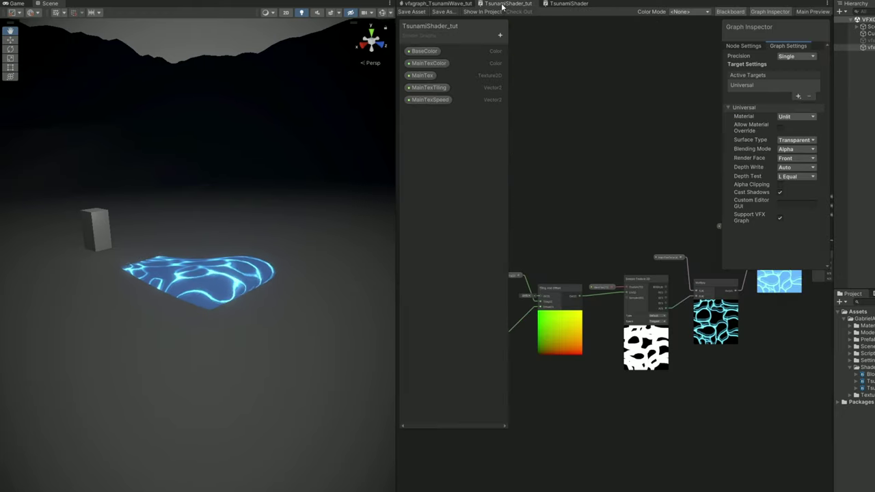
{"action": "left_click_drag", "start_coordinate": [396, 125], "coordinate": [198, 126]}
{"action": "left_click", "coordinate": [370, 4]}
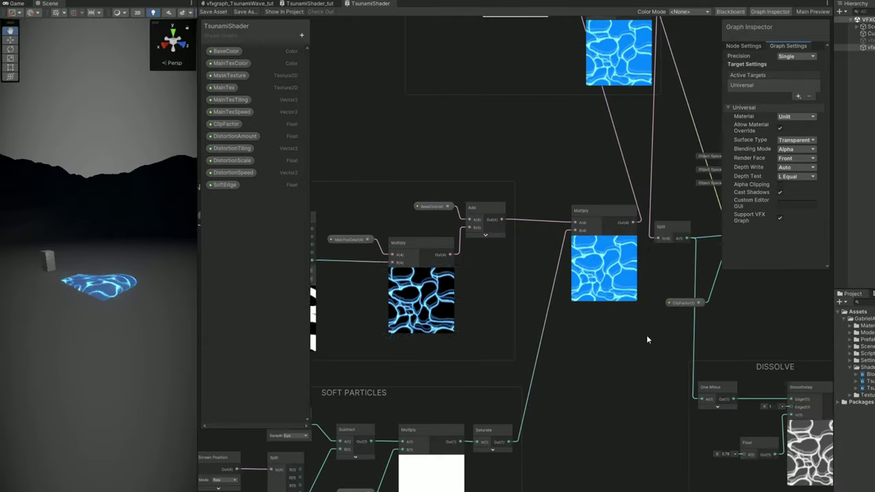
{"action": "middle_click_drag", "start_coordinate": [653, 343], "coordinate": [501, 292]}
{"action": "scroll", "coordinate": [509, 295], "scroll_direction": "down", "scroll_amount": 1}
{"action": "middle_click_drag", "start_coordinate": [525, 279], "coordinate": [764, 182]}
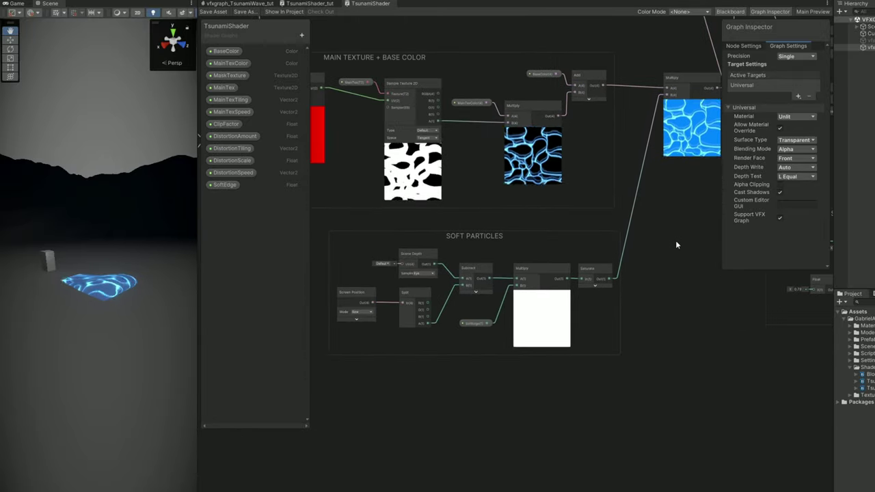
{"action": "middle_click_drag", "start_coordinate": [657, 244], "coordinate": [723, 249]}
{"action": "scroll", "coordinate": [550, 269], "scroll_direction": "up", "scroll_amount": 2}
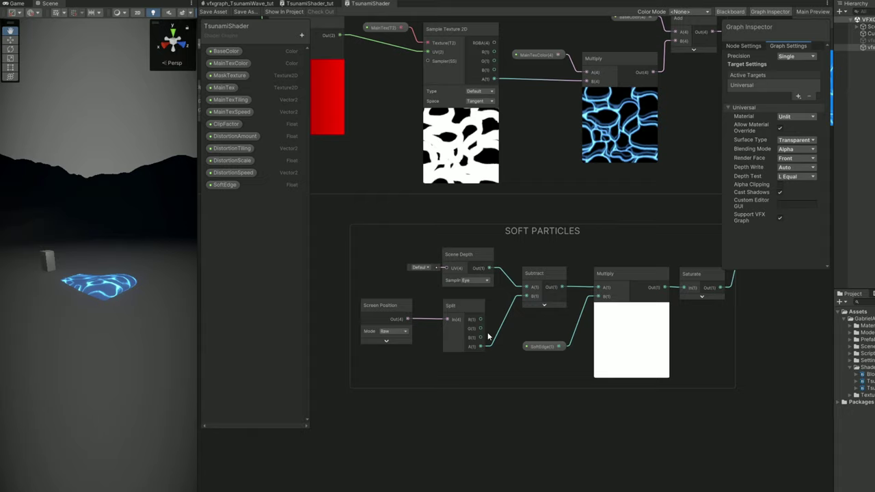
{"action": "scroll", "coordinate": [454, 291], "scroll_direction": "up", "scroll_amount": 2}
{"action": "middle_click_drag", "start_coordinate": [459, 262], "coordinate": [503, 262]}
{"action": "left_click", "coordinate": [517, 240]}
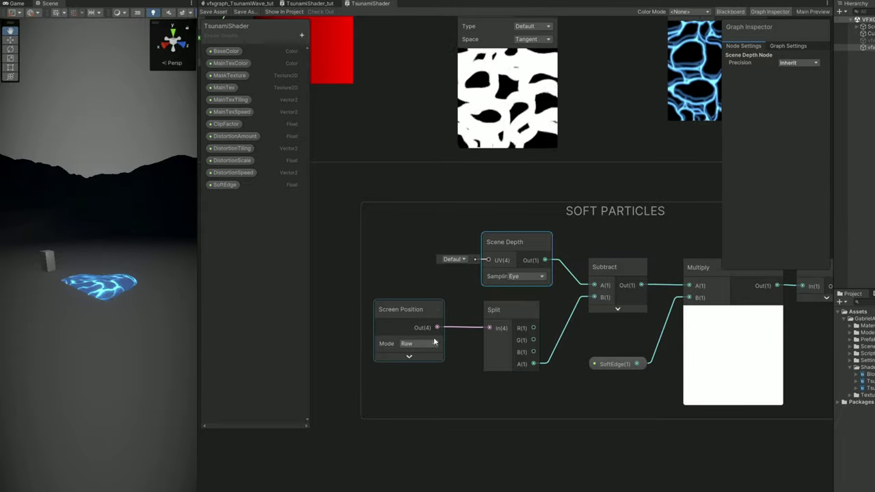
{"action": "middle_click_drag", "start_coordinate": [581, 375], "coordinate": [520, 380]}
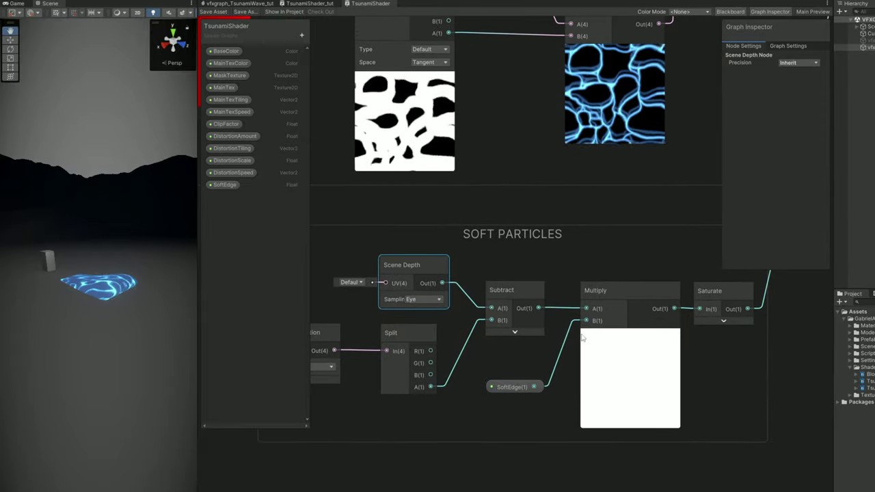
{"action": "left_click", "coordinate": [724, 321]}
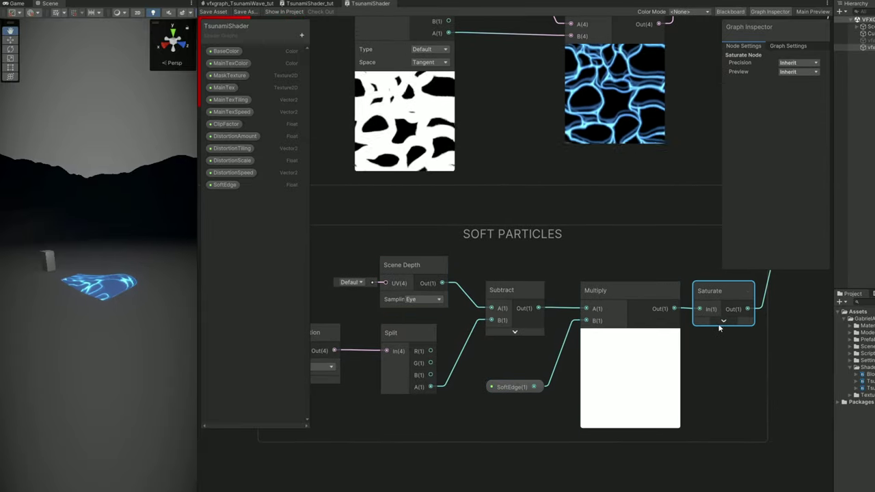
{"action": "left_click", "coordinate": [744, 324]}
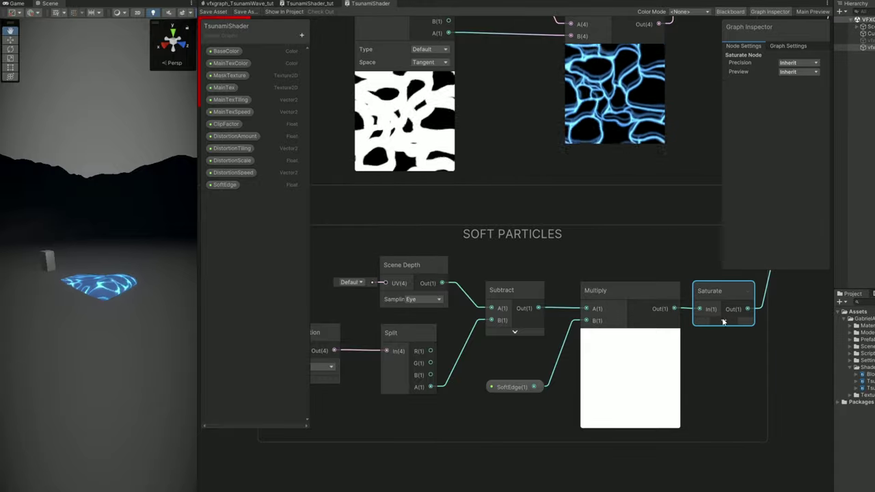
Try a Clamp node on the soft particles Multiply output as an alternative to Saturate, and delete it.
{"action": "left_click_drag", "start_coordinate": [675, 309], "coordinate": [735, 340]}
{"action": "type", "text": "clamp"}
{"action": "key", "text": "Return"}
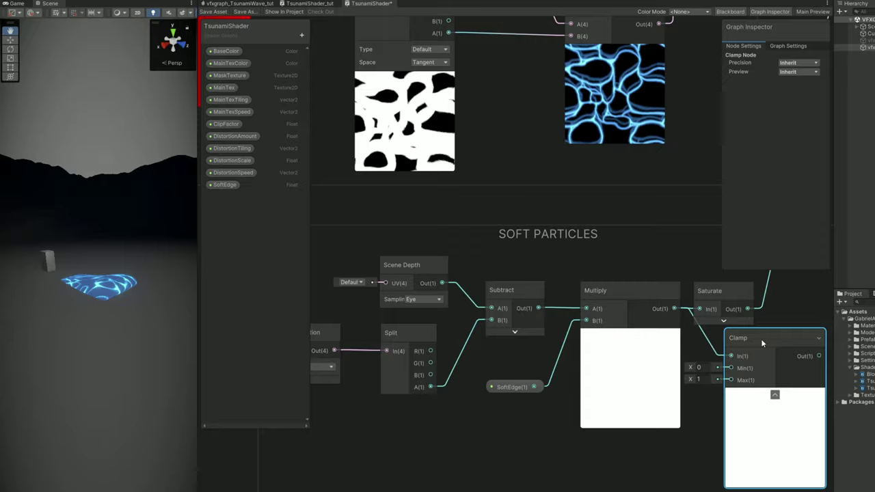
{"action": "key", "text": "Delete"}
Copy the SOFT PARTICLES group from TsunamiShader into TsunamiShader_tut and place it below the color nodes.
{"action": "middle_click_drag", "start_coordinate": [718, 333], "coordinate": [541, 402]}
{"action": "middle_click_drag", "start_coordinate": [610, 274], "coordinate": [540, 370]}
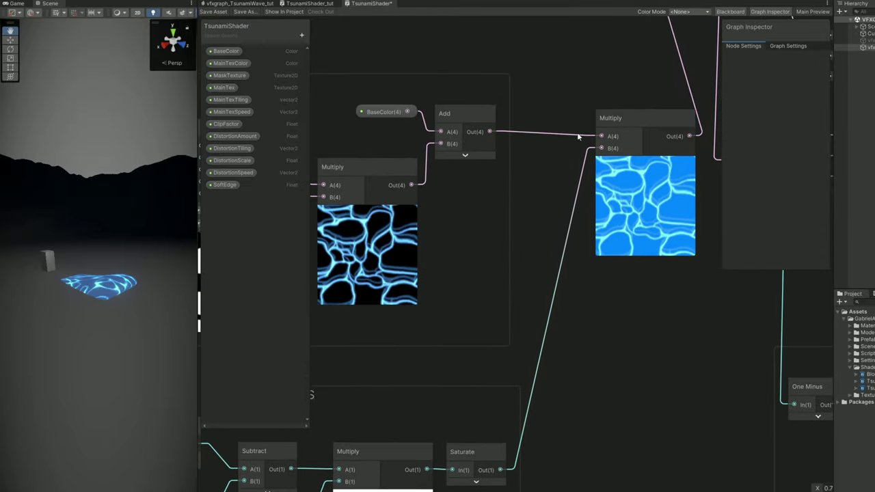
{"action": "middle_click_drag", "start_coordinate": [521, 279], "coordinate": [663, 153]}
{"action": "scroll", "coordinate": [556, 259], "scroll_direction": "down", "scroll_amount": 1}
{"action": "middle_click_drag", "start_coordinate": [555, 258], "coordinate": [629, 254]}
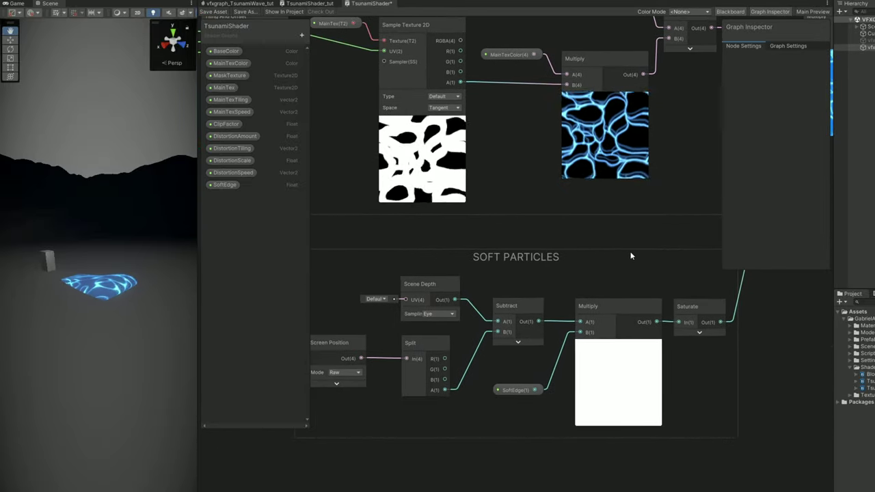
{"action": "left_click", "coordinate": [537, 260]}
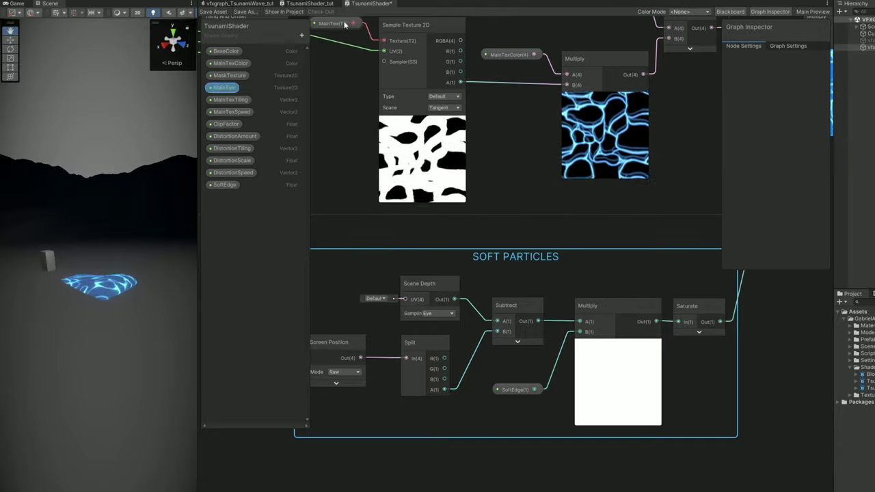
{"action": "left_click", "coordinate": [324, 6]}
{"action": "middle_click_drag", "start_coordinate": [551, 332], "coordinate": [449, 240]}
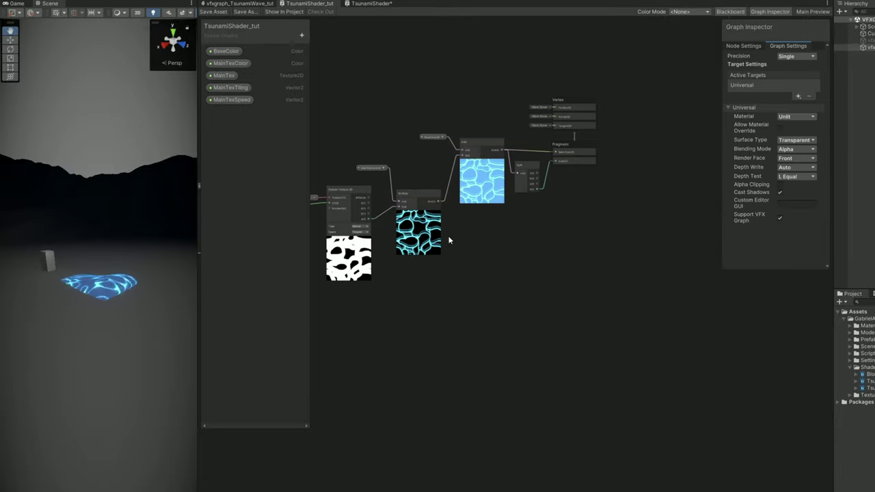
{"action": "key", "text": "ctrl+v"}
{"action": "left_click", "coordinate": [560, 259]}
{"action": "scroll", "coordinate": [503, 324], "scroll_direction": "up", "scroll_amount": 5}
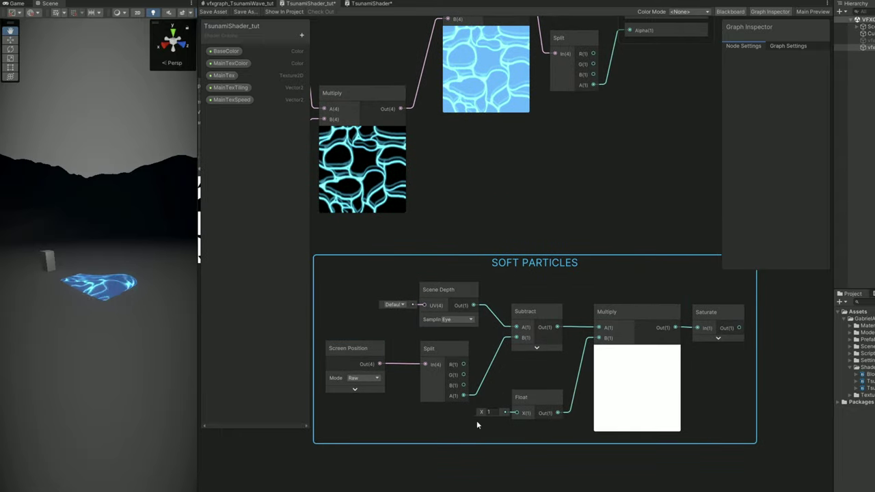
{"action": "middle_click_drag", "start_coordinate": [592, 201], "coordinate": [563, 247]}
{"action": "left_click_drag", "start_coordinate": [556, 310], "coordinate": [409, 333]}
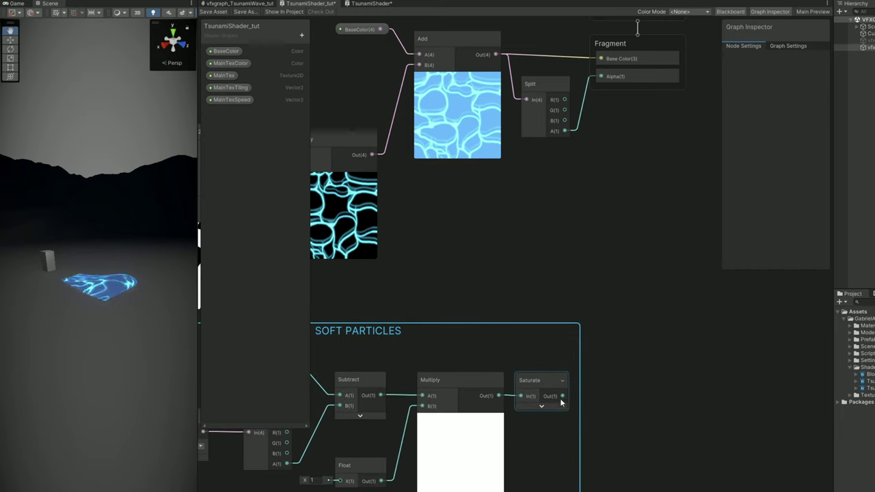
Create a Multiply node that takes the Add output as input A and the Saturate output as input B.
{"action": "left_click_drag", "start_coordinate": [563, 396], "coordinate": [588, 260]}
{"action": "type", "text": "mul"}
{"action": "double_click", "coordinate": [636, 339]}
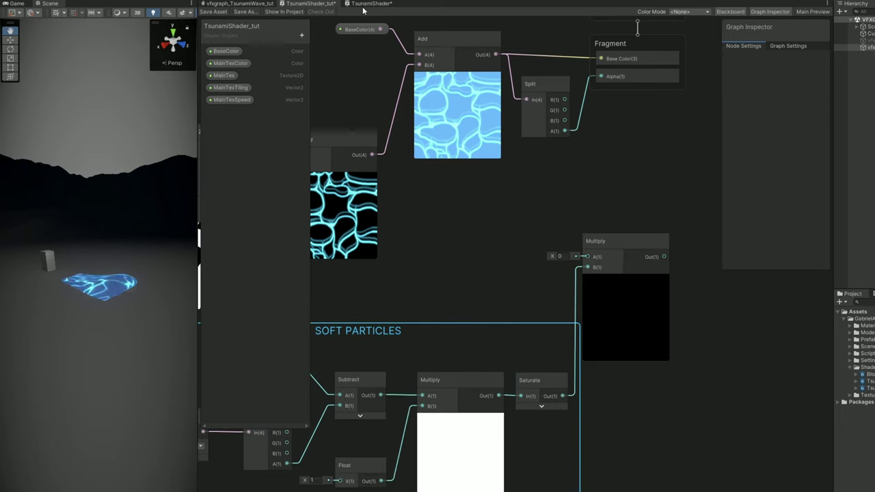
{"action": "left_click", "coordinate": [528, 201]}
{"action": "scroll", "coordinate": [461, 106], "scroll_direction": "up", "scroll_amount": 1}
{"action": "middle_click_drag", "start_coordinate": [461, 106], "coordinate": [481, 143]}
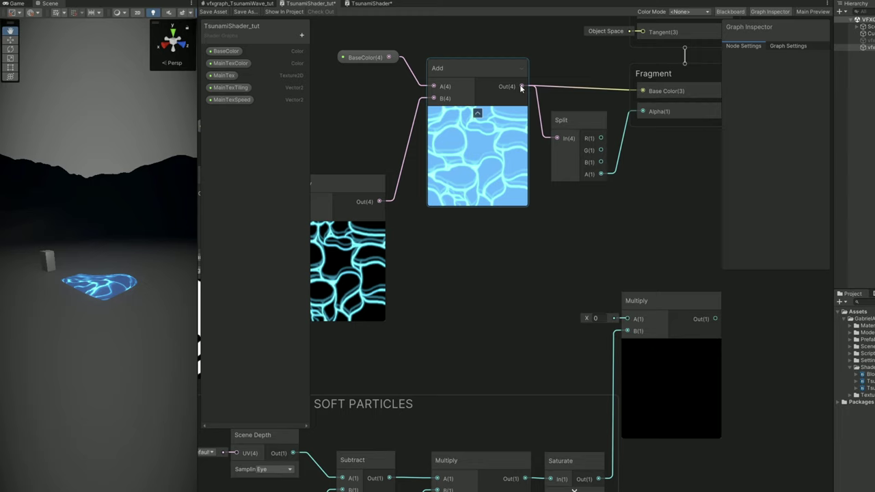
{"action": "left_click_drag", "start_coordinate": [521, 86], "coordinate": [618, 299]}
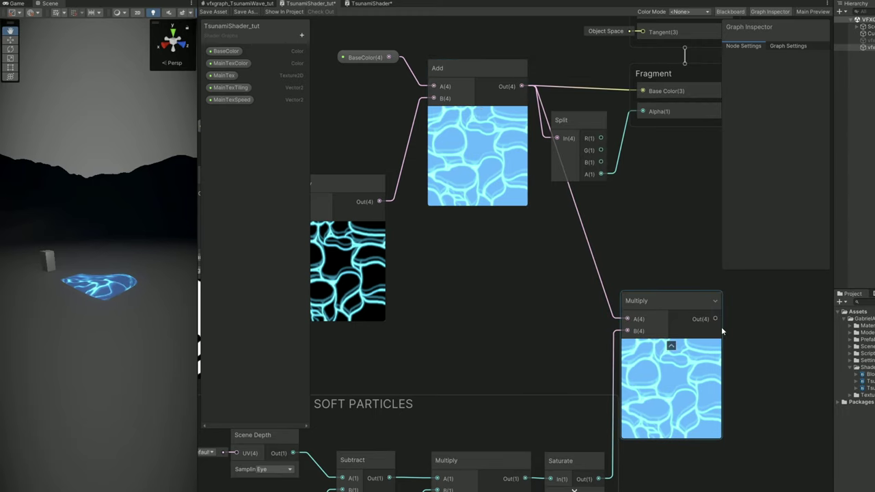
Connect the new Multiply output to Base Color and the Split node, and place the collapsed Split beside the Multiply.
{"action": "mouse_move", "coordinate": [716, 319]}
{"action": "left_mouse_down"}
{"action": "mouse_move", "coordinate": [578, 147]}
{"action": "mouse_move", "coordinate": [555, 140]}
{"action": "mouse_move", "coordinate": [710, 273]}
{"action": "mouse_move", "coordinate": [640, 91]}
{"action": "left_mouse_up"}
{"action": "scroll", "coordinate": [651, 162], "scroll_direction": "down", "scroll_amount": 4}
{"action": "middle_click_drag", "start_coordinate": [666, 175], "coordinate": [606, 182]}
{"action": "left_click_drag", "start_coordinate": [673, 194], "coordinate": [546, 65]}
{"action": "left_click_drag", "start_coordinate": [552, 144], "coordinate": [674, 128]}
{"action": "left_click", "coordinate": [681, 129]}
{"action": "left_click_drag", "start_coordinate": [674, 130], "coordinate": [674, 253]}
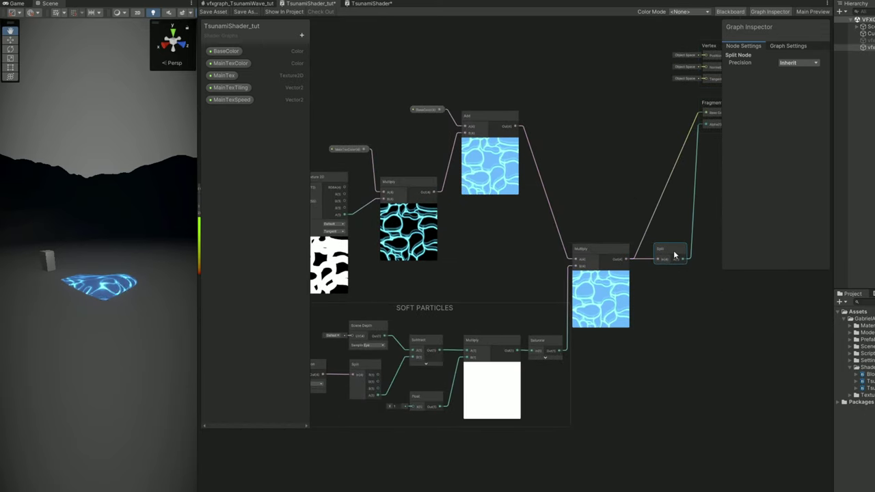
Convert the Float node in the SOFT PARTICLES group to a property and rename it SoftEdgeFactor.
{"action": "scroll", "coordinate": [448, 367], "scroll_direction": "up", "scroll_amount": 5}
{"action": "middle_click_drag", "start_coordinate": [349, 415], "coordinate": [408, 366]}
{"action": "right_click", "coordinate": [455, 376]}
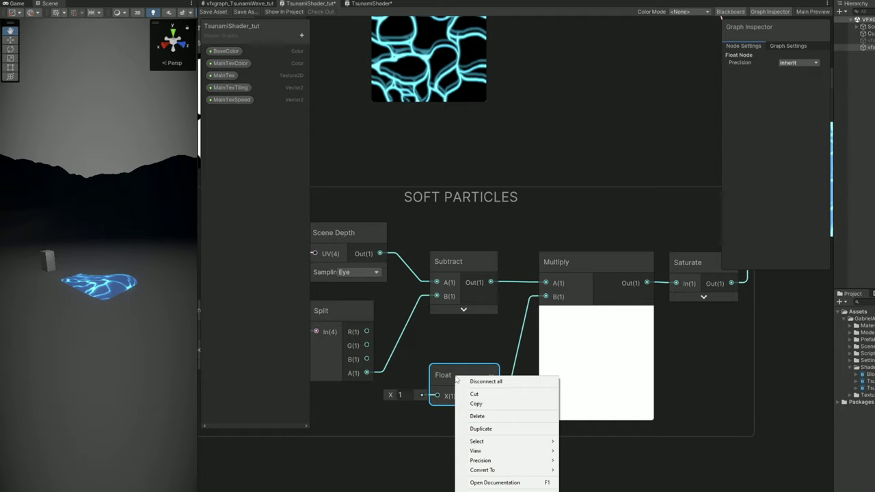
{"action": "mouse_move", "coordinate": [481, 462]}
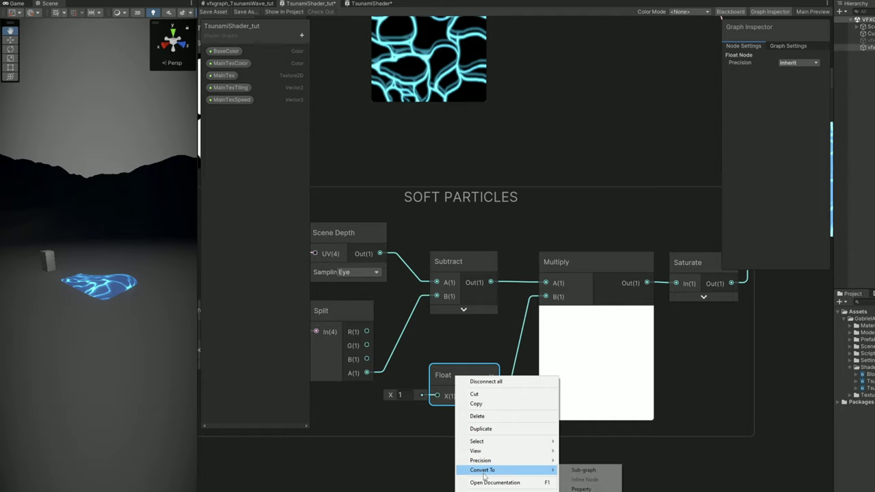
{"action": "left_click", "coordinate": [581, 489]}
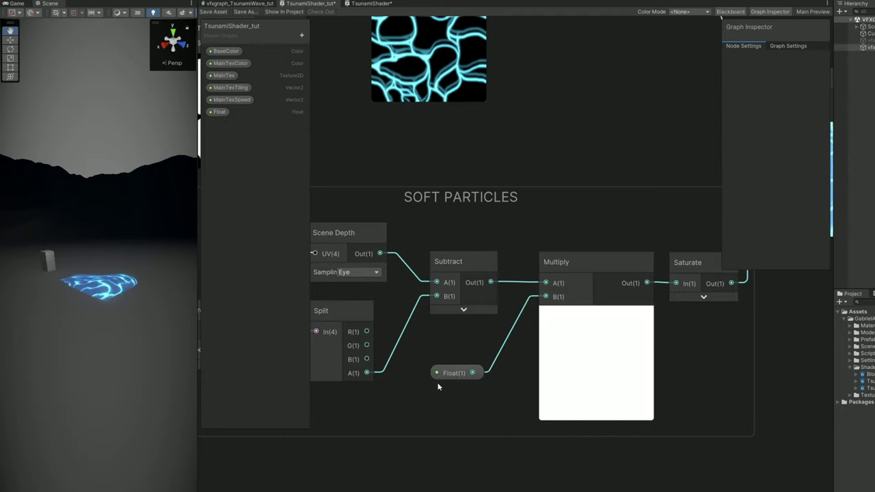
{"action": "double_click", "coordinate": [220, 112]}
{"action": "type", "text": "SoftEdgeFa"}
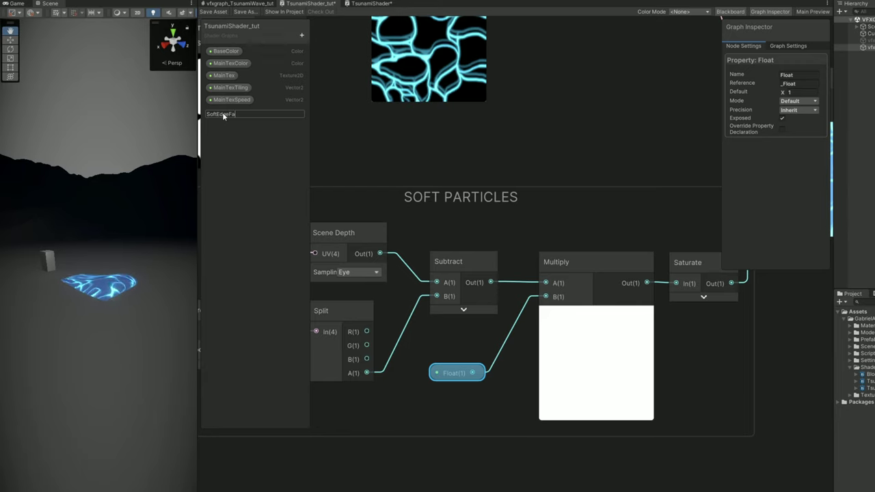
{"action": "type", "text": "ctor"}
{"action": "key", "text": "Return"}
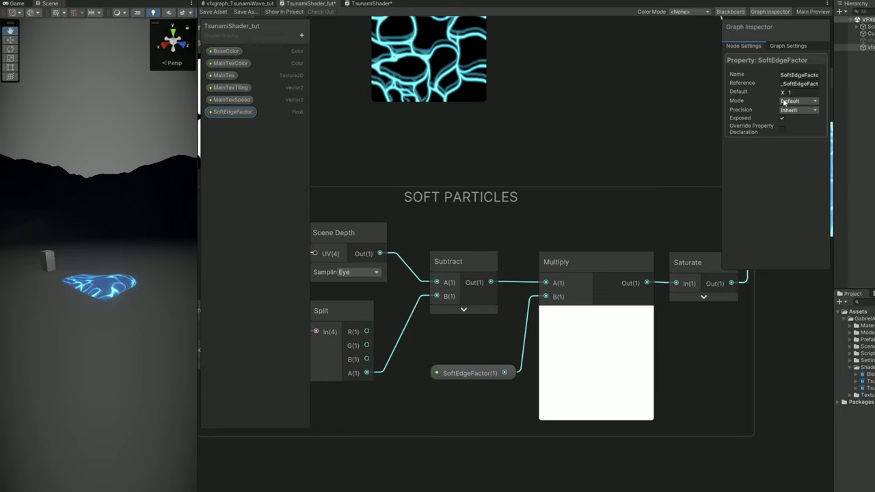
Set the default of SoftEdgeFactor to 20 and save the shader.
{"action": "left_click", "coordinate": [791, 91]}
{"action": "type", "text": "20"}
{"action": "left_click", "coordinate": [214, 12]}
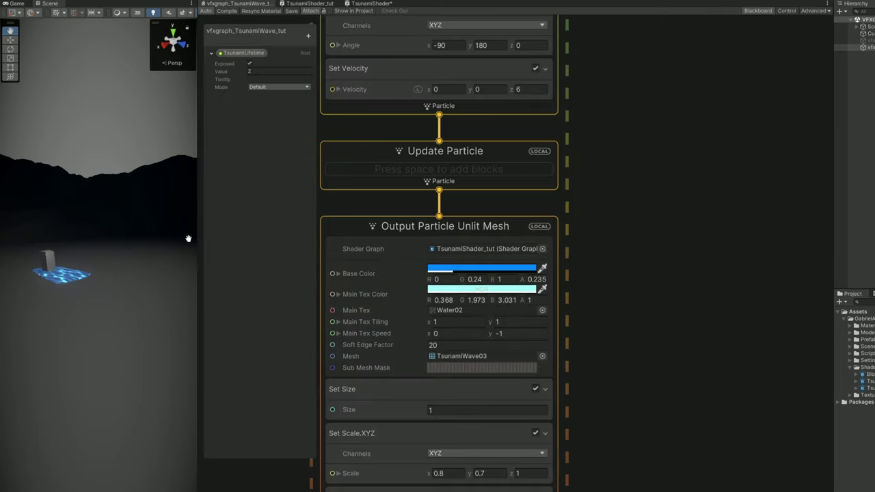
Enlarge the Scene view and lower Soft Edge Factor to 0.7 on Output Particle Unlit Mesh in the VFX graph.
{"action": "left_click_drag", "start_coordinate": [198, 236], "coordinate": [521, 253]}
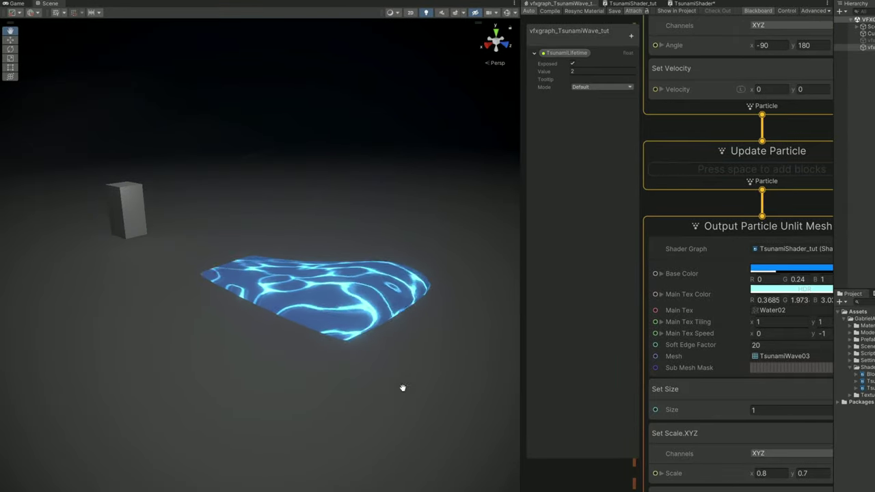
{"action": "middle_click_drag", "start_coordinate": [672, 413], "coordinate": [659, 412]}
{"action": "left_click_drag", "start_coordinate": [734, 346], "coordinate": [671, 351]}
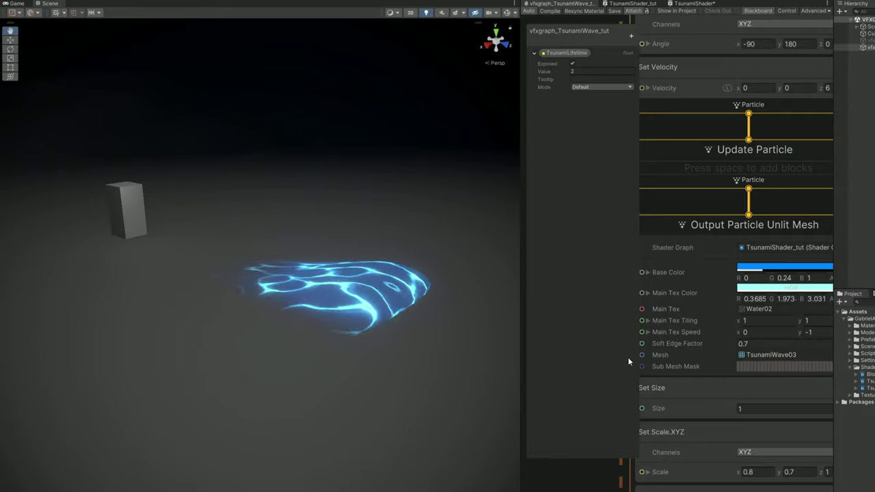
Set Soft Edge Factor to 0.85 on the Output Particle Unlit Mesh context.
{"action": "left_click", "coordinate": [756, 345]}
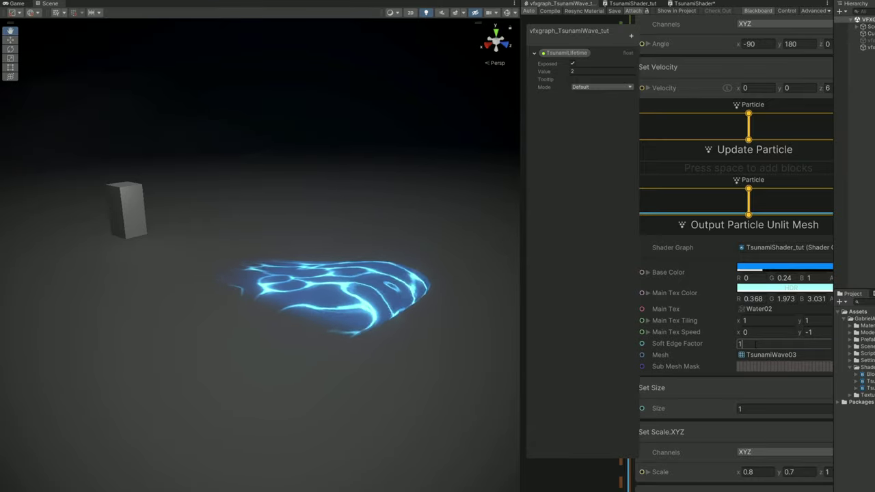
{"action": "type", "text": "1"}
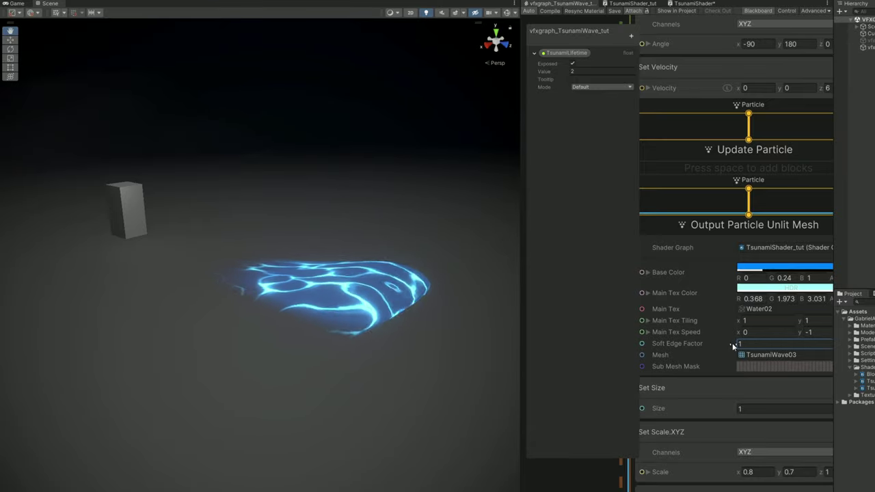
{"action": "type", "text": ".75"}
{"action": "type", "text": "0.85"}
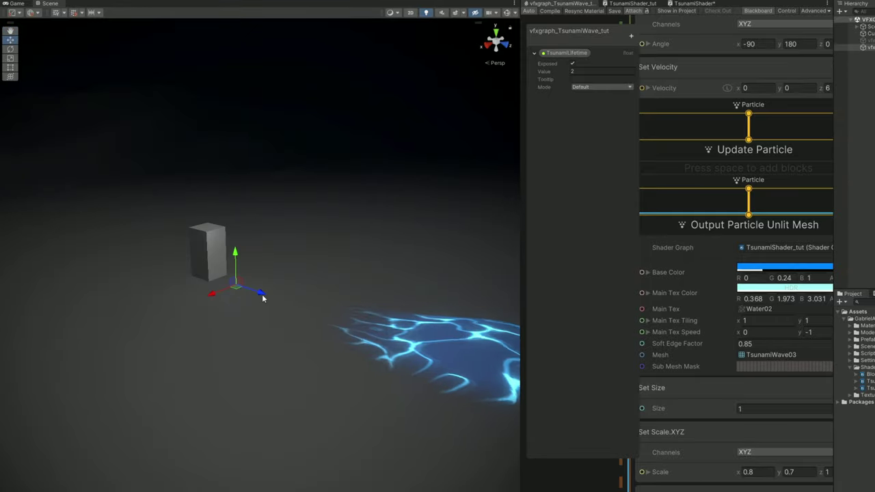
Move the wave effect in the scene so it meets the cube, inspect its soft edges there, and undo the move.
{"action": "left_click_drag", "start_coordinate": [244, 273], "coordinate": [148, 260]}
{"action": "middle_click_drag", "start_coordinate": [244, 294], "coordinate": [267, 311]}
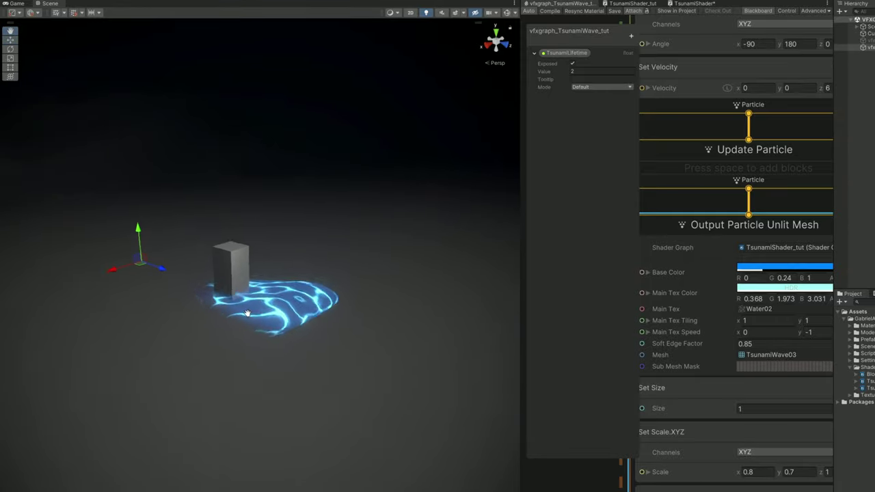
{"action": "scroll", "coordinate": [274, 313], "scroll_direction": "up", "scroll_amount": 4}
{"action": "scroll", "coordinate": [268, 297], "scroll_direction": "down", "scroll_amount": 4}
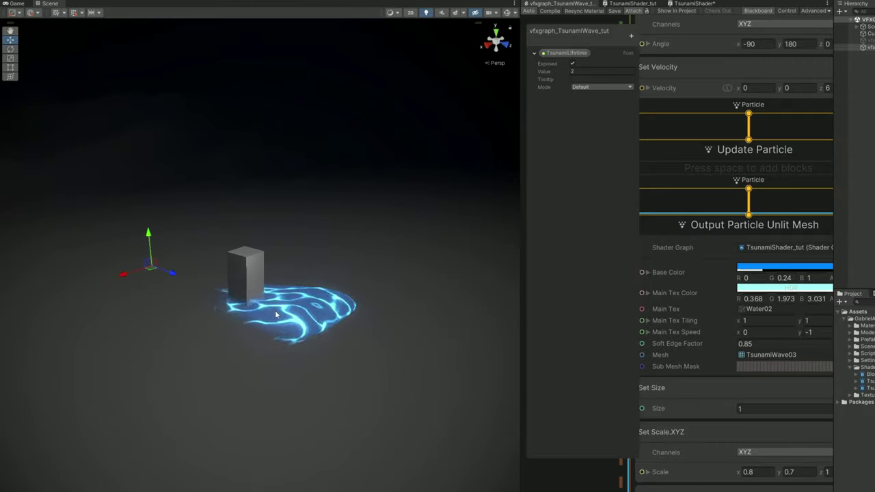
{"action": "key", "text": "ctrl+z"}
{"action": "middle_click_drag", "start_coordinate": [359, 336], "coordinate": [283, 300]}
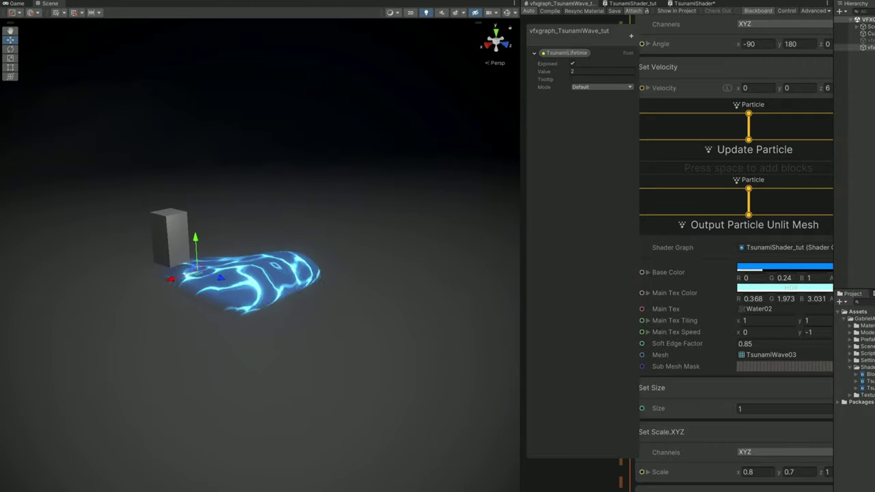
{"action": "left_click_drag", "start_coordinate": [448, 427], "coordinate": [429, 417], "text": "alt"}
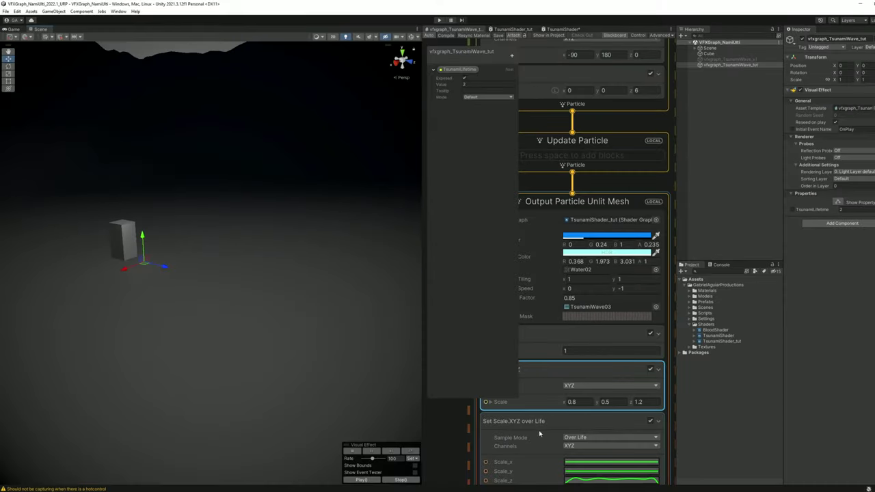
Set the Set Scale.XYZ over Life block's composition to Multiply, and set the Set Scale.XYZ block's Y to 0.7 and Z to 1.
{"action": "left_click", "coordinate": [526, 434]}
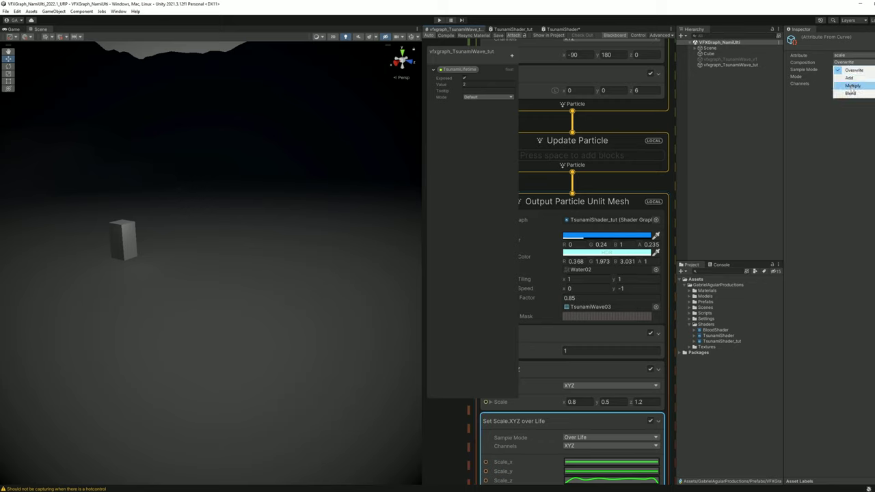
{"action": "left_click", "coordinate": [853, 86]}
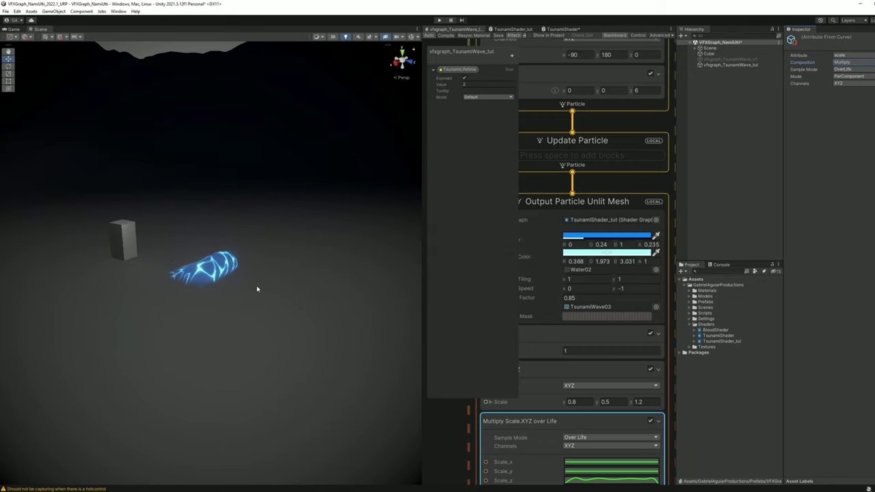
{"action": "left_click_drag", "start_coordinate": [645, 403], "coordinate": [617, 403]}
{"action": "type", "text": "1"}
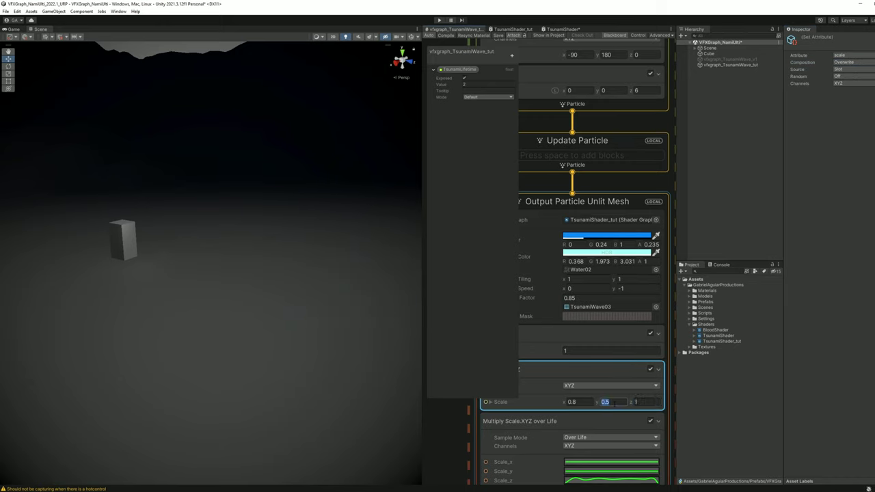
{"action": "left_click", "coordinate": [724, 65]}
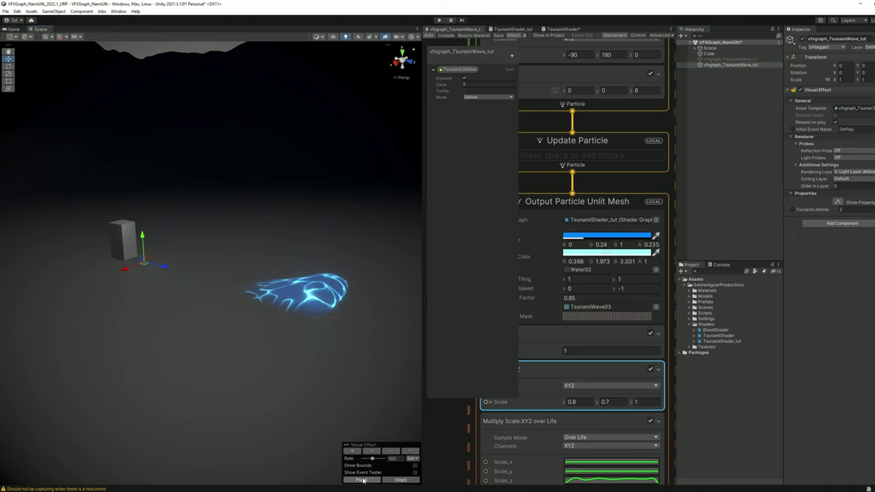
{"action": "left_click", "coordinate": [361, 480]}
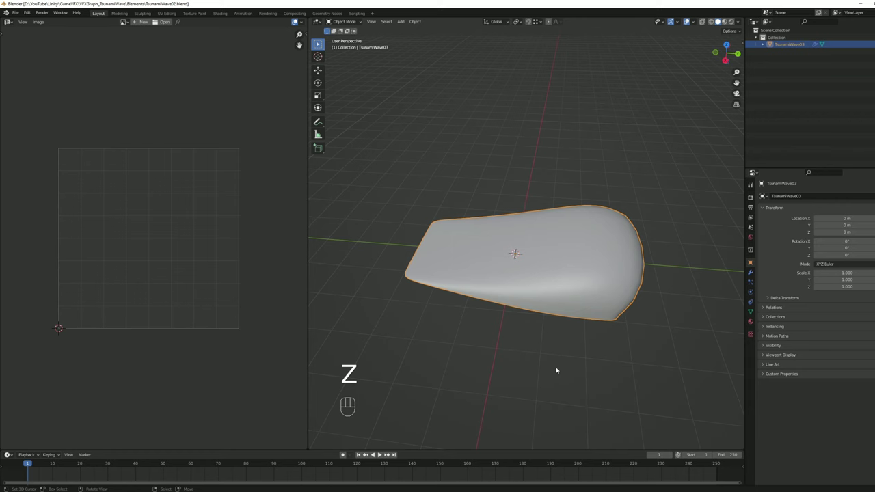
In Blender, show the scene in wireframe and add a mesh cylinder with its Cap Fill Type set to Nothing.
{"action": "key", "text": "z"}
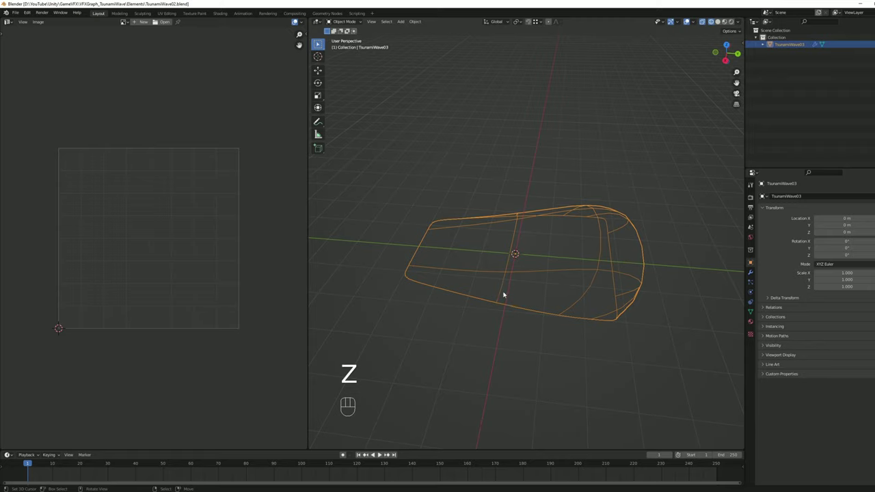
{"action": "key", "text": "shift+a"}
{"action": "mouse_move", "coordinate": [514, 260]}
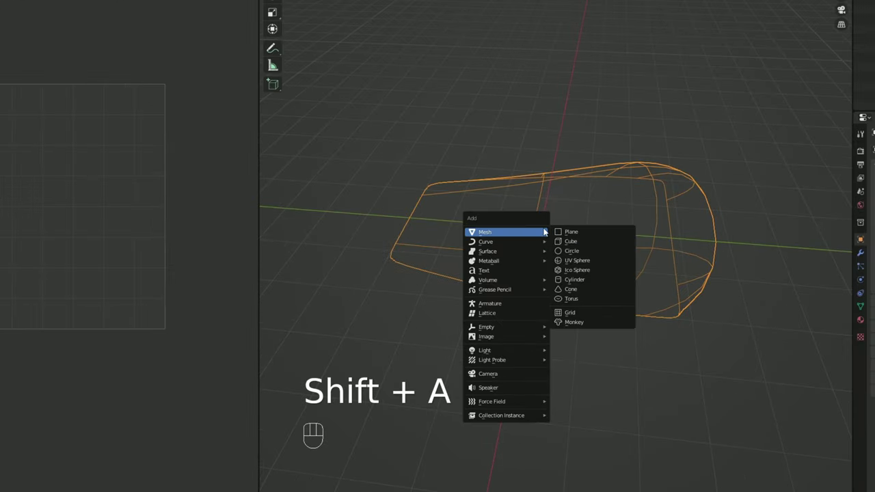
{"action": "left_click", "coordinate": [579, 280]}
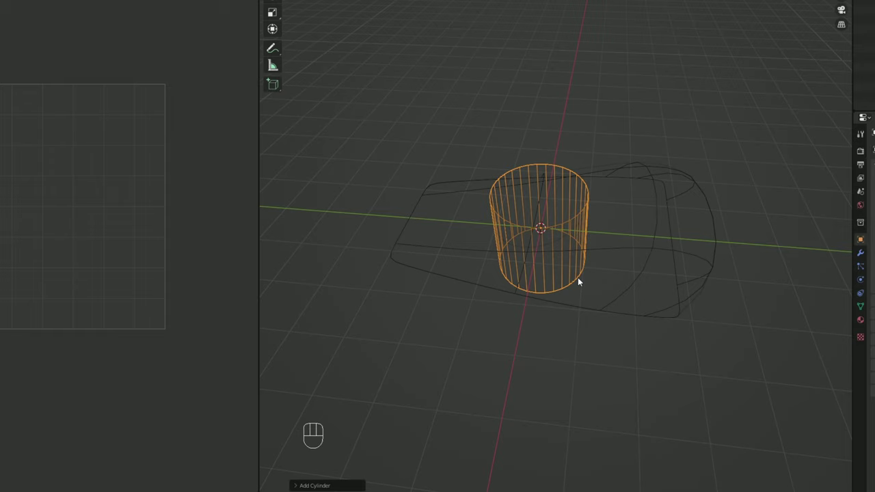
{"action": "left_click", "coordinate": [299, 487]}
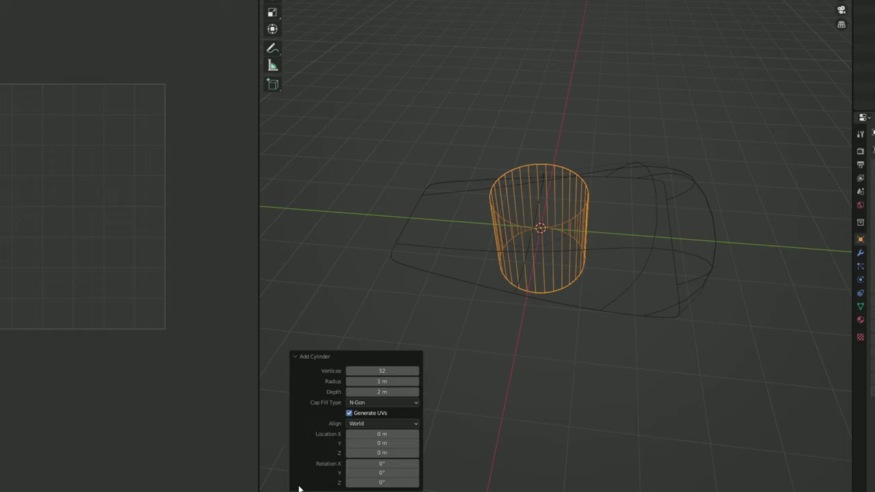
{"action": "left_click", "coordinate": [378, 403]}
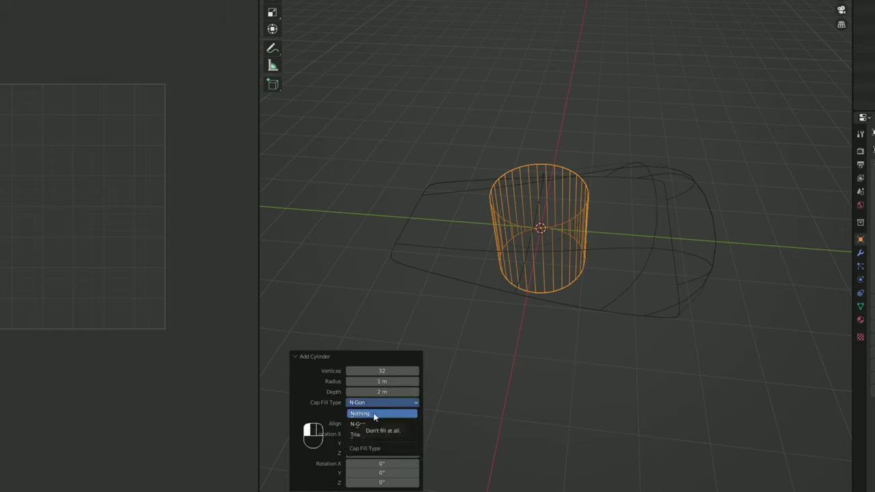
{"action": "left_click", "coordinate": [374, 413]}
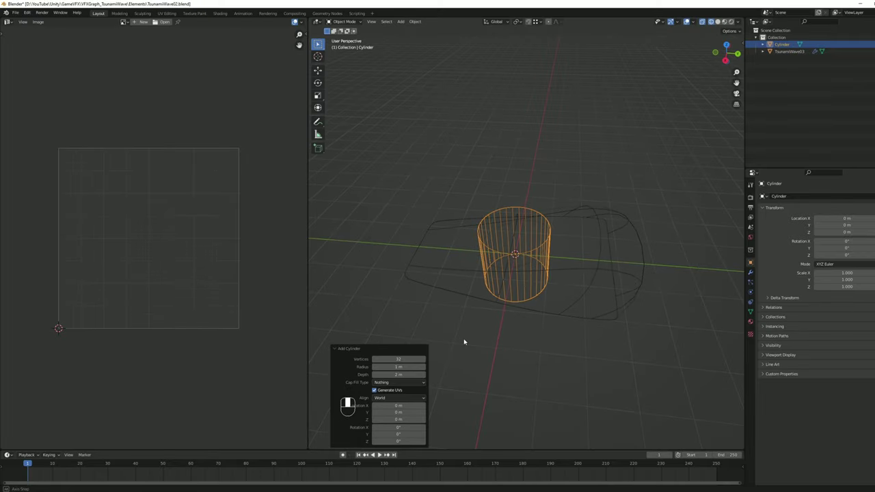
Select the cylinder's top edge loop in Edit Mode and scale it to 0 to form a cone.
{"action": "middle_click_drag", "start_coordinate": [465, 342], "coordinate": [478, 328]}
{"action": "scroll", "coordinate": [504, 266], "scroll_direction": "up", "scroll_amount": 3}
{"action": "key", "text": "z"}
{"action": "middle_click_drag", "start_coordinate": [504, 266], "coordinate": [492, 211]}
{"action": "key", "text": "Tab"}
{"action": "key", "text": "a"}
{"action": "left_click", "coordinate": [504, 192], "text": "alt+shift"}
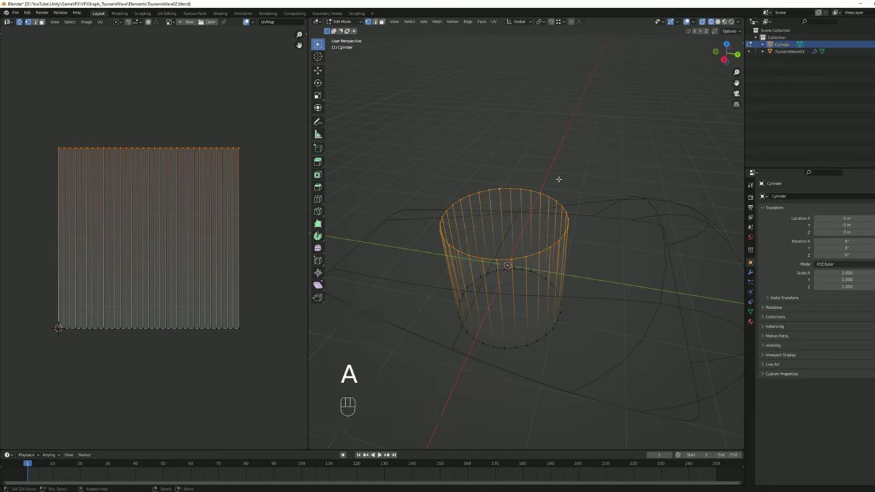
{"action": "key", "text": "s"}
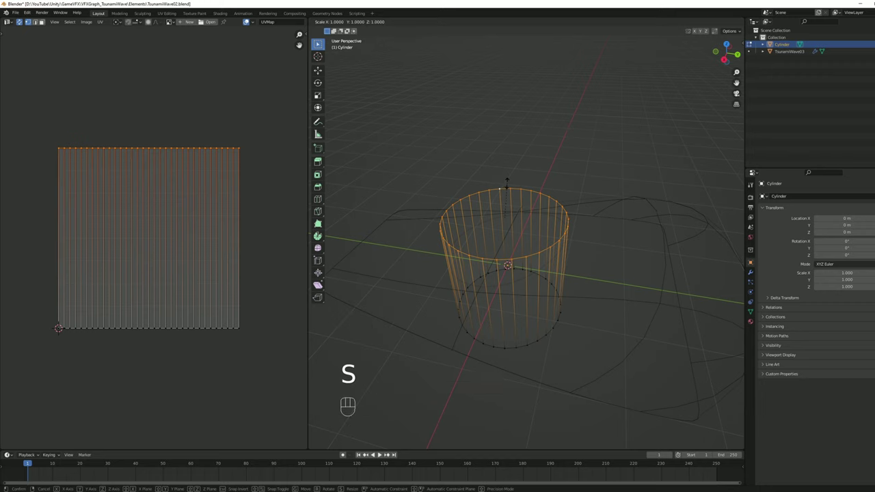
{"action": "key", "text": "KP_0"}
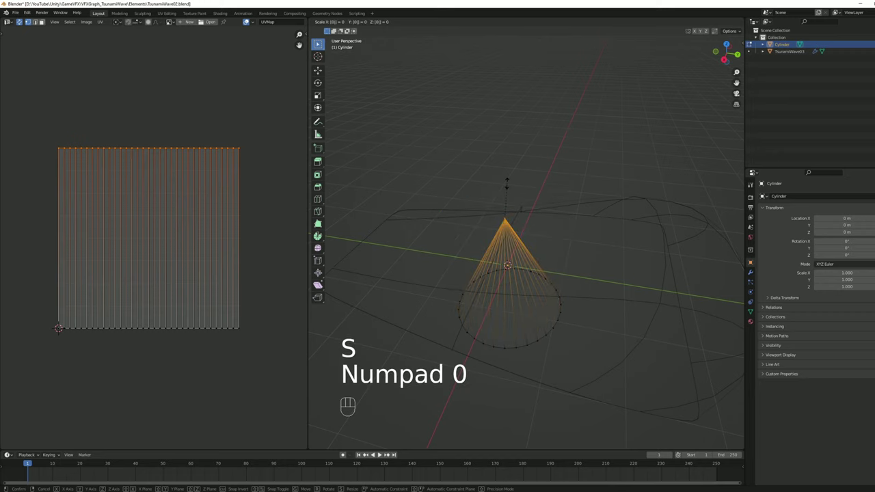
{"action": "key", "text": "KP_Enter"}
Move the collapsed top vertices -2 m along Z to flatten the cone into a disc.
{"action": "middle_click_drag", "start_coordinate": [526, 298], "coordinate": [527, 282]}
{"action": "key", "text": "g"}
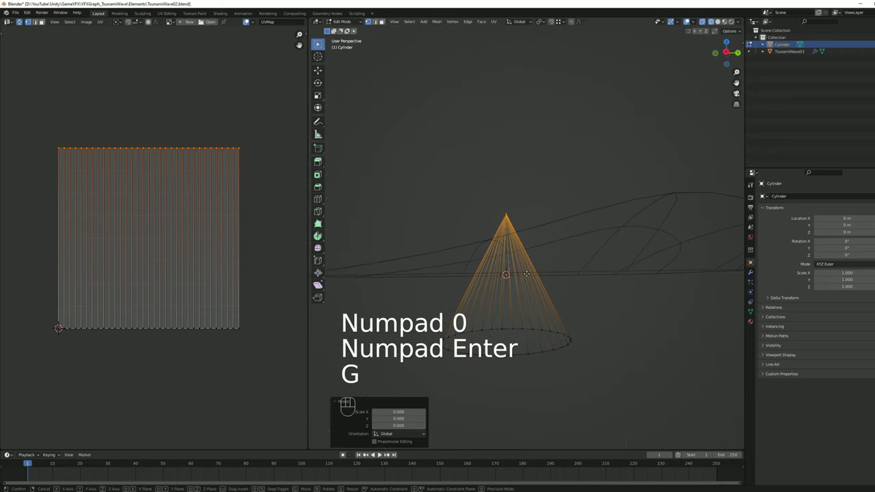
{"action": "key", "text": "z"}
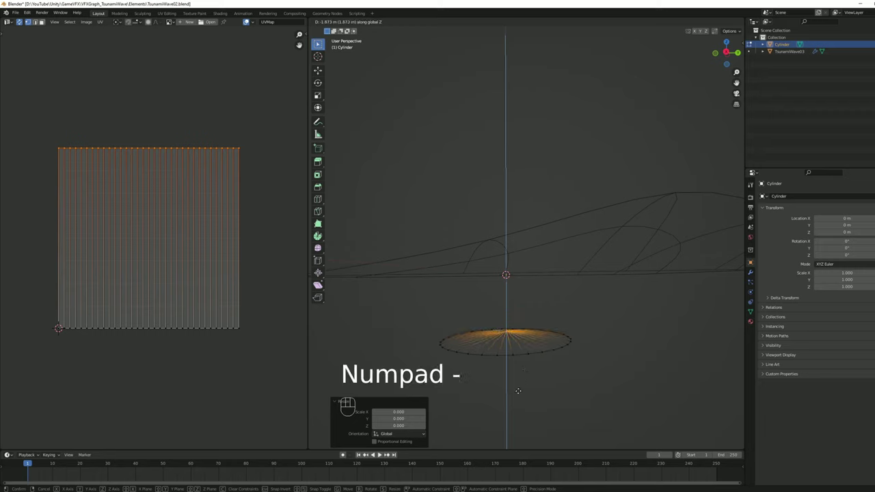
{"action": "key", "text": "KP_Enter"}
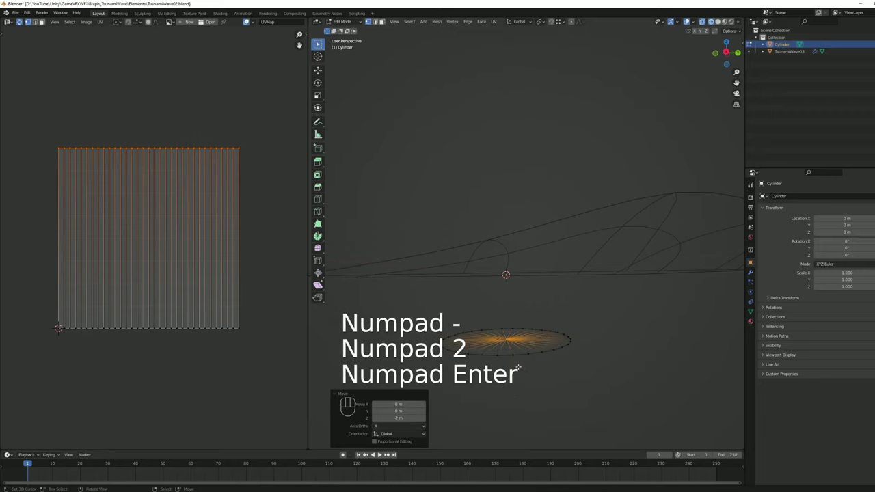
{"action": "middle_click_drag", "start_coordinate": [519, 376], "coordinate": [513, 338]}
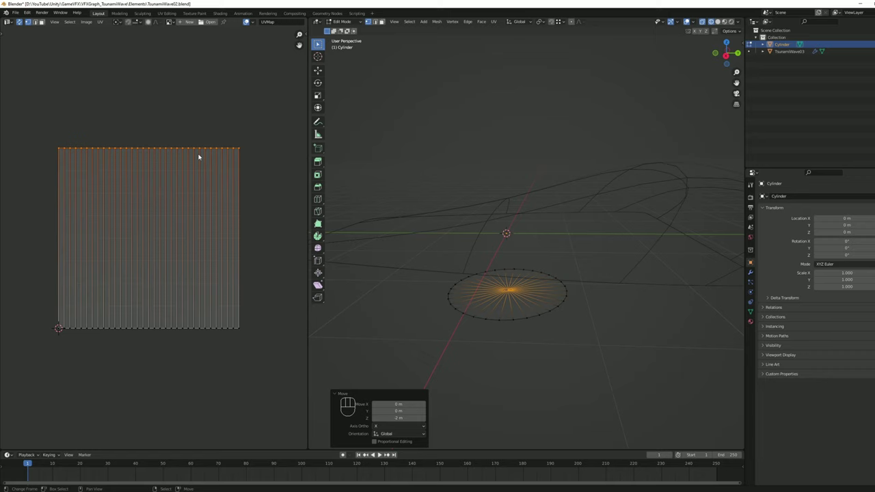
Examine how the disc's centre and outer rim correspond to the edges of its UV layout.
{"action": "left_click", "coordinate": [197, 331]}
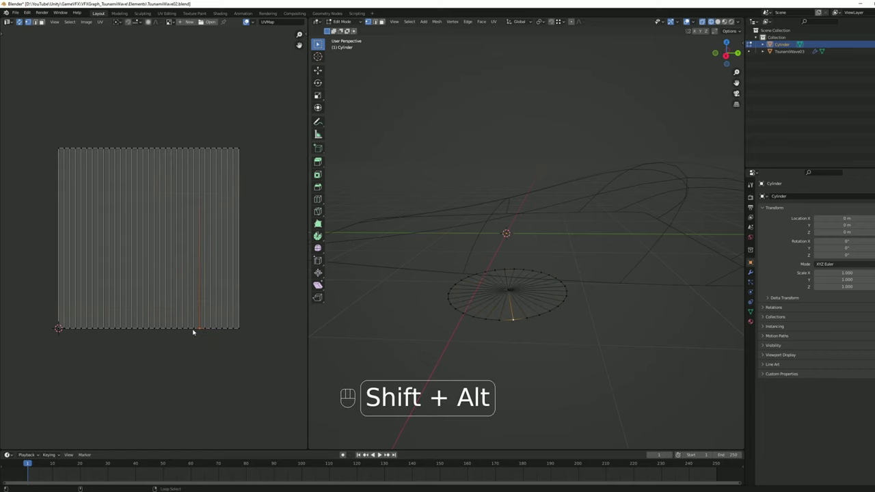
{"action": "left_click", "coordinate": [205, 329], "text": "alt+shift"}
{"action": "key", "text": "Tab"}
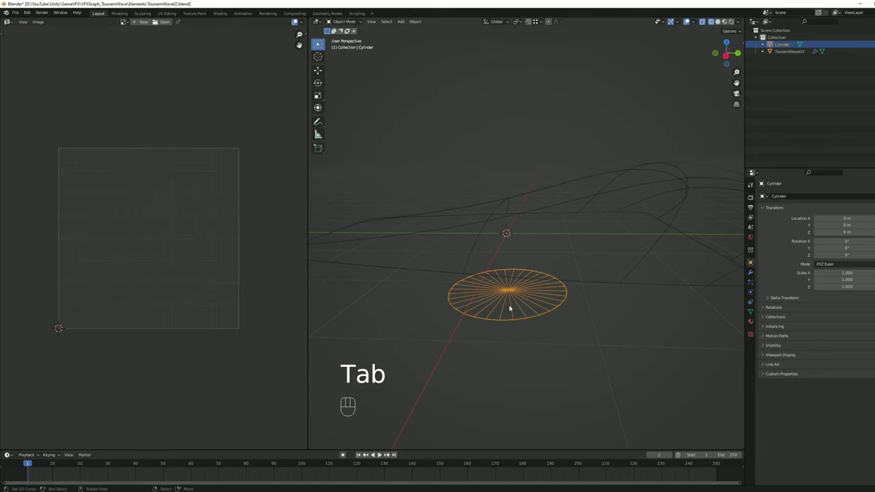
{"action": "key", "text": "Tab"}
{"action": "left_click", "coordinate": [509, 297]}
{"action": "scroll", "coordinate": [540, 303], "scroll_direction": "up", "scroll_amount": 2}
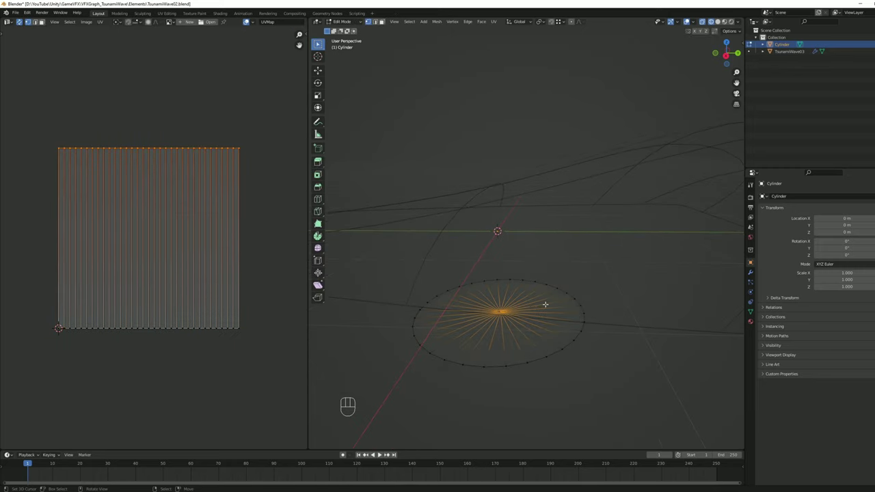
{"action": "scroll", "coordinate": [544, 303], "scroll_direction": "down", "scroll_amount": 1}
Select the whole disc and move it 1 m up along Z to the origin, returning to Object Mode.
{"action": "key", "text": "a"}
{"action": "key", "text": "a"}
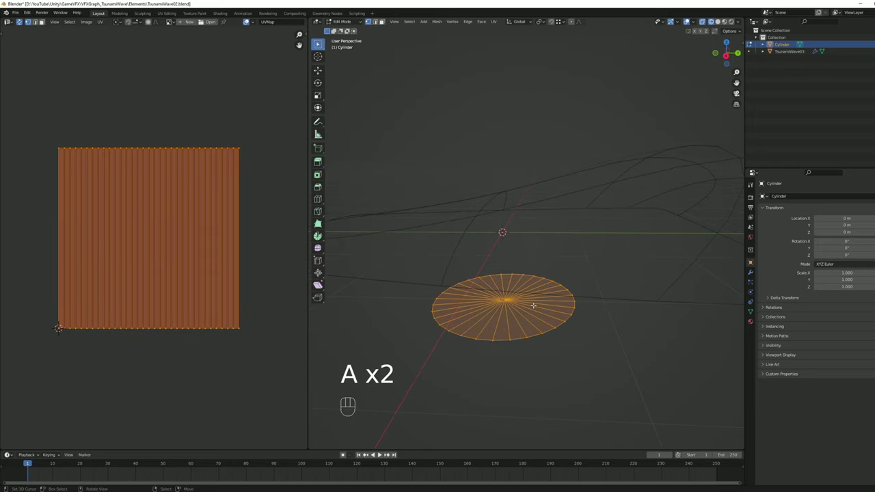
{"action": "key", "text": "g"}
{"action": "key", "text": "z"}
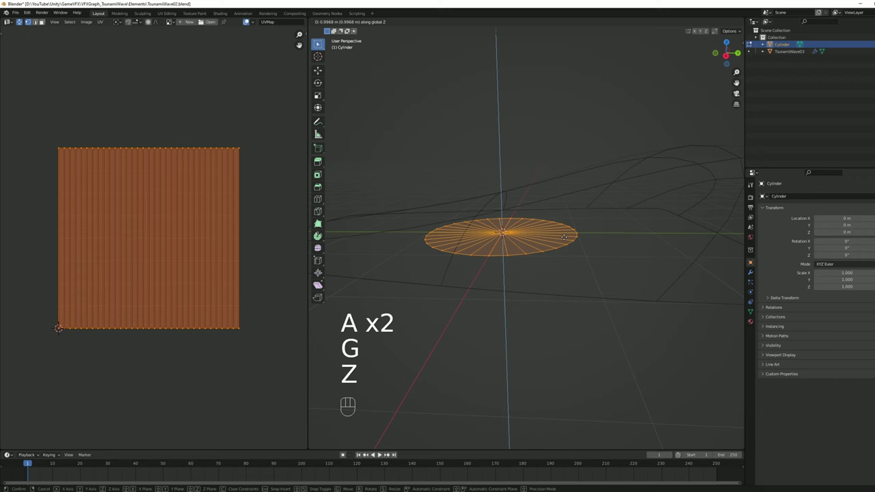
{"action": "key", "text": "KP_1"}
{"action": "key", "text": "KP_Enter"}
{"action": "key", "text": "Tab"}
{"action": "middle_click_drag", "start_coordinate": [543, 269], "coordinate": [540, 224]}
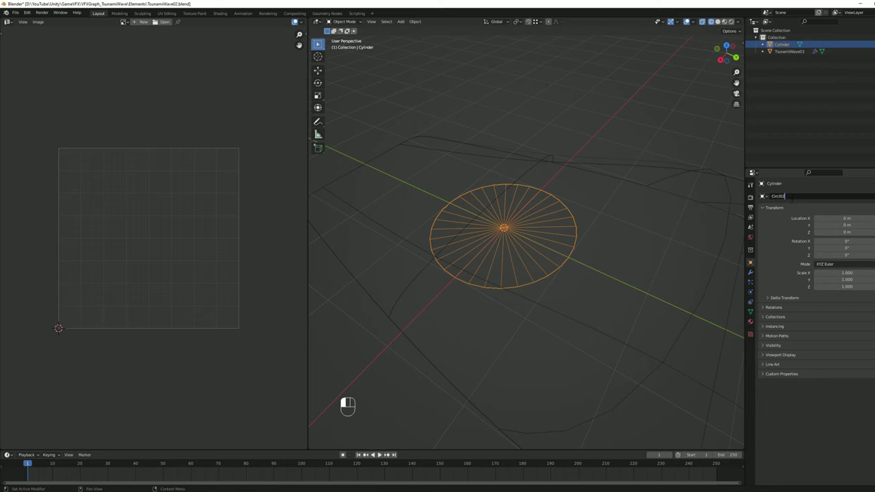
Rename the disc object as Circle02.
{"action": "left_click", "coordinate": [792, 198]}
{"action": "type", "text": "Circl"}
{"action": "type", "text": "e02"}
Export the disc to the Elements folder as Circle02.fbx, limited to selected objects.
{"action": "left_click", "coordinate": [15, 13]}
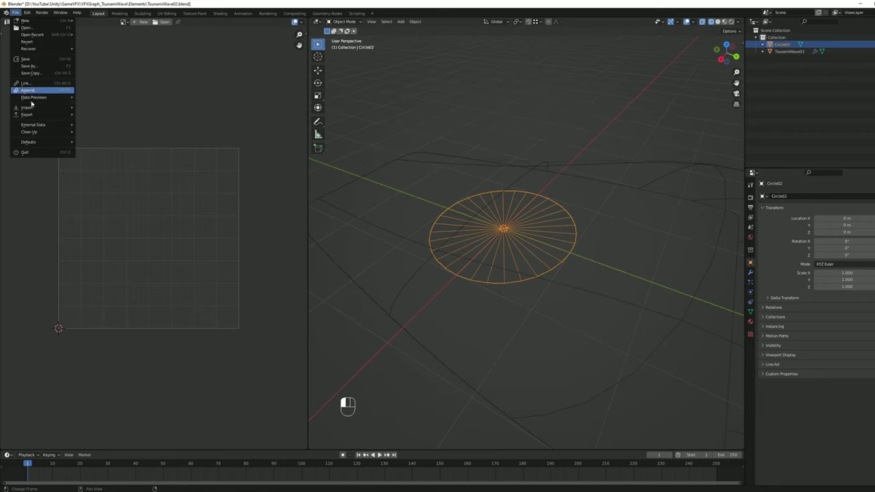
{"action": "mouse_move", "coordinate": [59, 117]}
{"action": "left_click", "coordinate": [103, 181]}
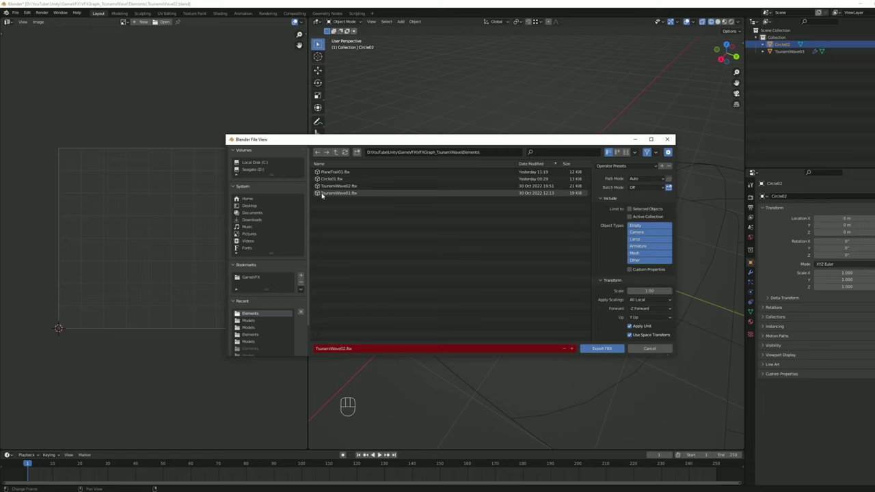
{"action": "left_click", "coordinate": [333, 178]}
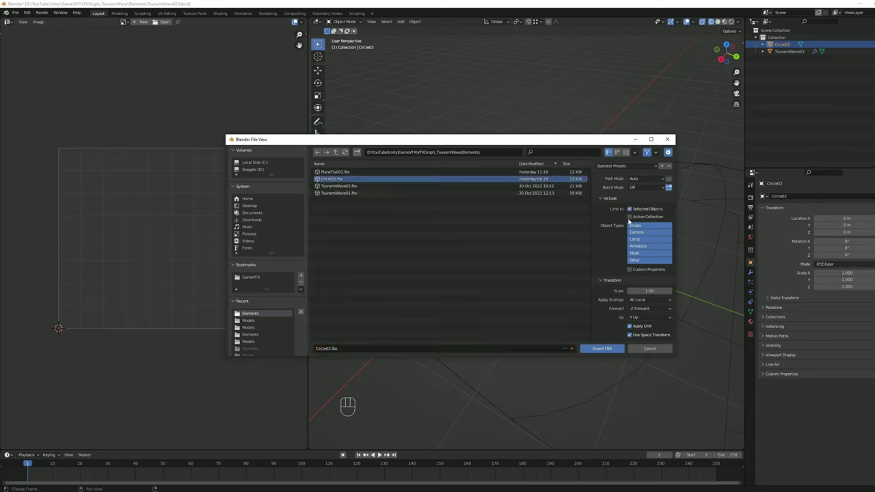
{"action": "left_click", "coordinate": [601, 349]}
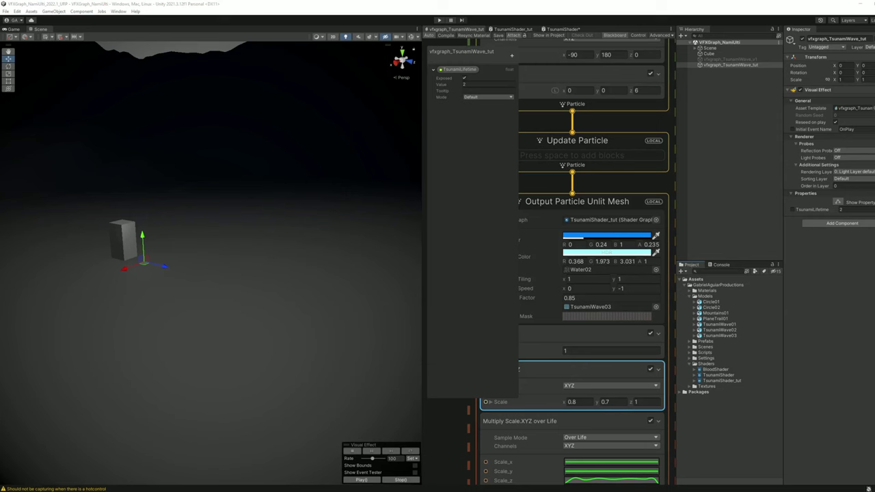
Group all nodes of the existing wave particle system together and title the group WAVE.
{"action": "left_click", "coordinate": [711, 308]}
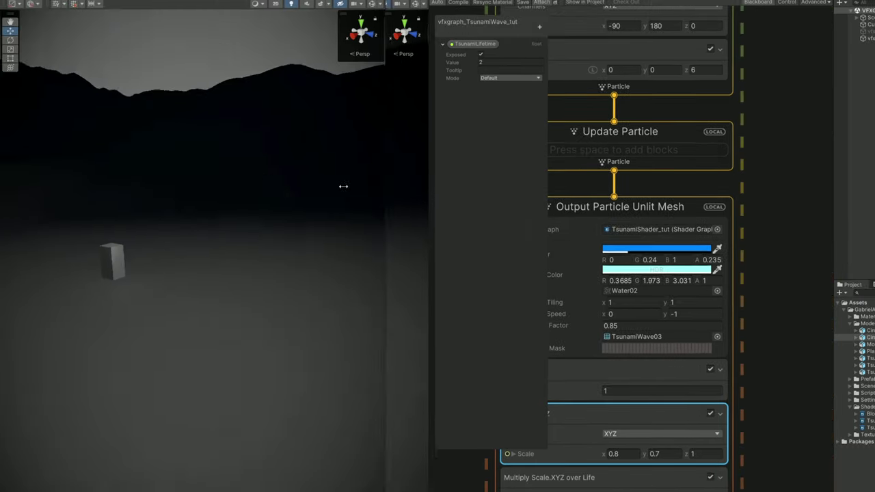
{"action": "scroll", "coordinate": [534, 312], "scroll_direction": "down", "scroll_amount": 10}
{"action": "left_click_drag", "start_coordinate": [410, 156], "coordinate": [411, 156]}
{"action": "scroll", "coordinate": [482, 192], "scroll_direction": "up", "scroll_amount": 2}
{"action": "right_click", "coordinate": [482, 192]}
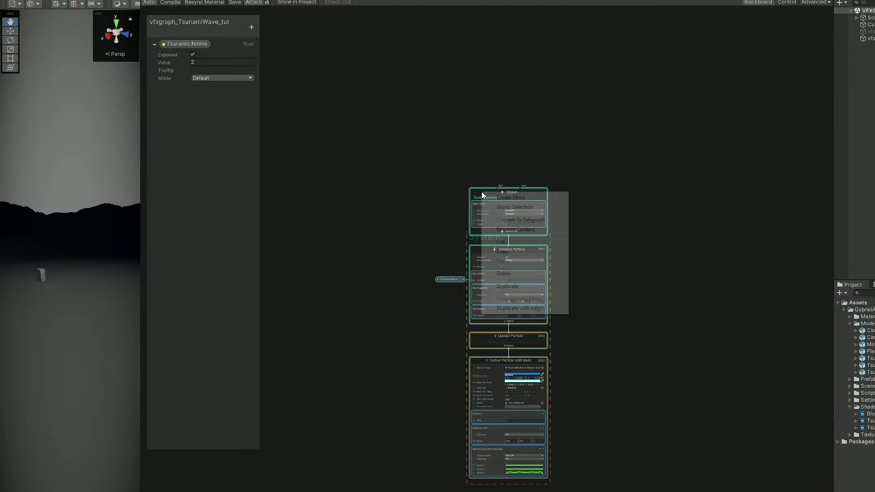
{"action": "left_click", "coordinate": [527, 210]}
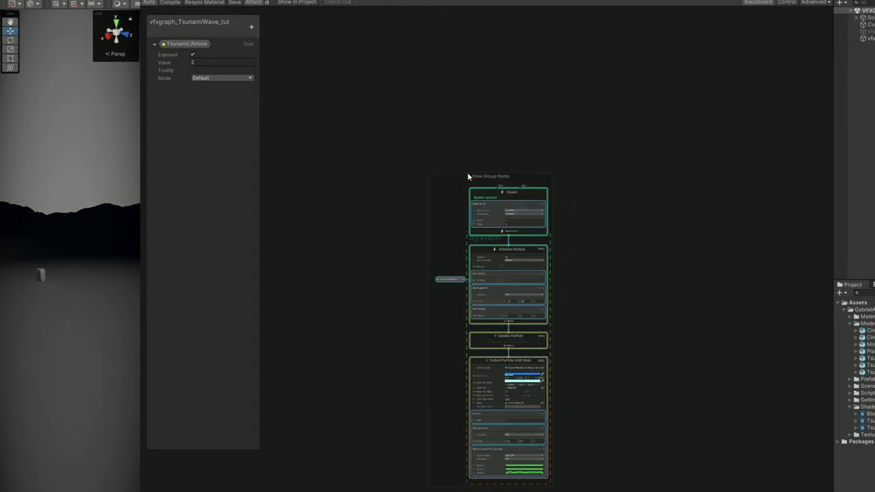
{"action": "double_click", "coordinate": [481, 176]}
{"action": "type", "text": "WAVE"}
{"action": "key", "text": "Return"}
Duplicate the WAVE group, place the copy beside the original and title it PUDDLE.
{"action": "scroll", "coordinate": [482, 174], "scroll_direction": "up", "scroll_amount": 1}
{"action": "middle_click_drag", "start_coordinate": [649, 179], "coordinate": [567, 172]}
{"action": "left_click", "coordinate": [579, 166]}
{"action": "key", "text": "ctrl+s"}
{"action": "key", "text": "ctrl+v"}
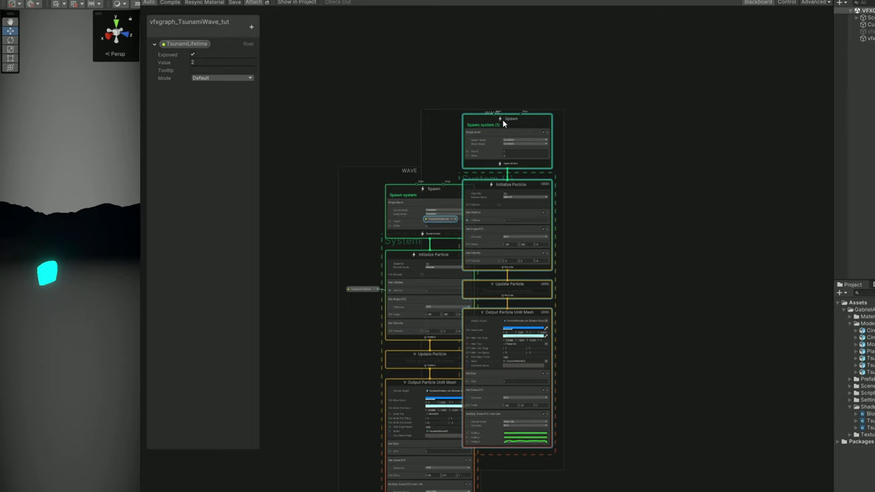
{"action": "left_click_drag", "start_coordinate": [485, 104], "coordinate": [605, 165]}
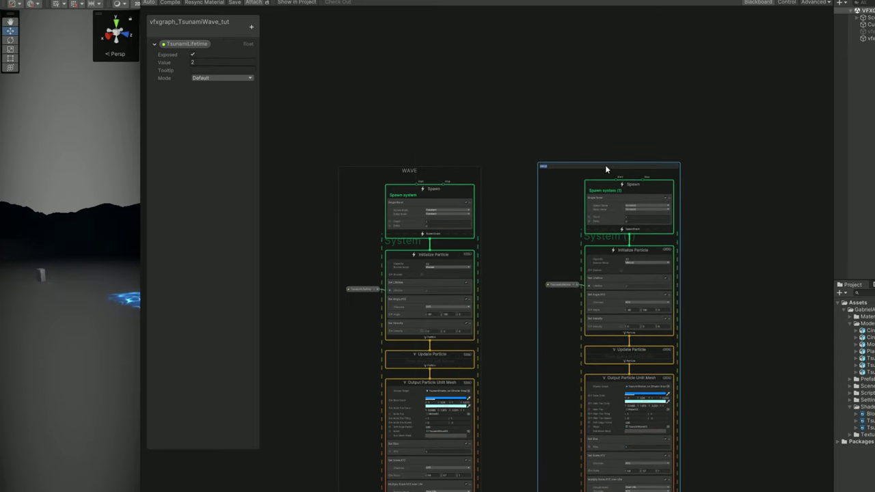
{"action": "type", "text": "PUDDLE"}
{"action": "key", "text": "Return"}
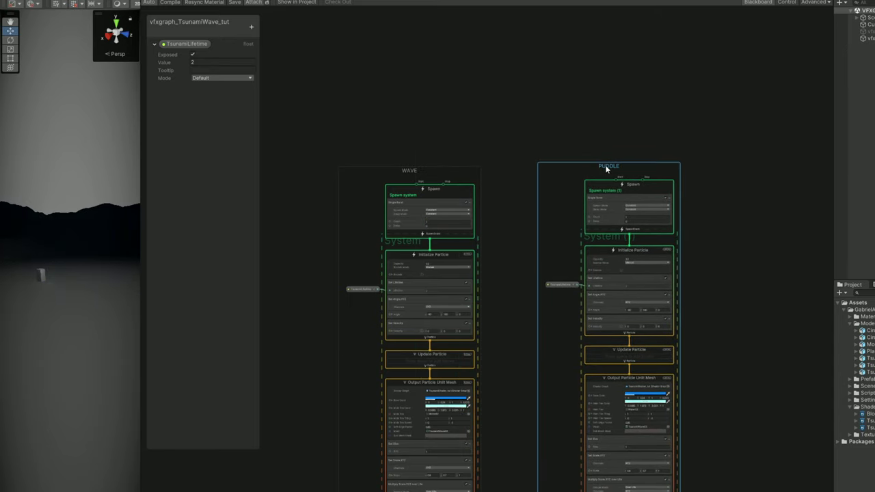
Assign the Circle02 mesh to the PUDDLE system's Output Particle Unlit Mesh.
{"action": "scroll", "coordinate": [609, 167], "scroll_direction": "up", "scroll_amount": 2}
{"action": "middle_click_drag", "start_coordinate": [727, 277], "coordinate": [701, 110]}
{"action": "scroll", "coordinate": [639, 316], "scroll_direction": "up", "scroll_amount": 5}
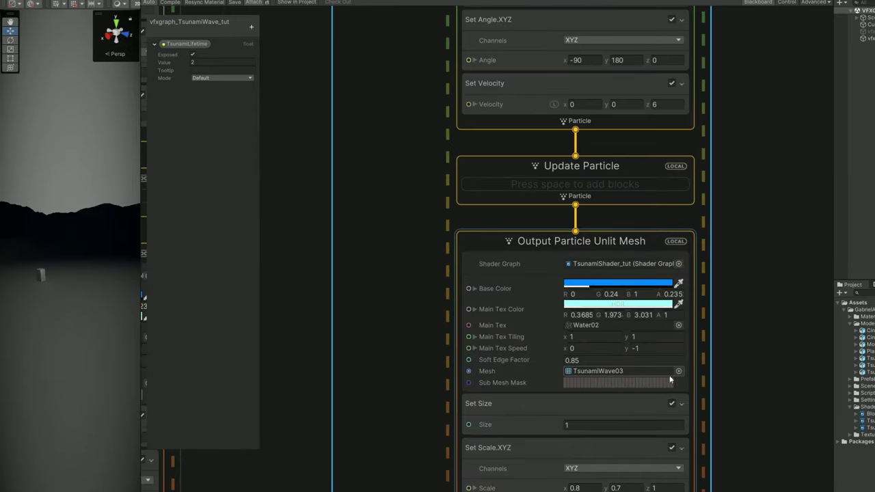
{"action": "left_click", "coordinate": [682, 370]}
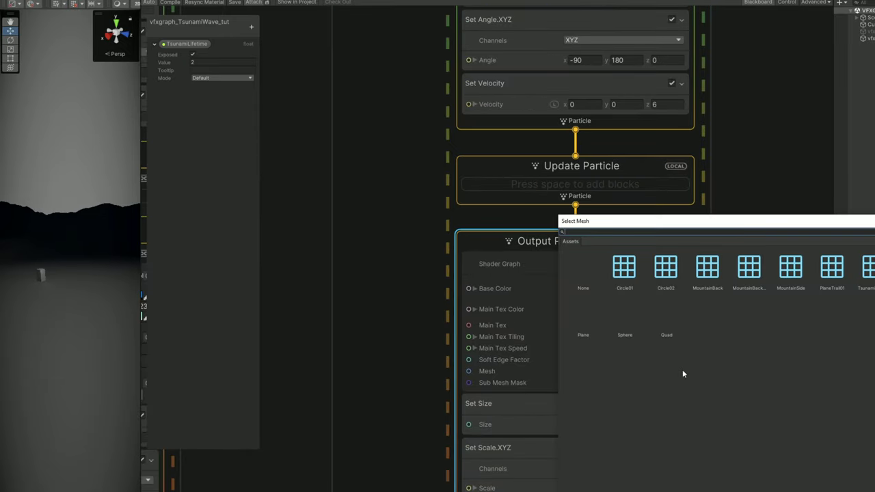
{"action": "double_click", "coordinate": [666, 276]}
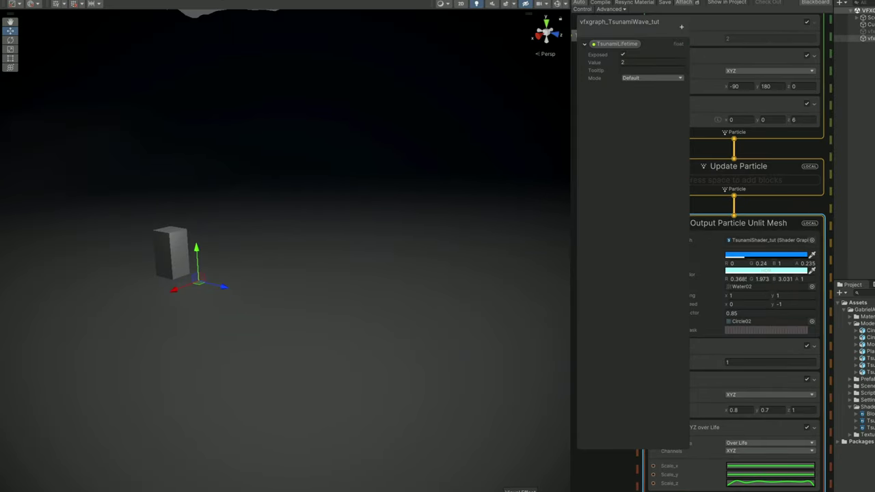
Raise the puddle output's Soft Edge Factor to 10.63 and delete its Set Scale.XYZ block.
{"action": "left_click_drag", "start_coordinate": [695, 313], "coordinate": [866, 319]}
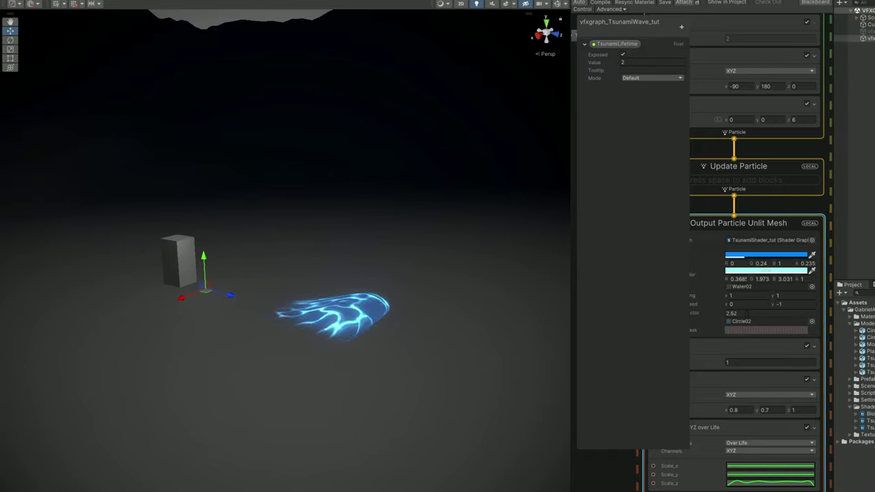
{"action": "left_click", "coordinate": [725, 375]}
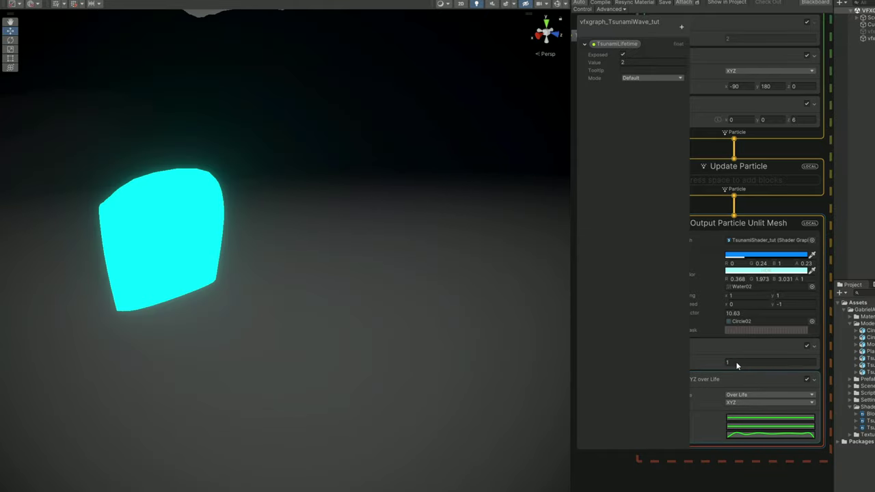
{"action": "key", "text": "Delete"}
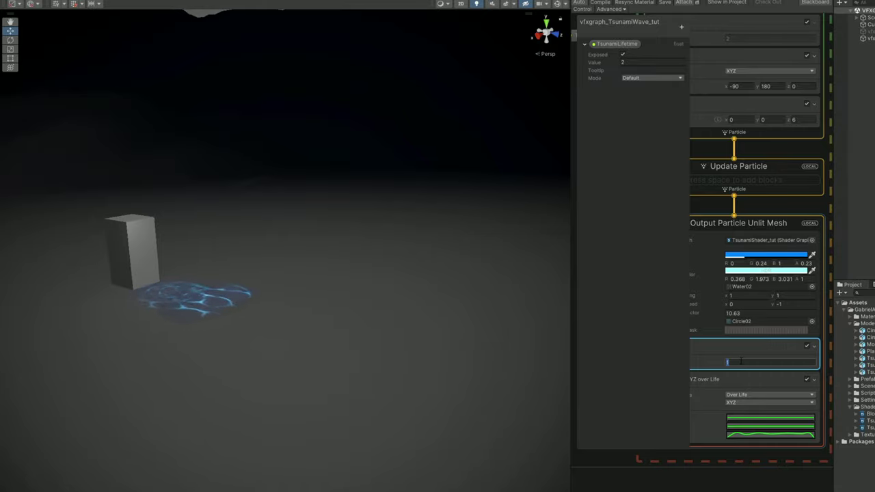
Try a size of 2 in the puddle's Set Size block and settle on 2.5.
{"action": "type", "text": "2"}
{"action": "key", "text": "Return"}
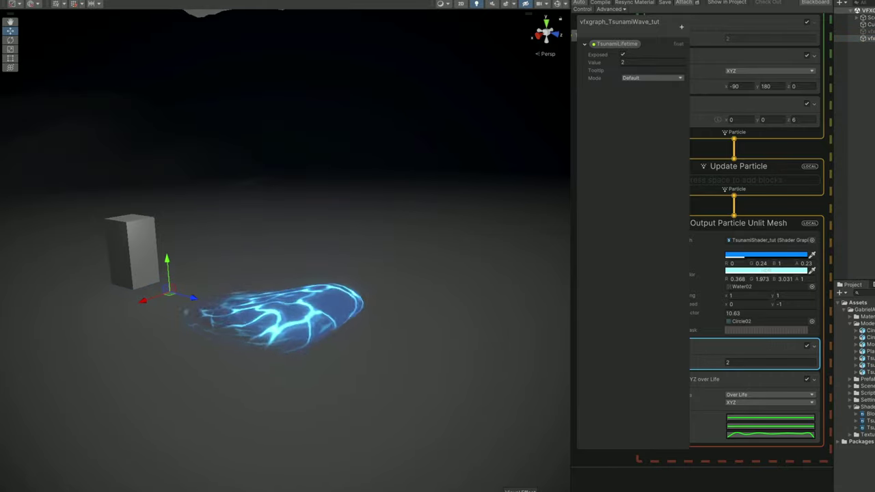
{"action": "scroll", "coordinate": [437, 410], "scroll_direction": "down", "scroll_amount": 3}
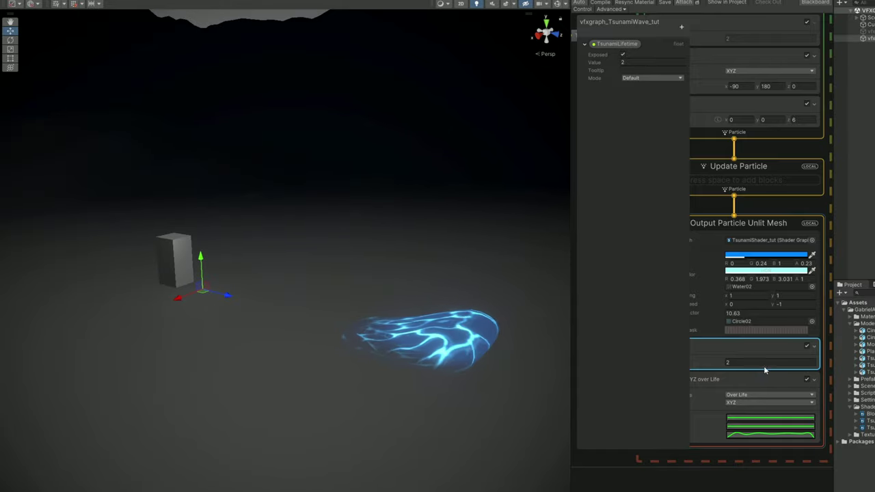
{"action": "left_click", "coordinate": [748, 363]}
{"action": "type", "text": "2.5"}
{"action": "key", "text": "Return"}
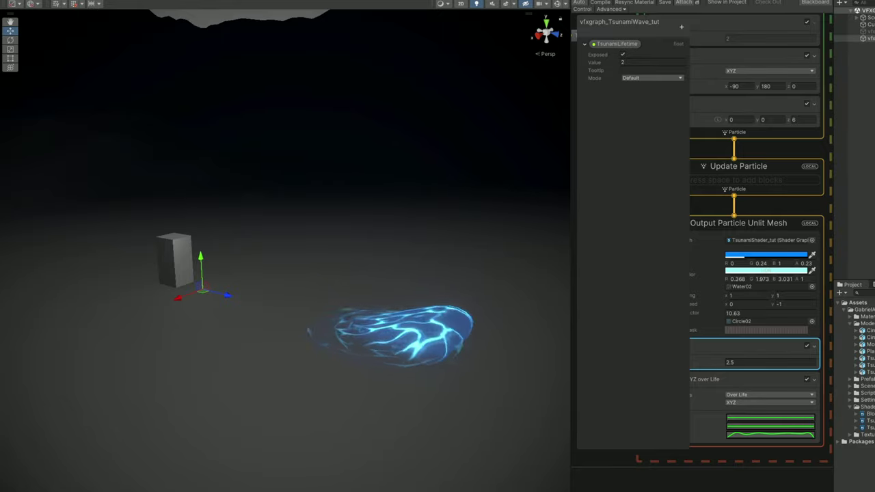
{"action": "left_click_drag", "start_coordinate": [355, 374], "coordinate": [365, 367], "text": "alt"}
{"action": "right_click_drag", "start_coordinate": [365, 366], "coordinate": [373, 366]}
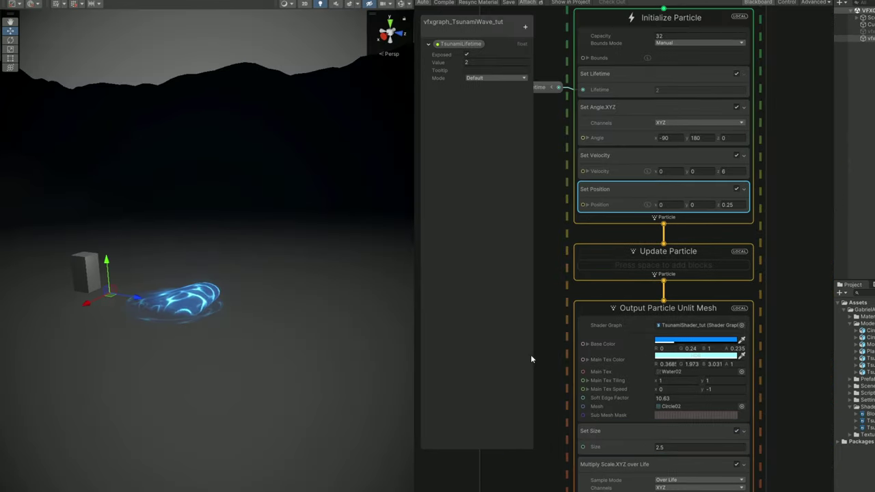
{"action": "right_click_drag", "start_coordinate": [394, 361], "coordinate": [361, 375]}
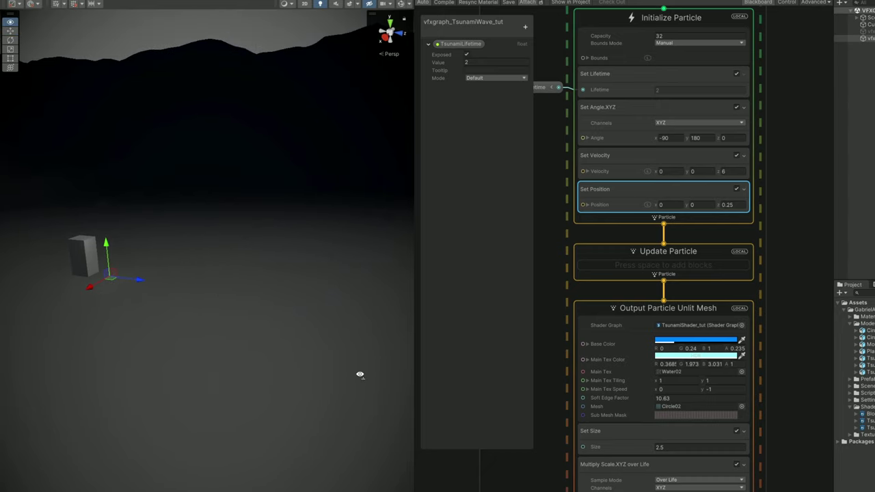